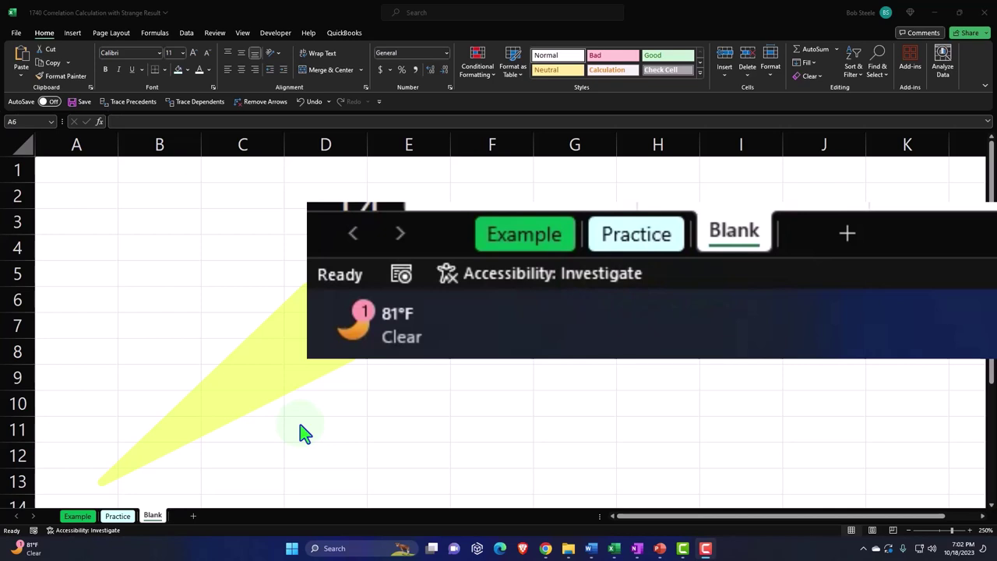
Examine the Example sheet's X and Y data and its Z-score calculation table
left_click(89, 517)
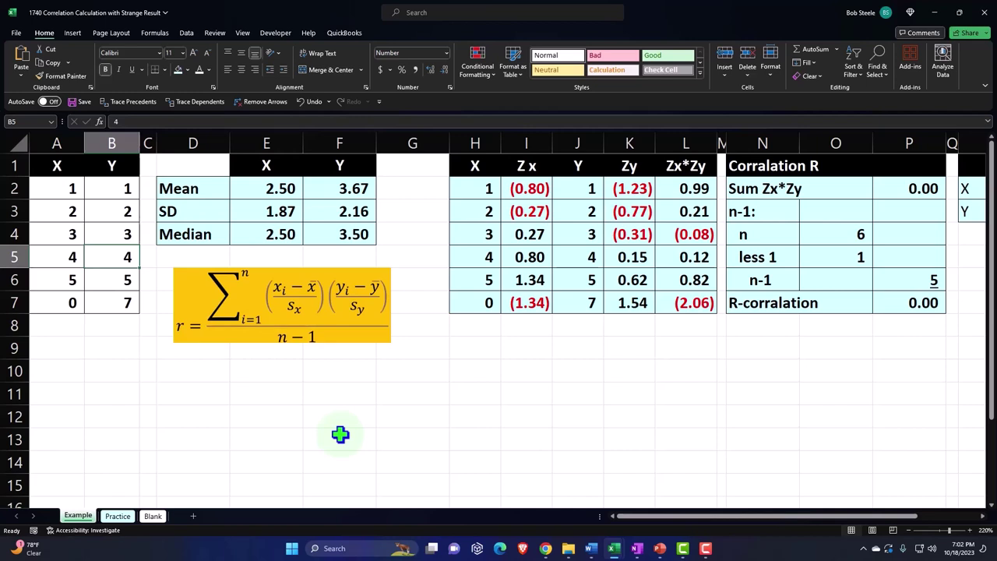
left_click(63, 168)
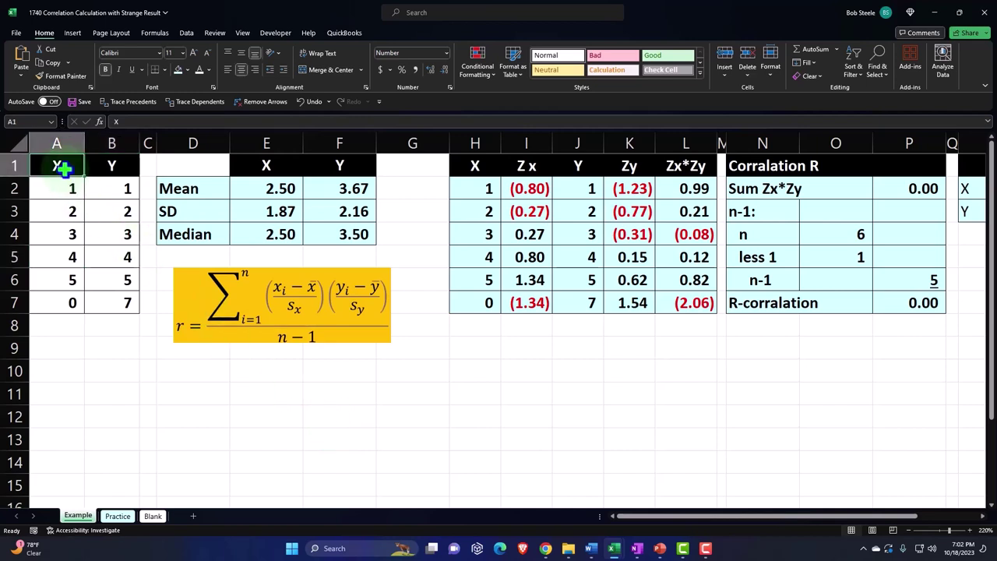
key("Down")
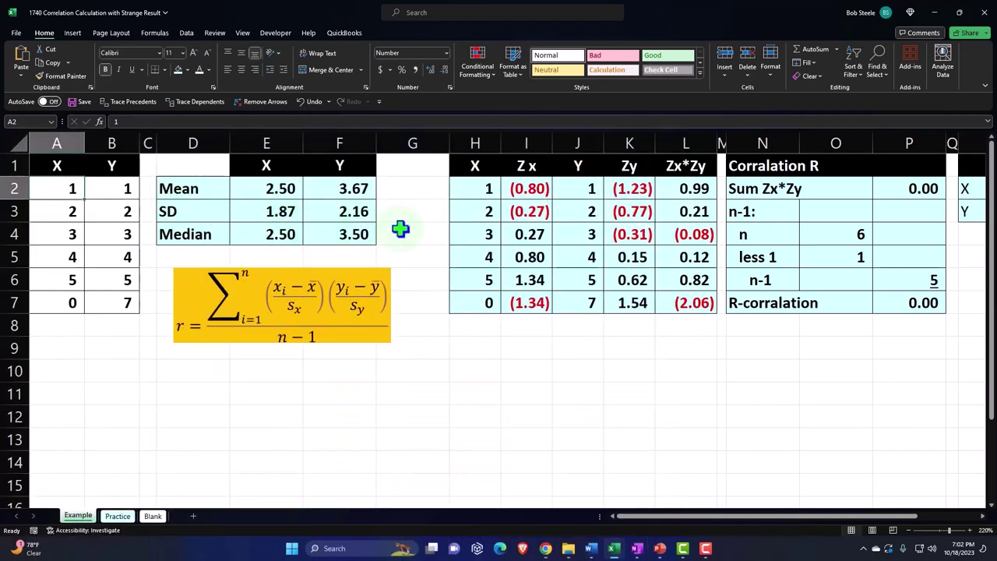
left_click(459, 229)
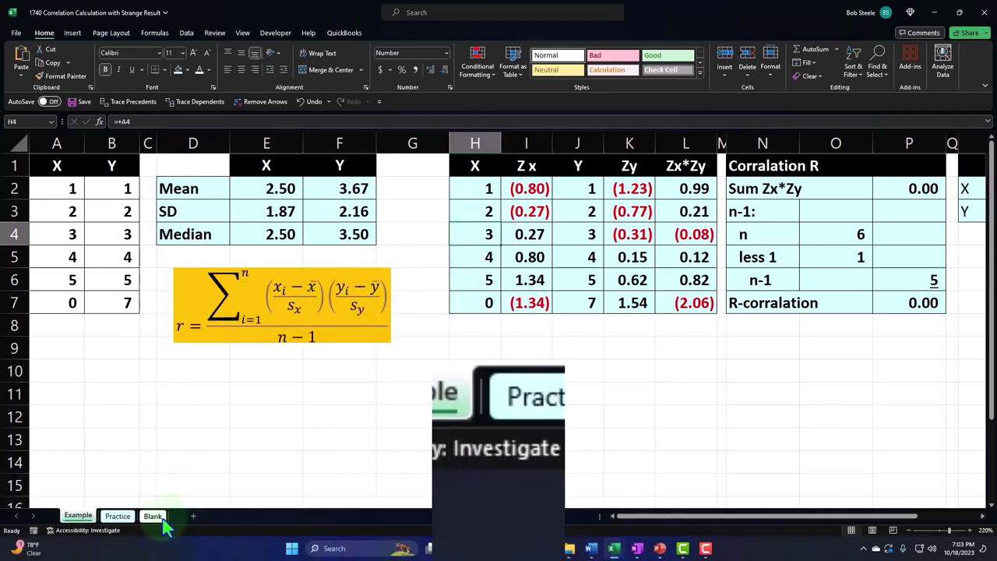
Format all cells of the Blank sheet as currency with no symbol, zero decimal places and red bracketed negative numbers
left_click(156, 517)
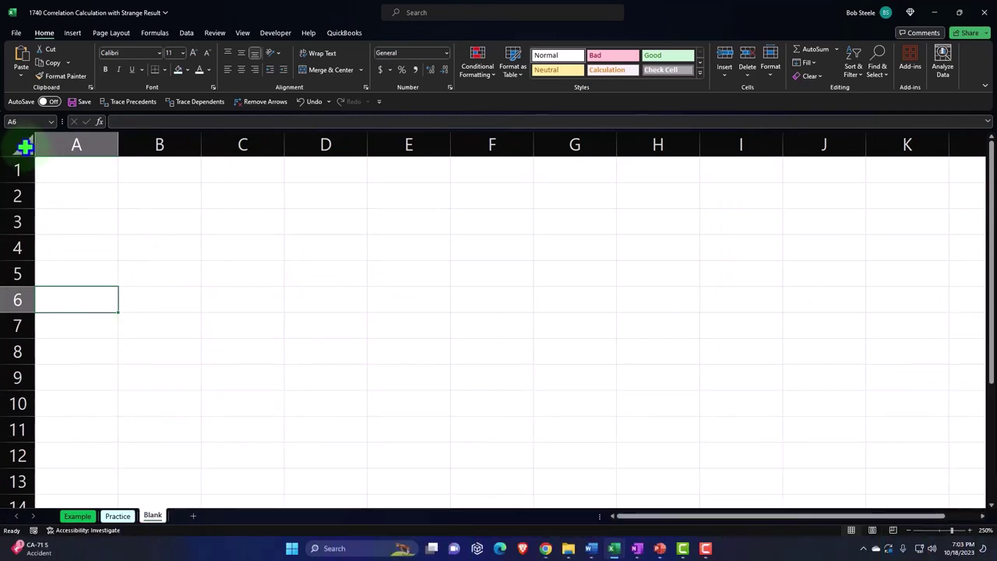
left_click(24, 146)
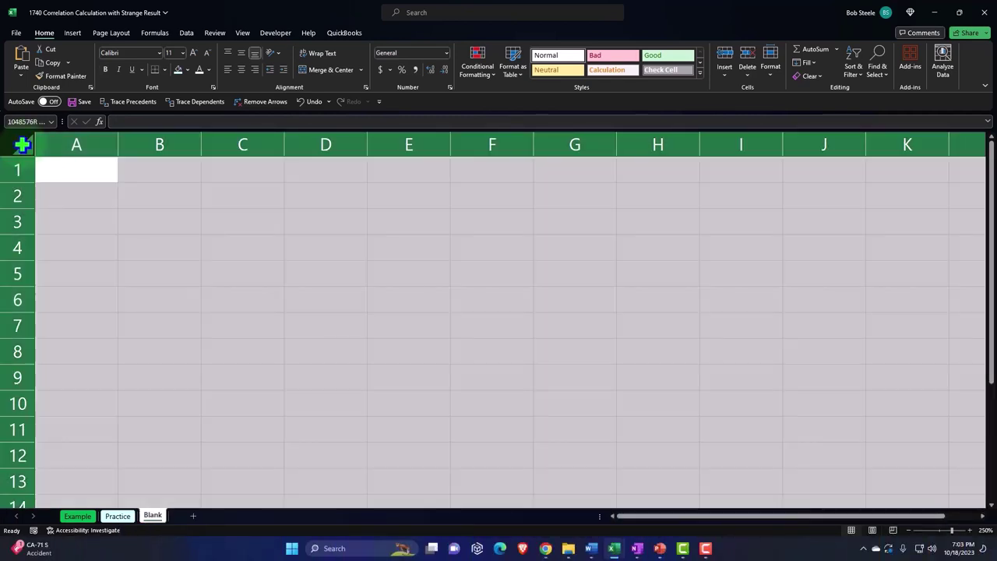
right_click(239, 231)
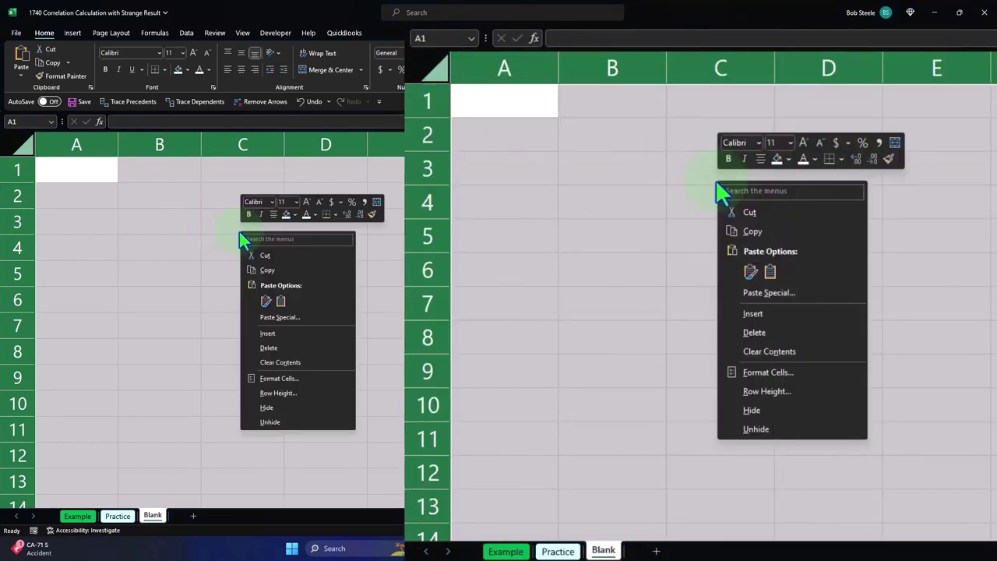
left_click(286, 381)
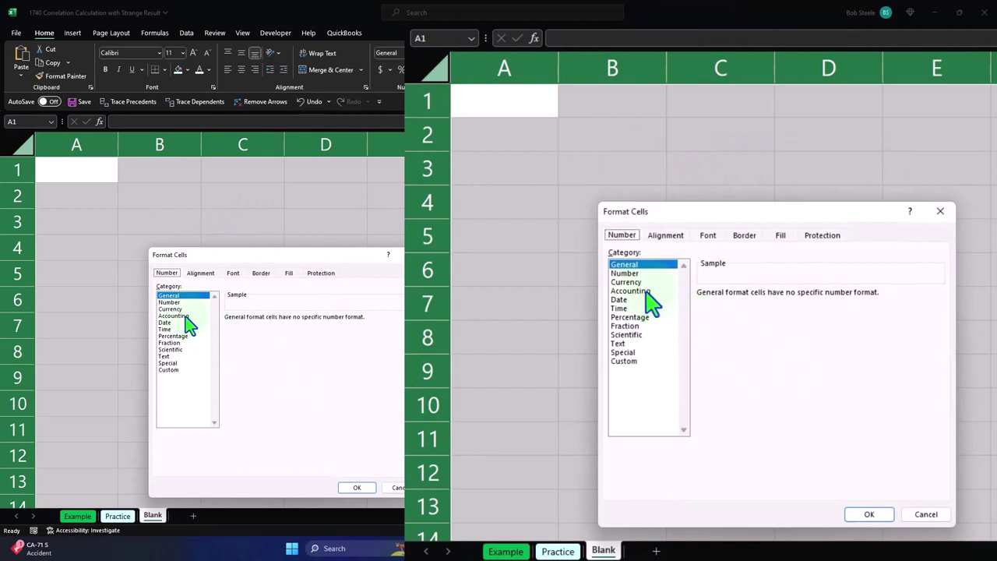
left_click(179, 309)
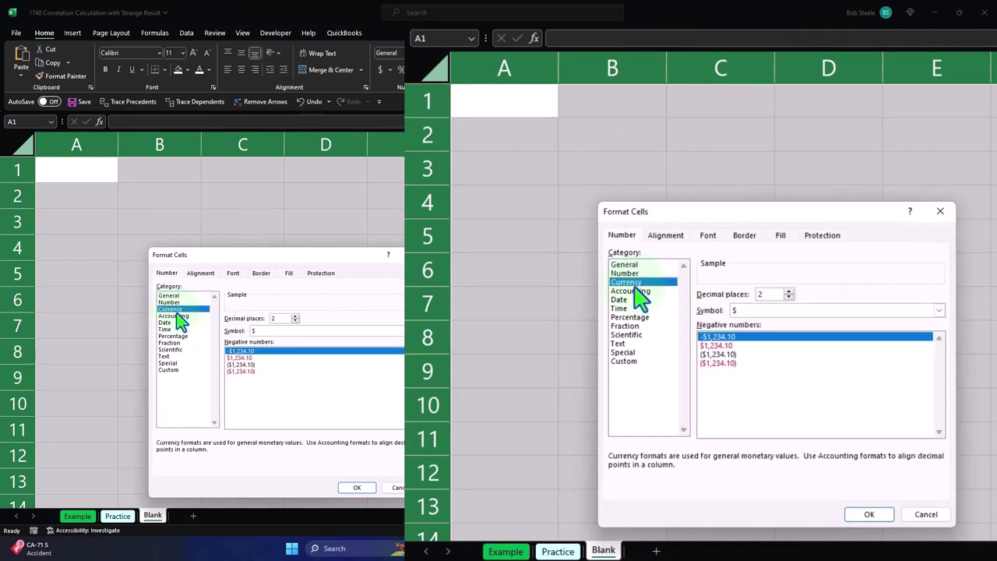
left_click(249, 372)
left_click(278, 331)
left_click(276, 338)
left_click(295, 321)
left_click(295, 321)
left_click(369, 487)
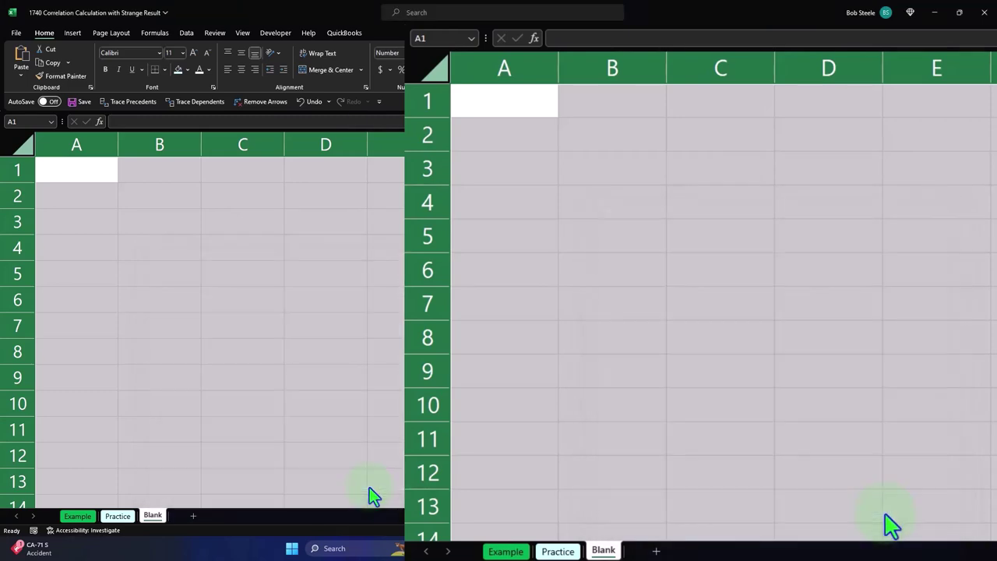
left_click(295, 358)
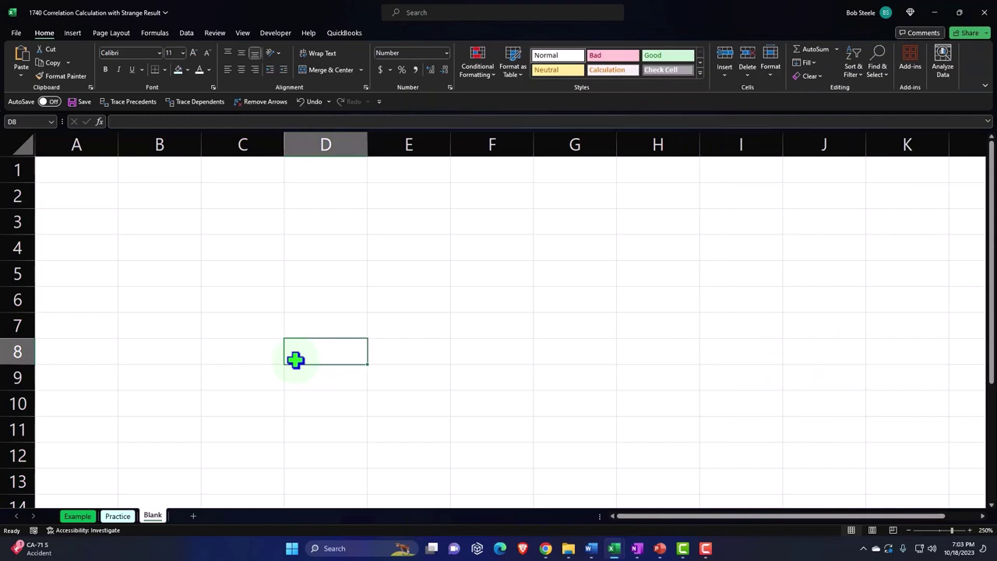
Enter the headers X in A1 and Y in B1
scroll(295, 358, "up", 2, "ctrl")
scroll(295, 359, "up", 2, "ctrl")
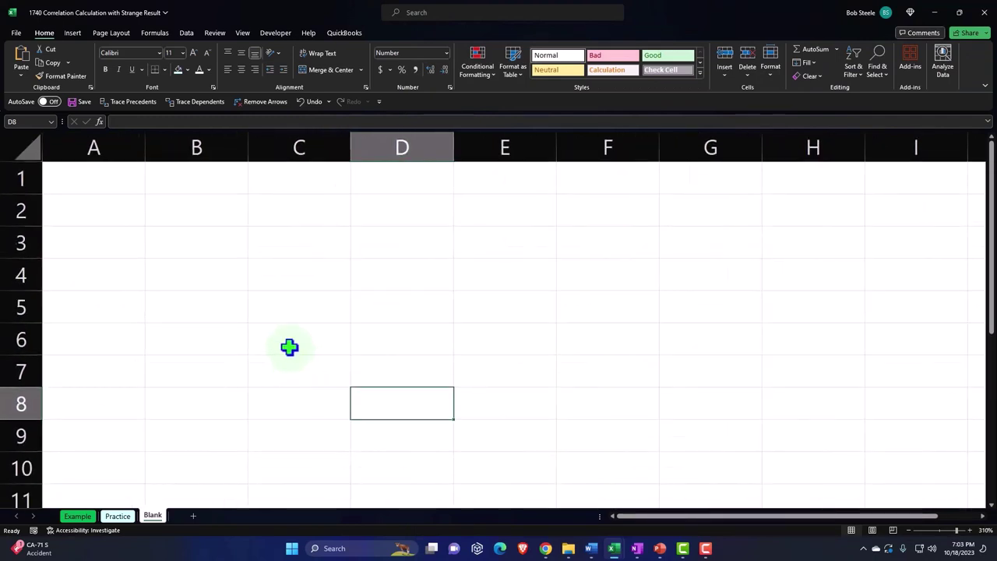
left_click(111, 180)
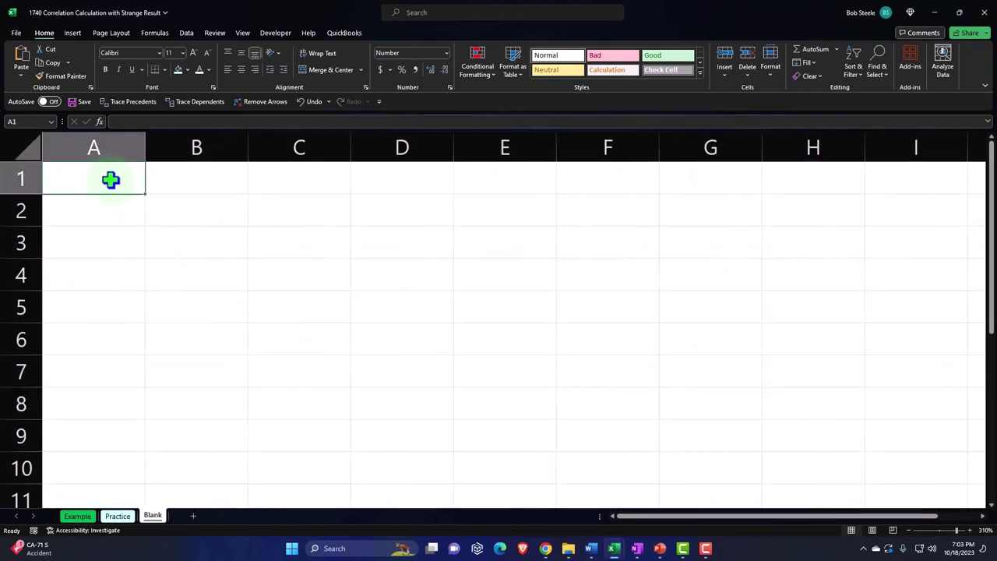
type("X")
key("Tab")
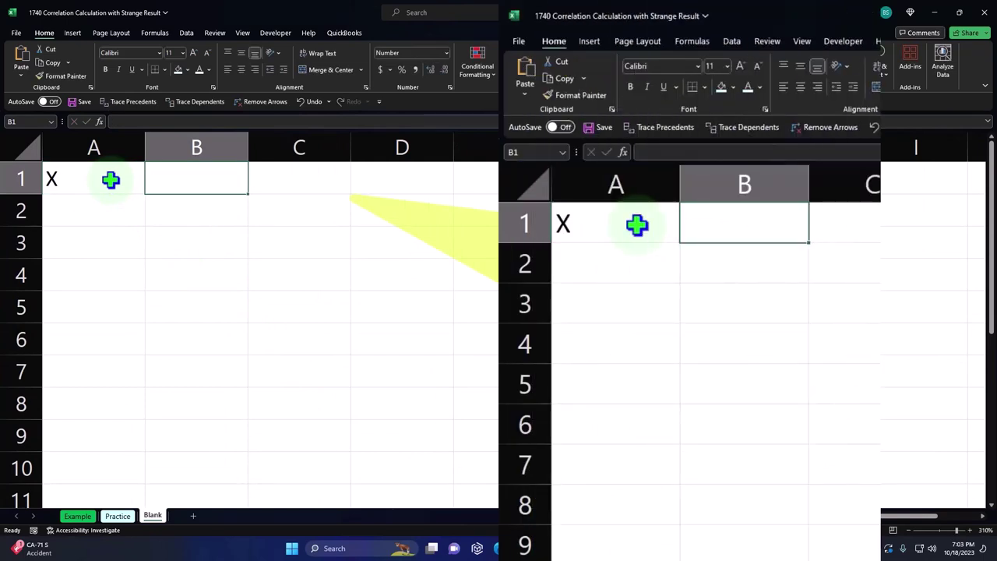
type("Y")
key("Return")
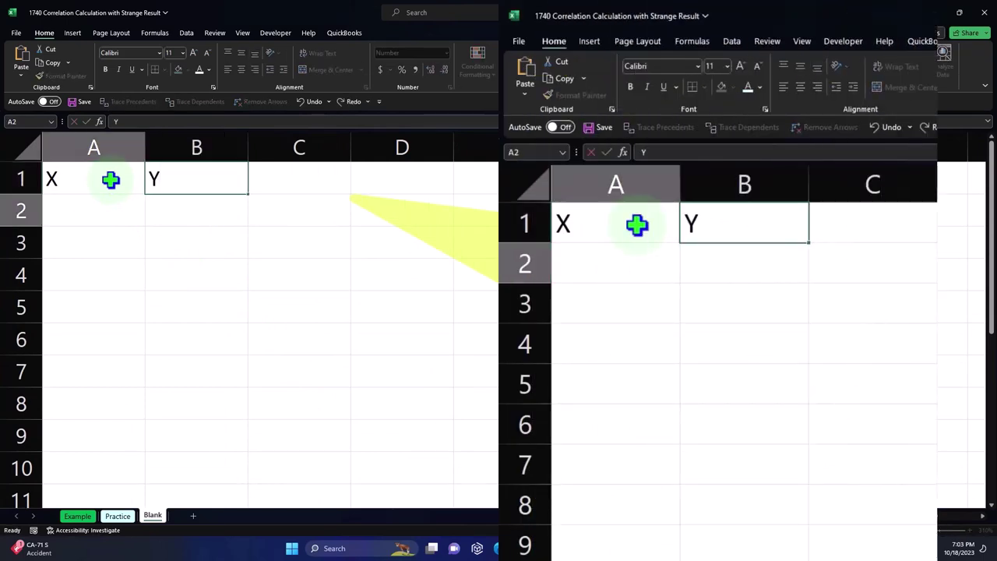
Make the text of the entire Blank worksheet bold
left_click(28, 149)
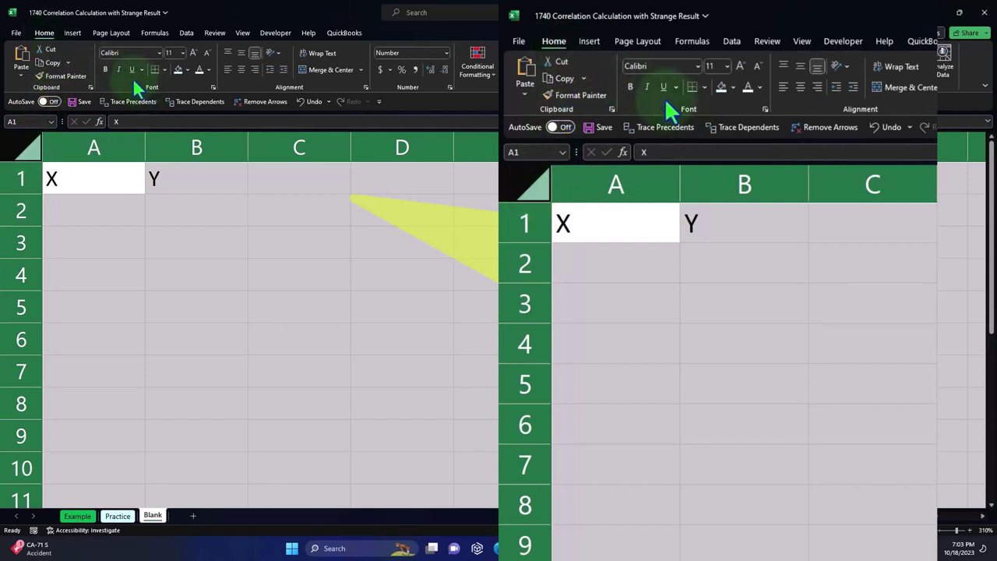
left_click(106, 68)
left_click(133, 237)
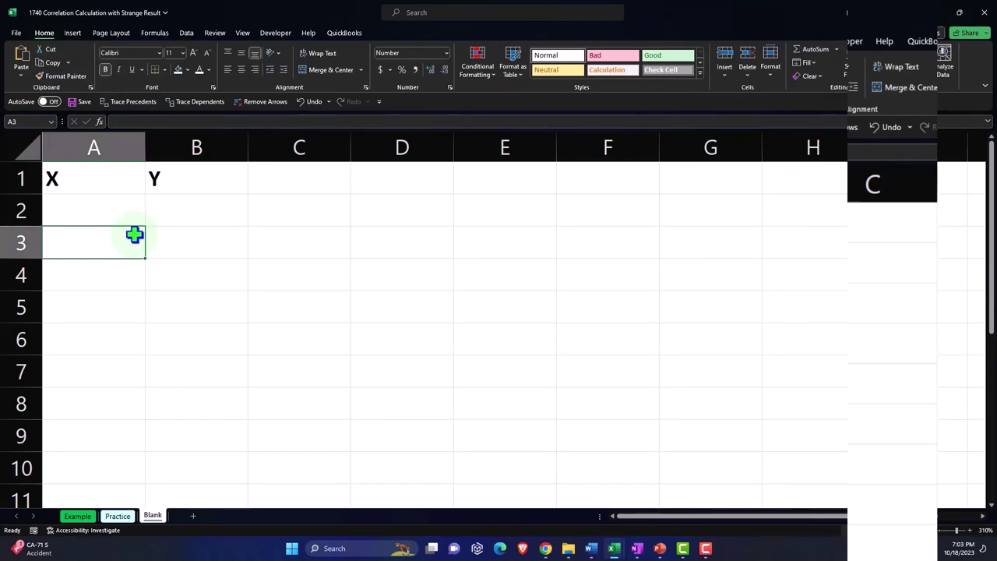
left_click(114, 216)
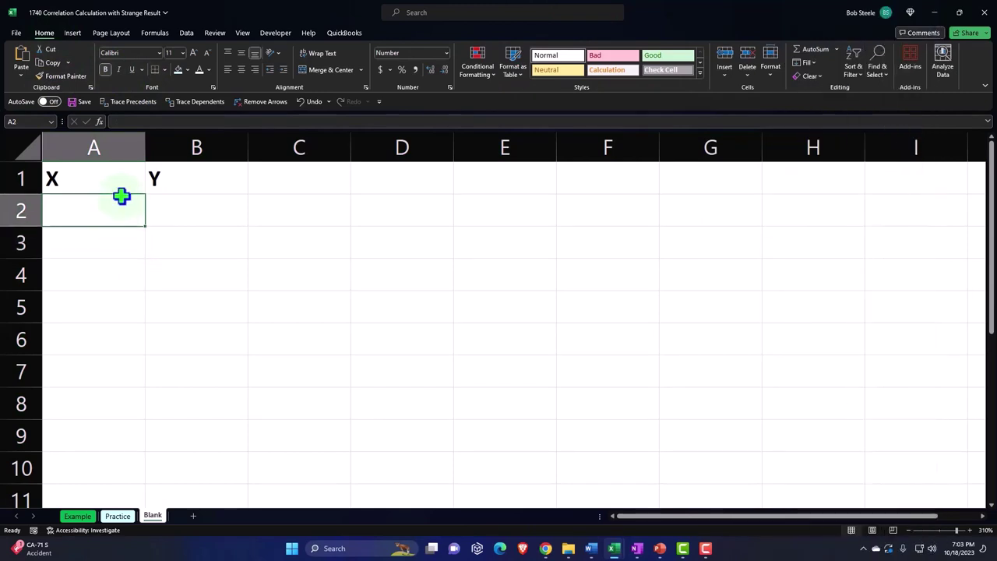
Center the headers in A1:B1 and give them a black fill with white text
left_click_drag(118, 176, 159, 178)
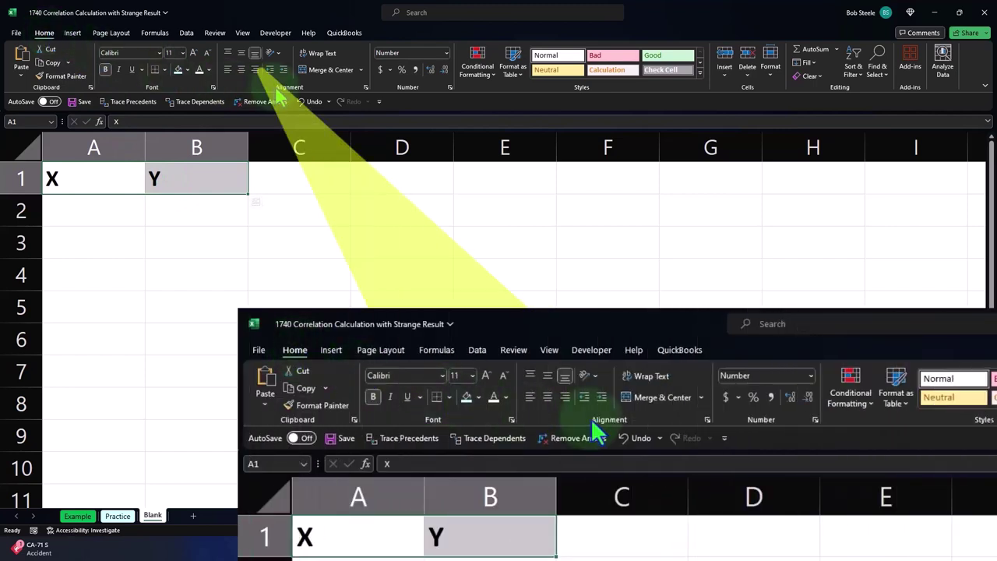
left_click(243, 70)
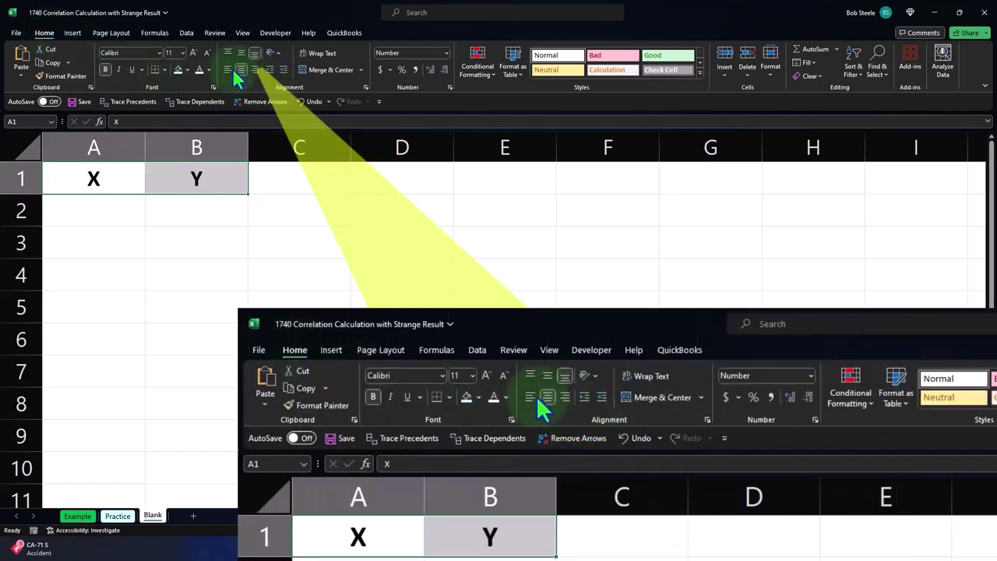
left_click(187, 70)
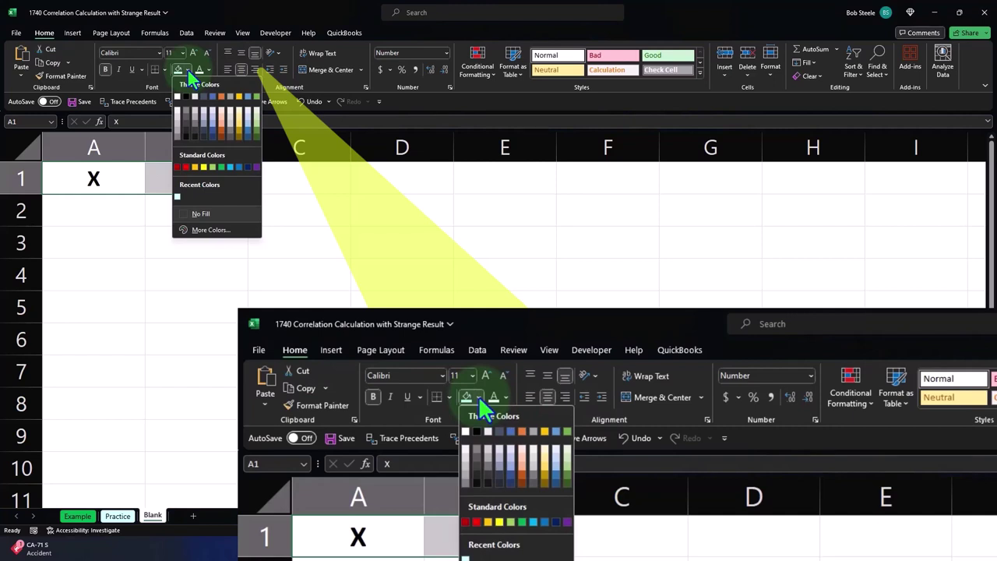
left_click(185, 93)
left_click(200, 71)
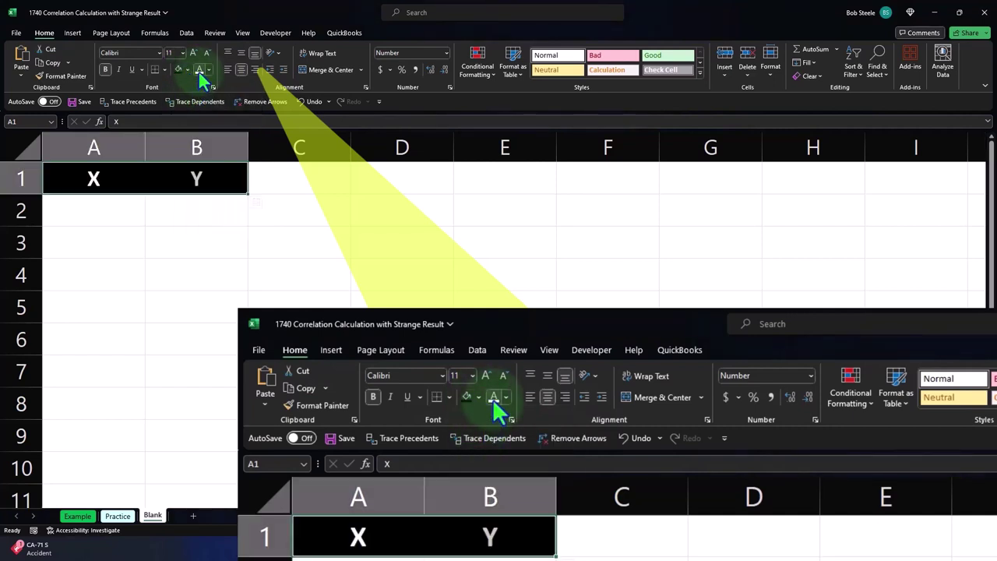
left_click(166, 212)
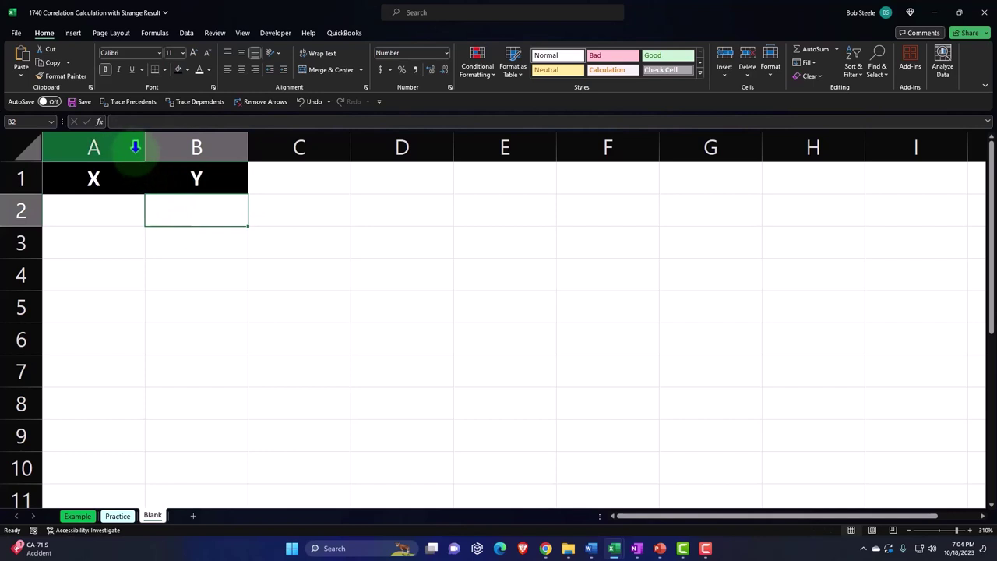
Narrow columns A and B, and enter the X values 1, 2, 3, 4, 5 and 0 in A2:A7
left_click_drag(135, 147, 91, 149)
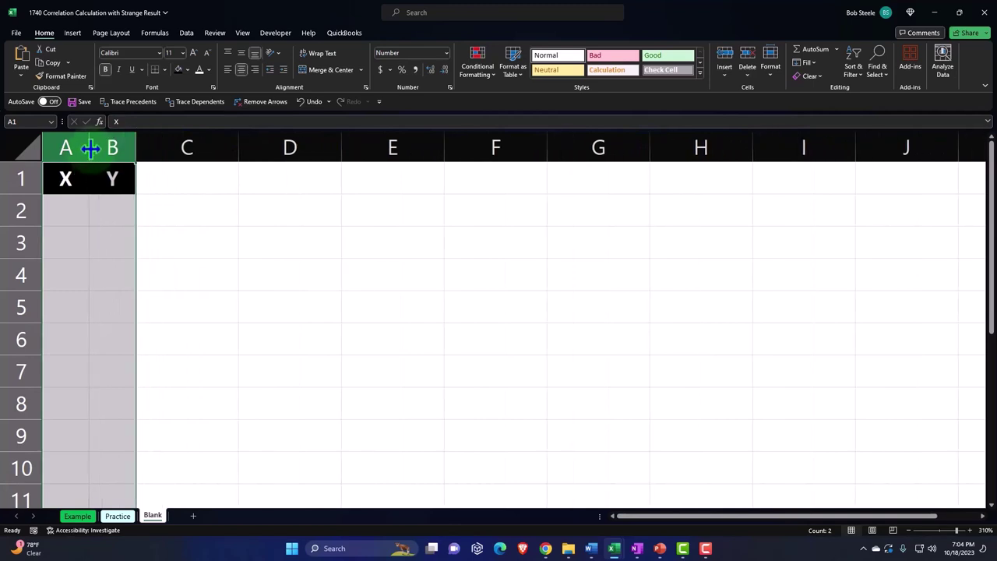
left_click(74, 205)
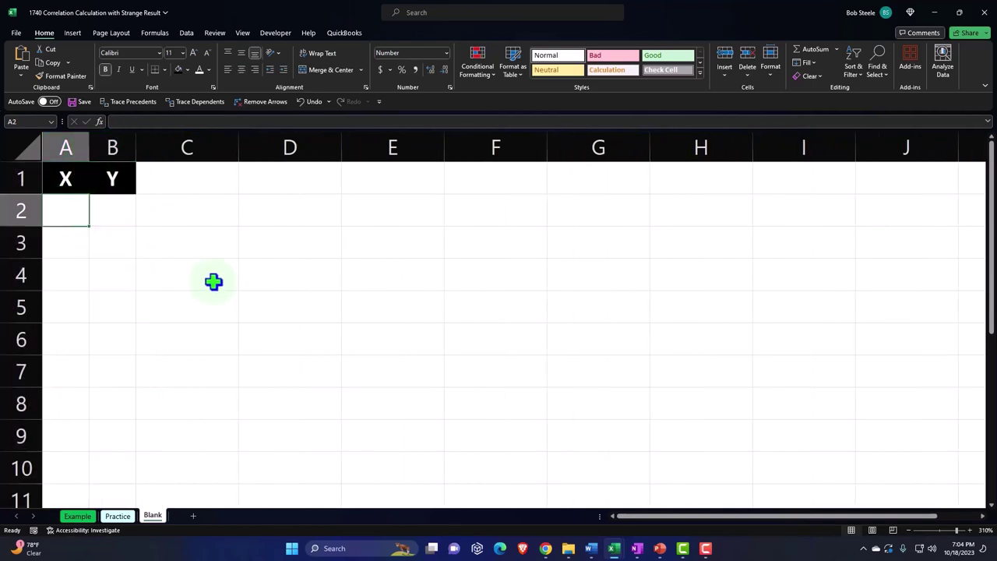
type("1")
key("Return")
type("2")
key("Return")
type("3")
key("Return")
type("4")
key("Return")
type("5")
key("Return")
type("0")
key("Return")
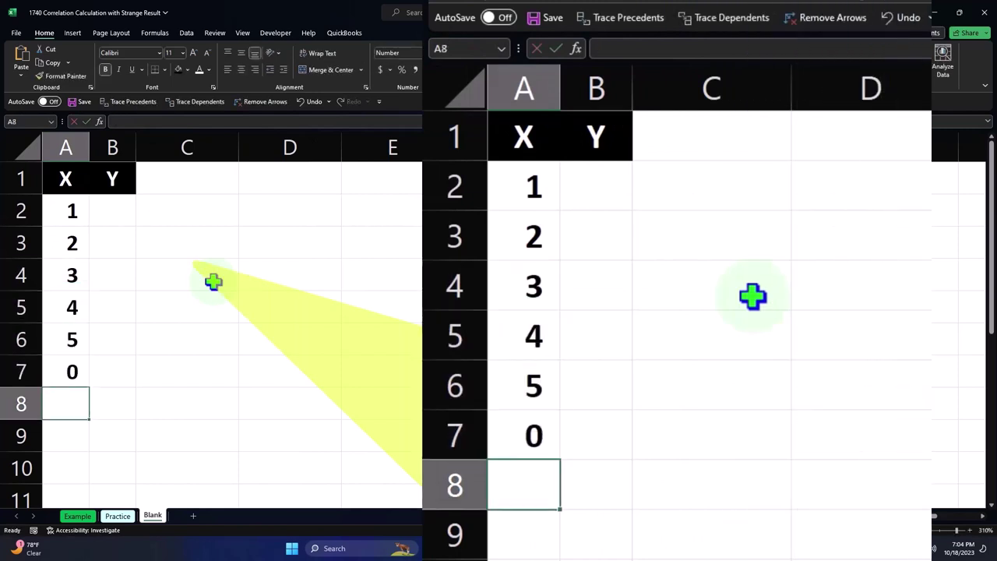
Enter the Y values 1, 2, 3, 4, 5 and 7 in B2:B7
key("Up")
key("Up")
key("Up")
key("Up")
key("Up")
key("Up")
key("Right")
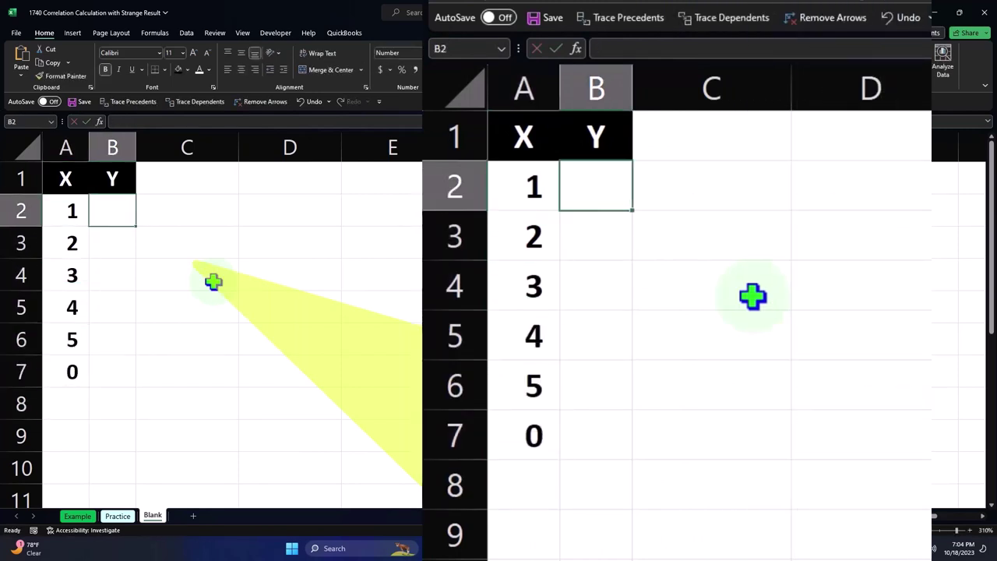
type("1")
key("Return")
type("2")
key("Return")
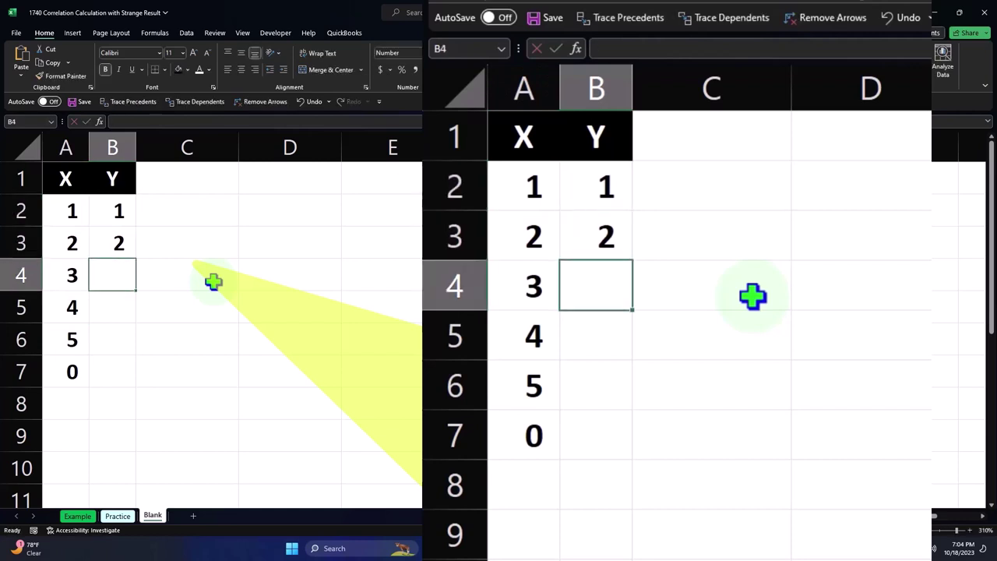
type("3")
key("Return")
type("4")
key("Return")
type("5")
key("Return")
type("7")
key("Return")
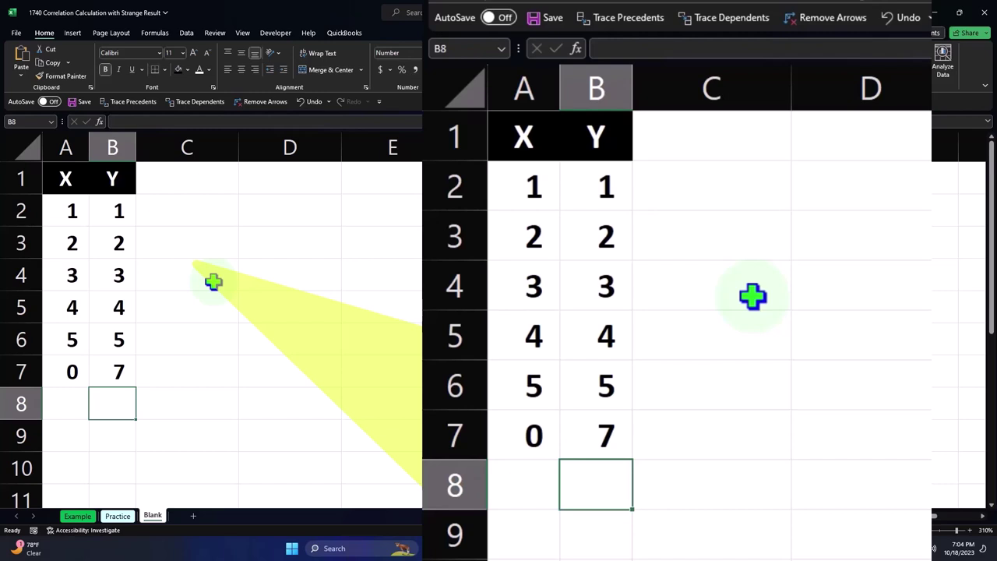
left_click(112, 217)
key("Down")
key("Down")
key("Down")
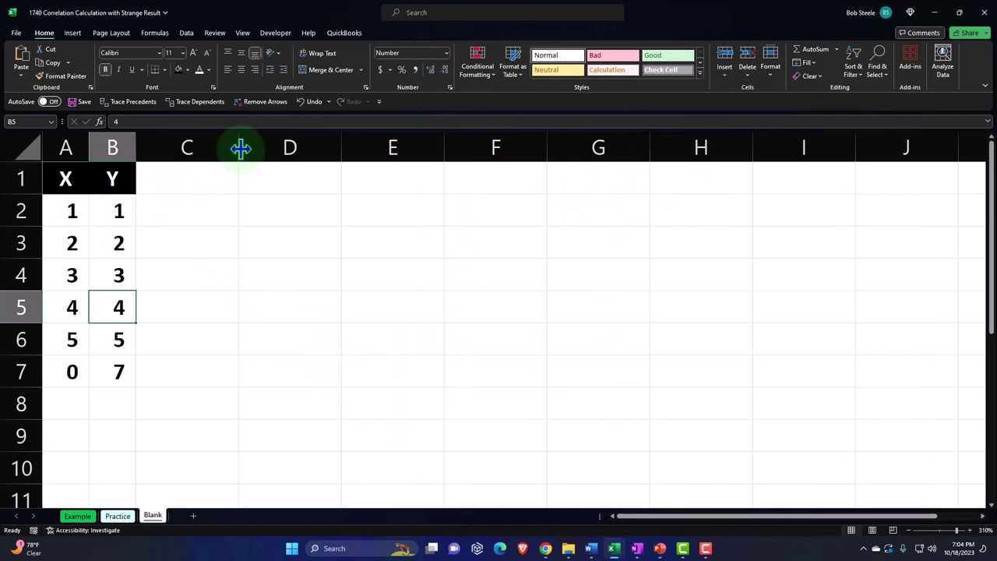
Narrow column C into a spacer, and link E1 and F1 by formula to the X and Y headers in A1 and B1
left_click_drag(238, 148, 158, 150)
left_click(202, 181)
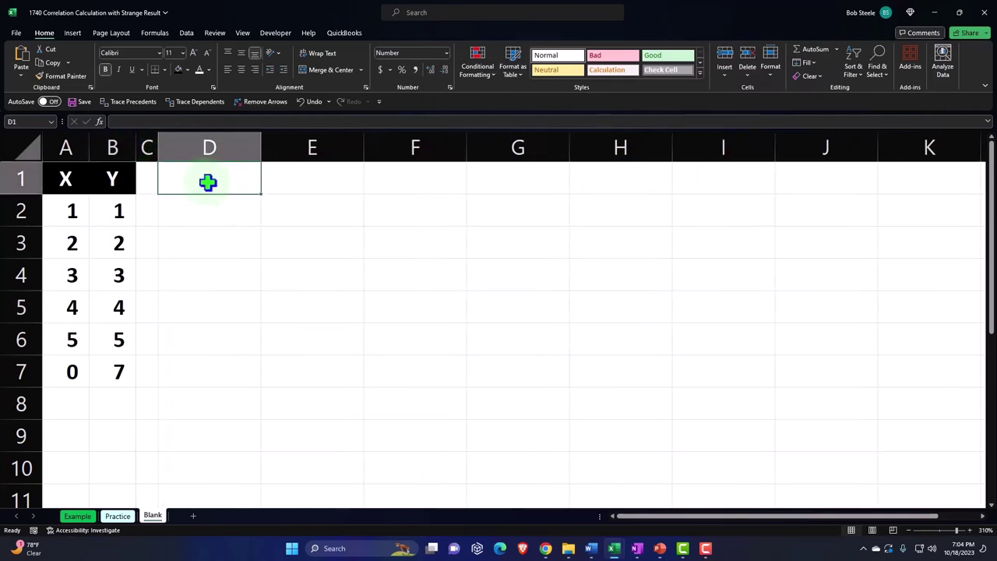
left_click(292, 177)
type("=")
key("Left")
key("Left")
key("Left")
key("Left")
key("Tab")
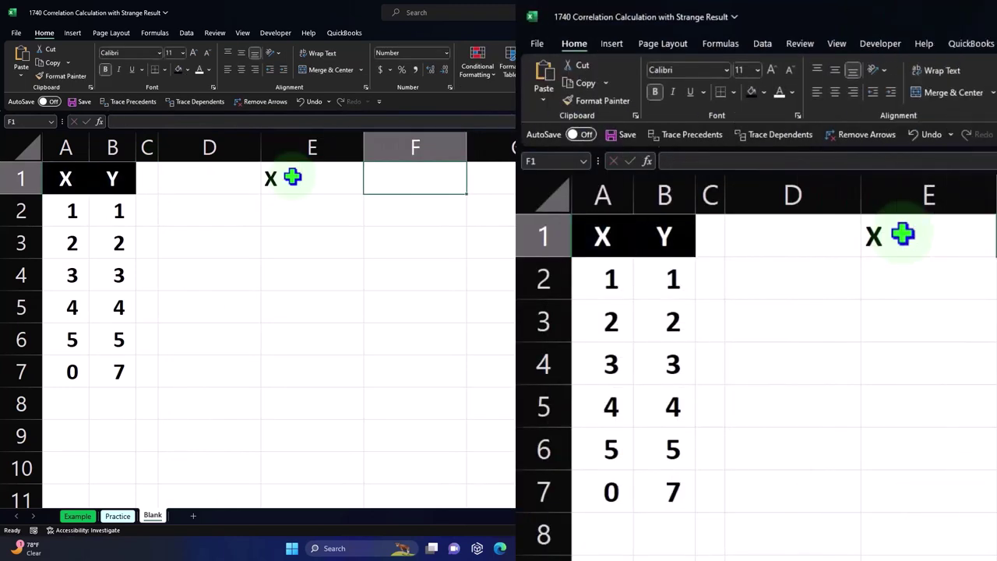
type("=")
key("Left")
key("Left")
key("Left")
key("Left")
key("Return")
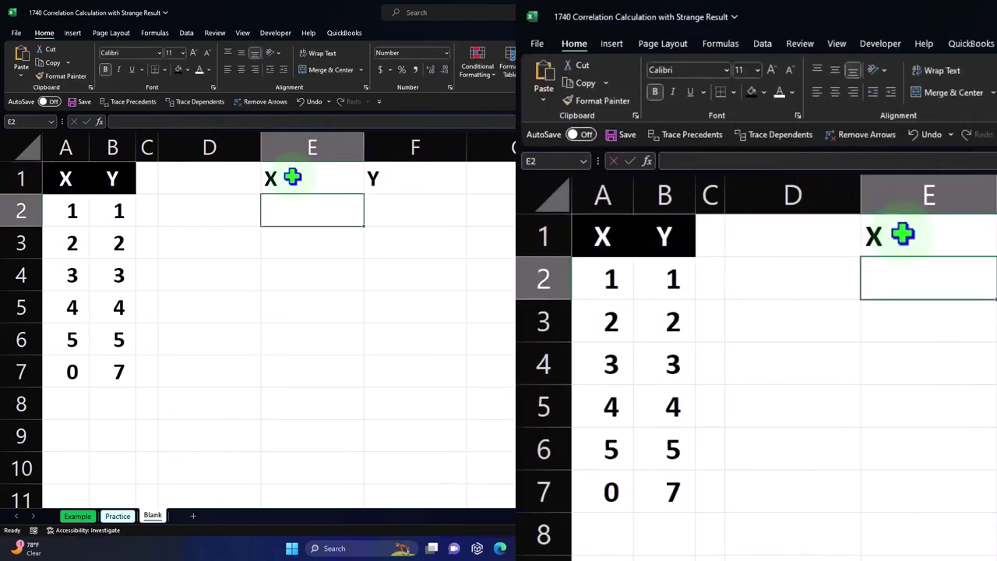
Copy the black header formatting from A1 onto the linked headers in E1:F1
left_click(70, 179)
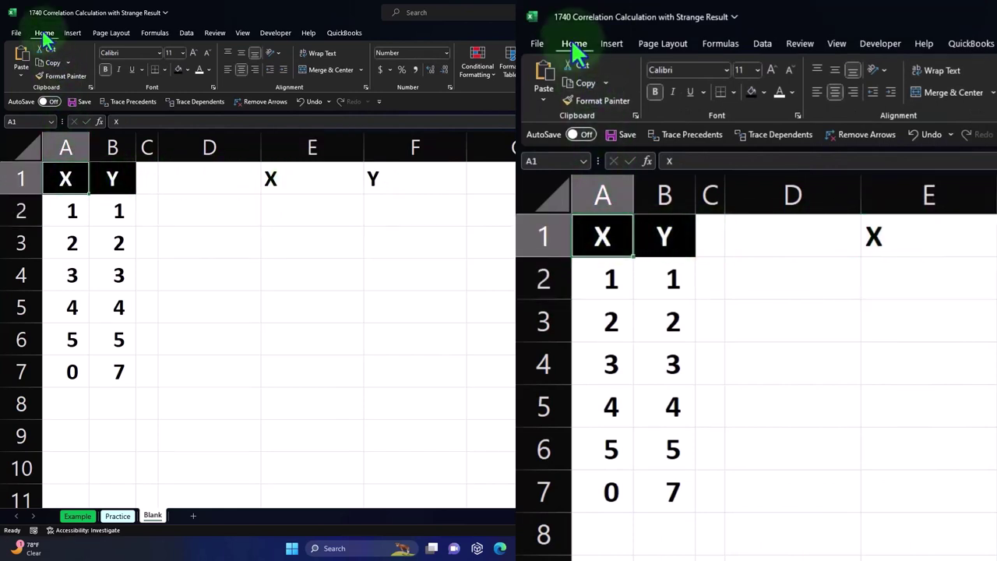
left_click(61, 76)
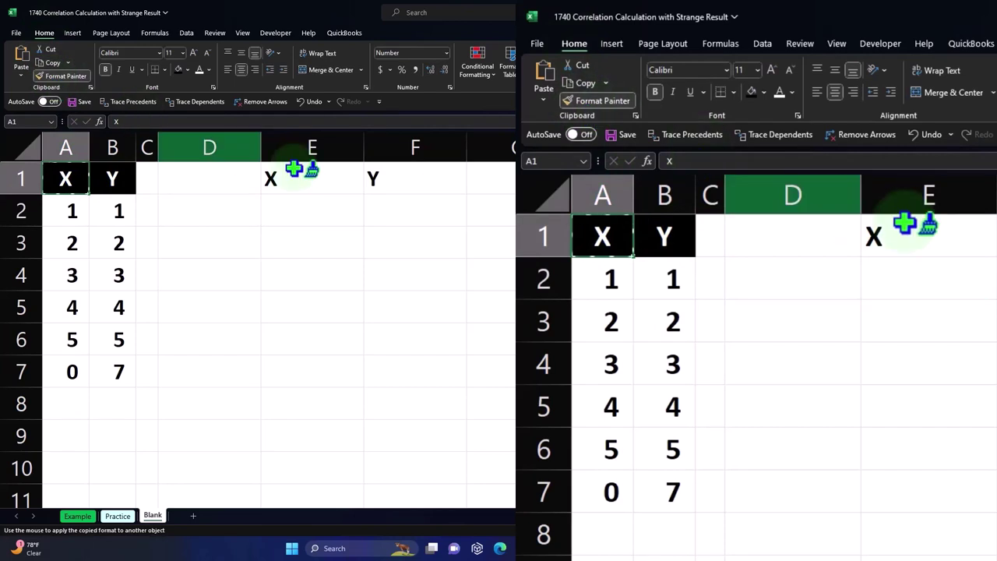
left_click_drag(343, 177, 389, 177)
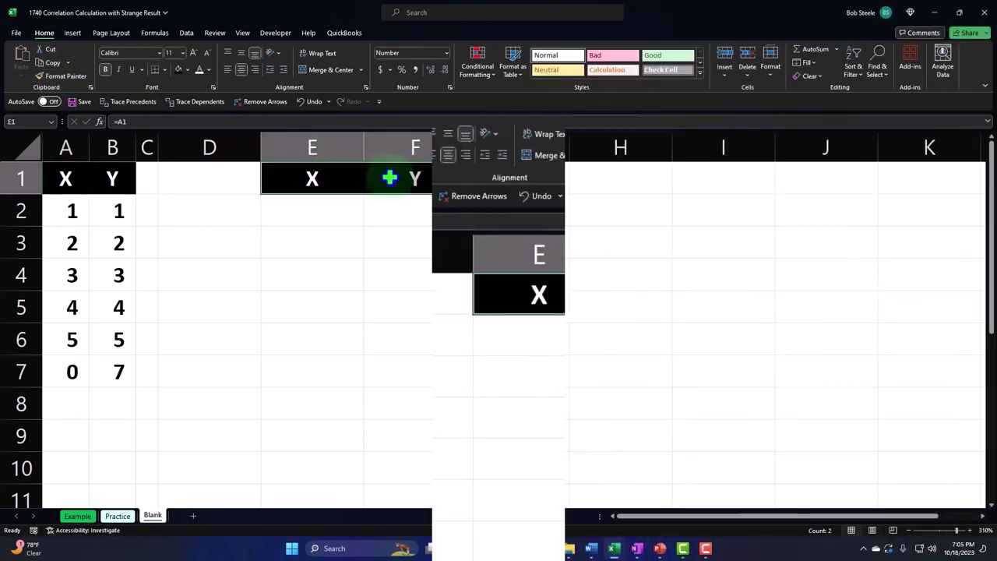
Enter the row labels Mean in D2 and SD in D3
left_click(433, 330)
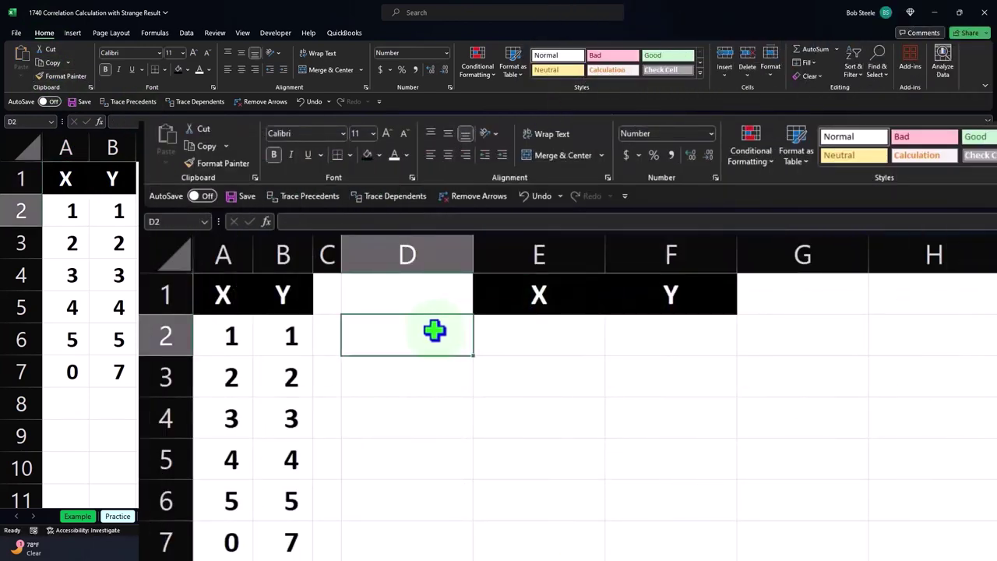
type("Mean")
key("Return")
type("SD")
key("Tab")
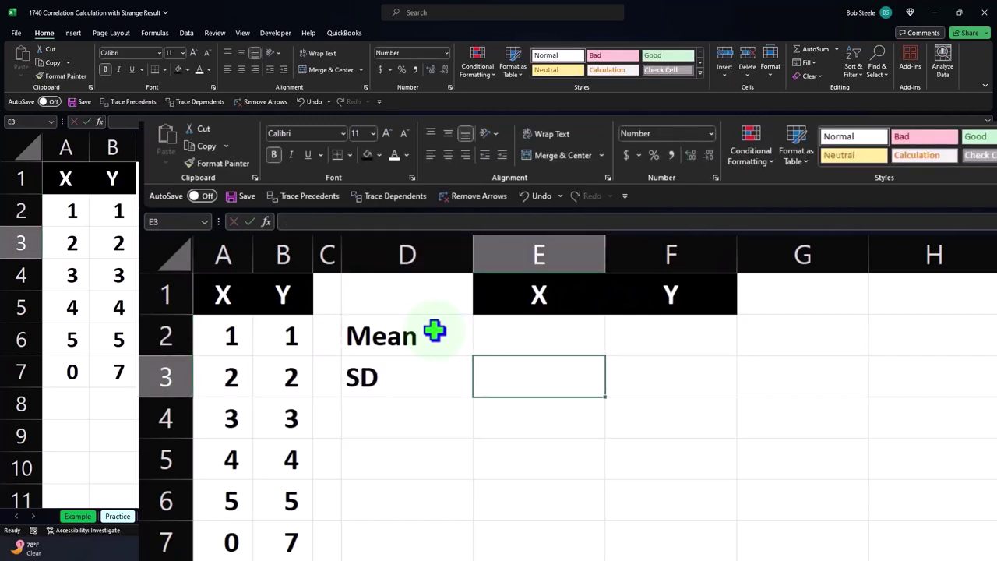
Calculate the mean of the X values in E2 with =AVERAGE(A2:A7)
key("Up")
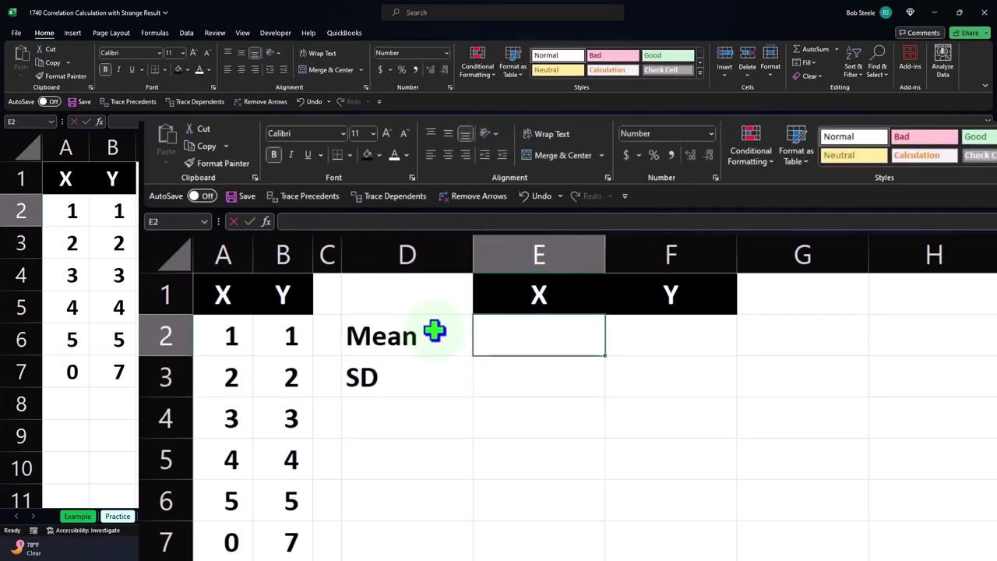
type("=aver")
key("Tab")
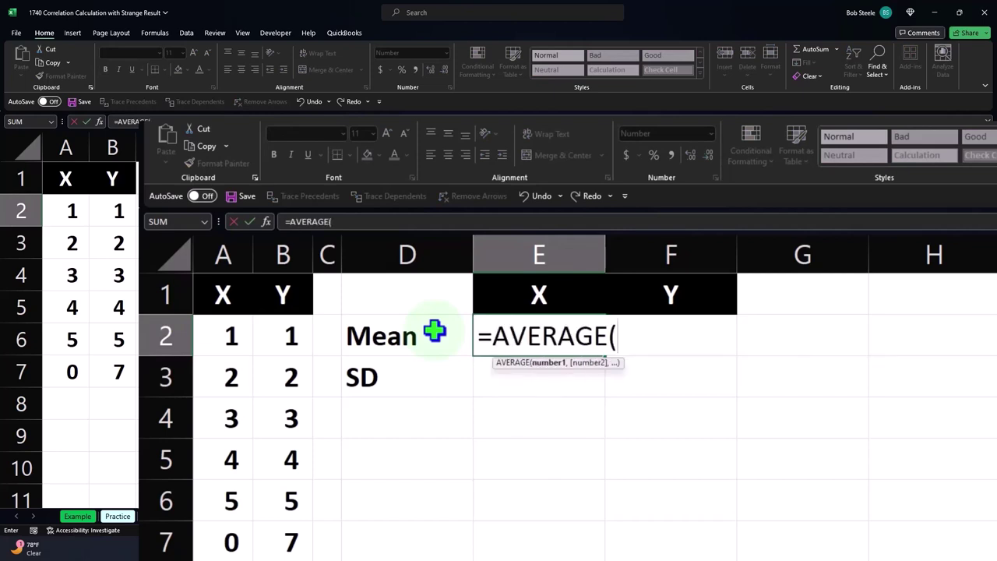
key("Left")
key("Left")
key("Left")
key("Left")
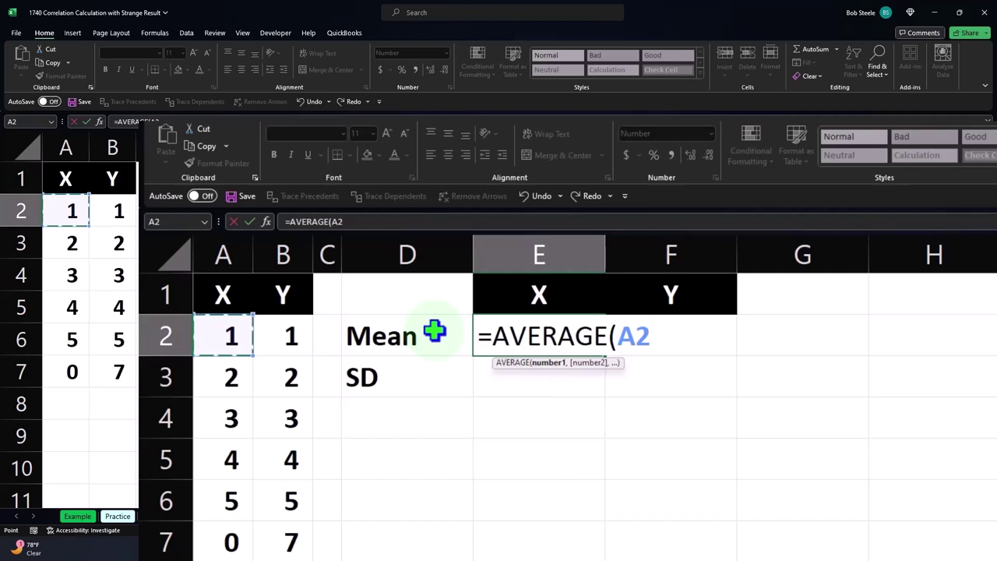
key("ctrl+shift+Down")
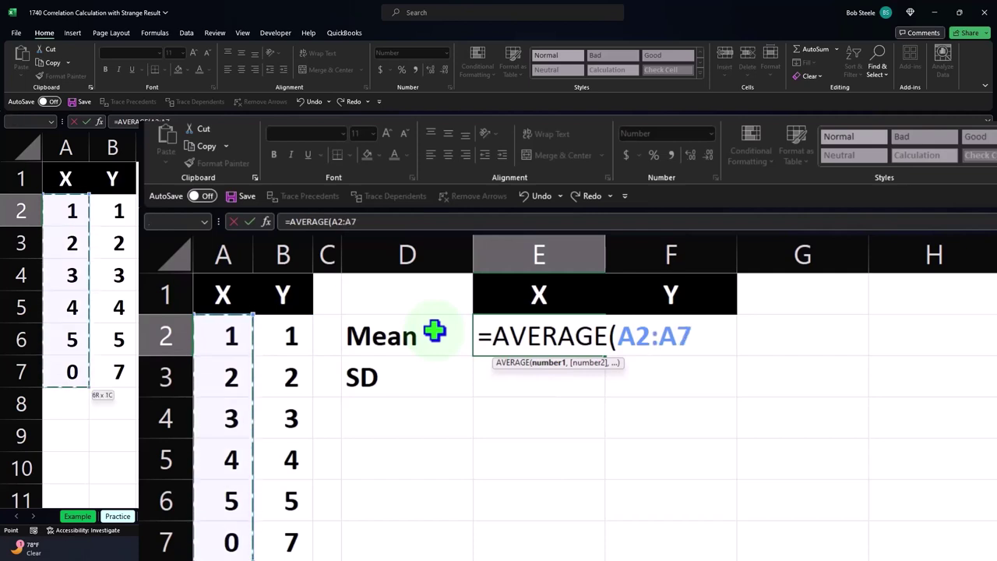
key("Return")
Show E2 with two decimals, copy its formula across to F2 and check that it averages B2:B7
key("Up")
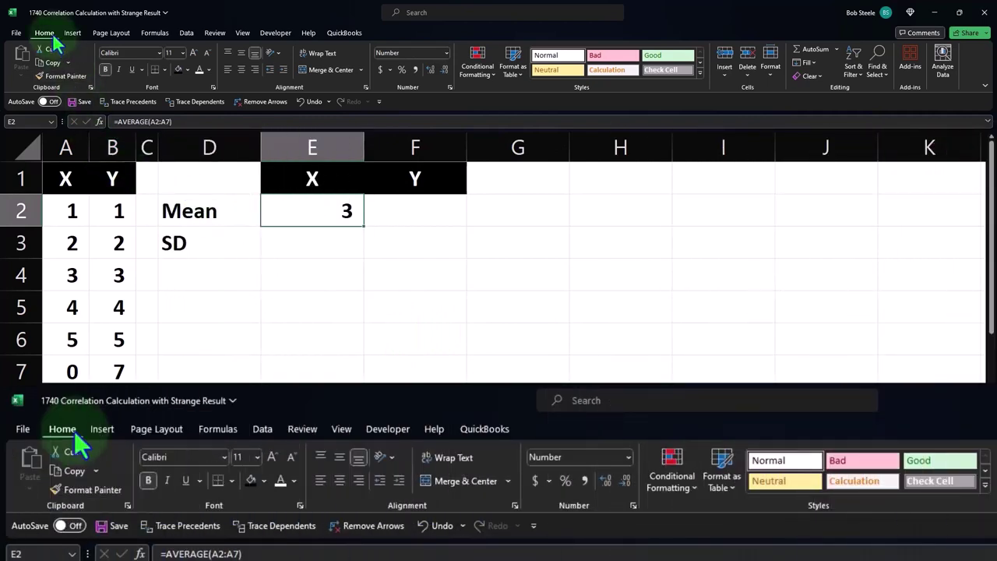
left_click(430, 69)
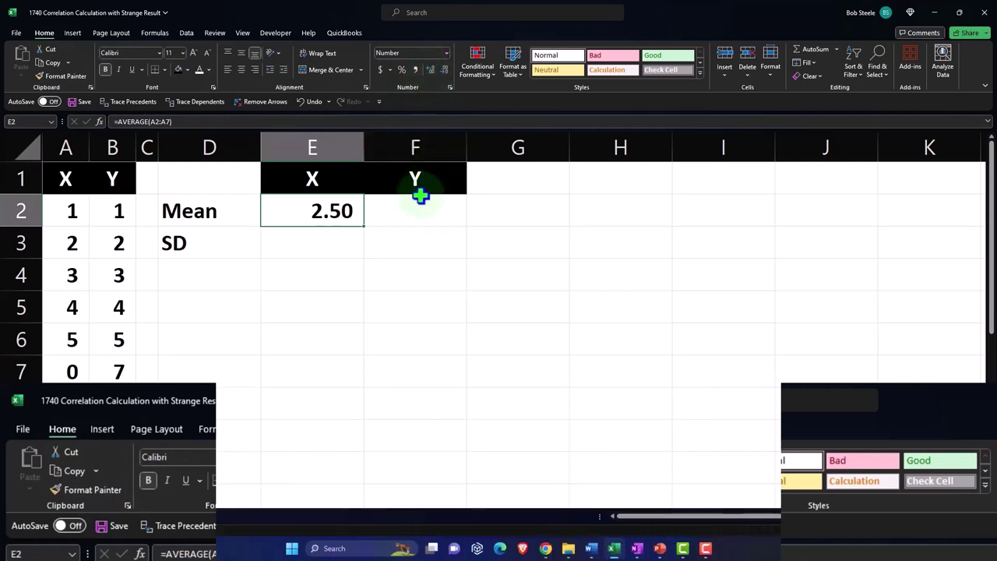
left_click_drag(365, 227, 440, 222)
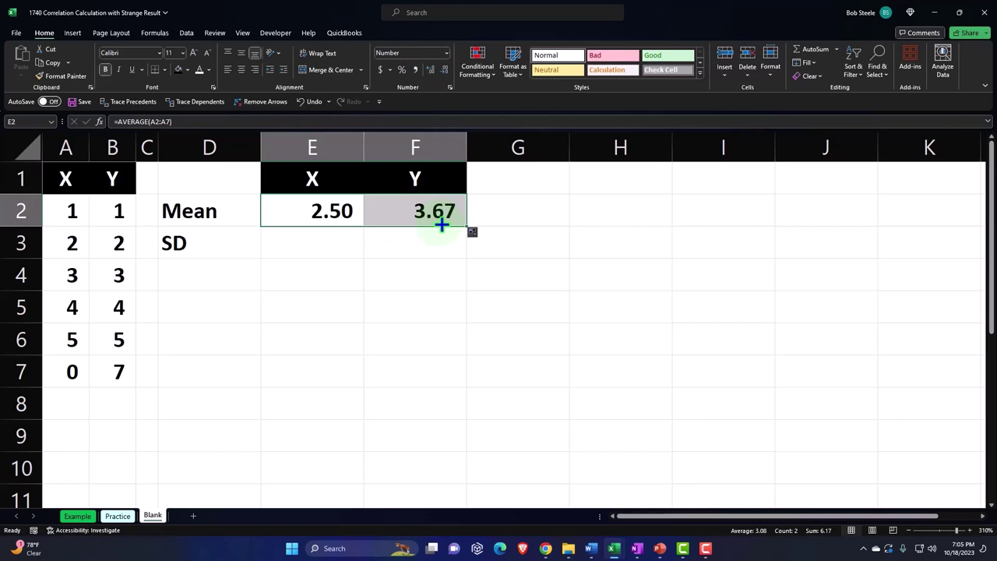
double_click(441, 218)
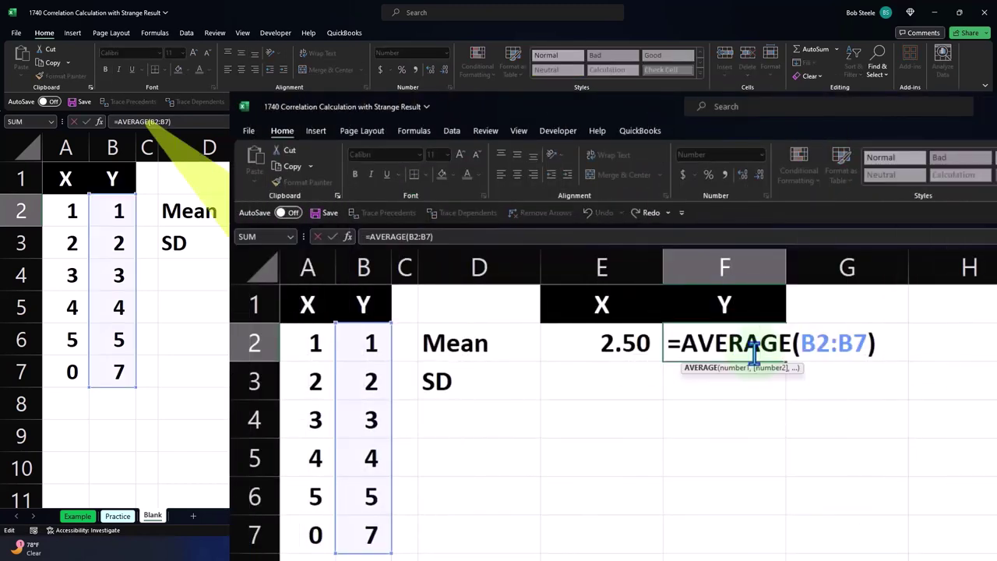
key("Return")
Calculate the sample standard deviation of the X values in E3 with =STDEV.S(A2:A7)
key("Left")
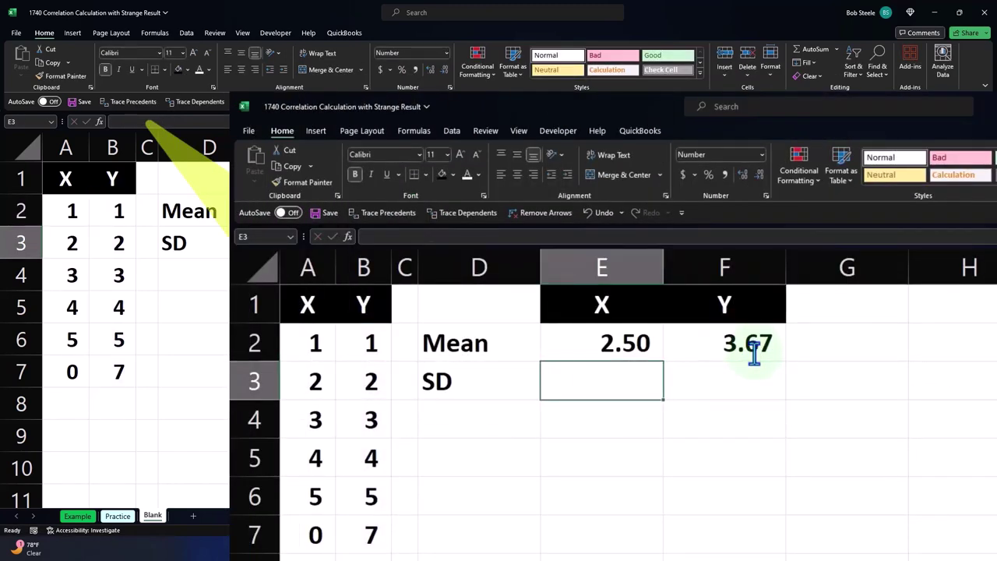
type("=st")
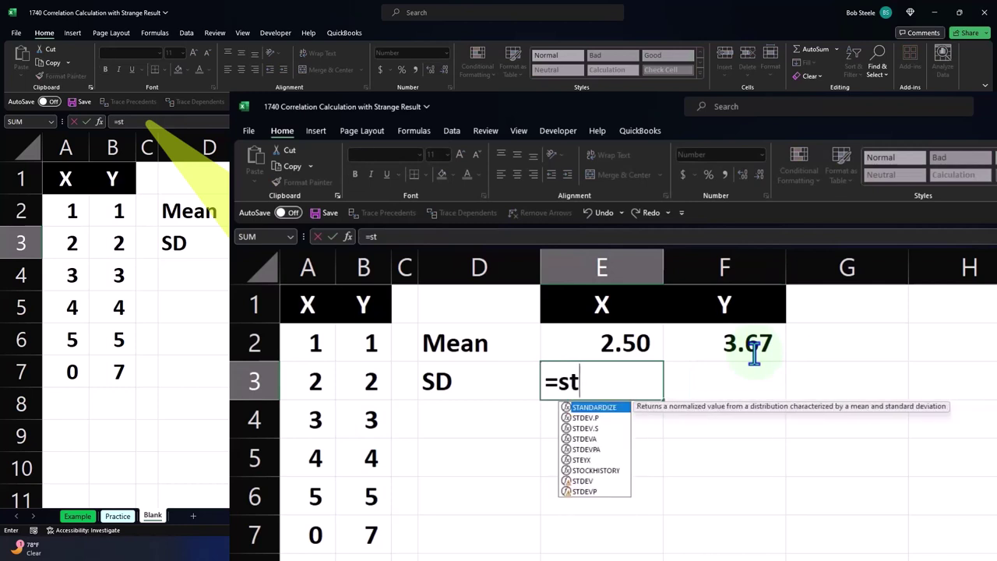
key("Down")
key("Down")
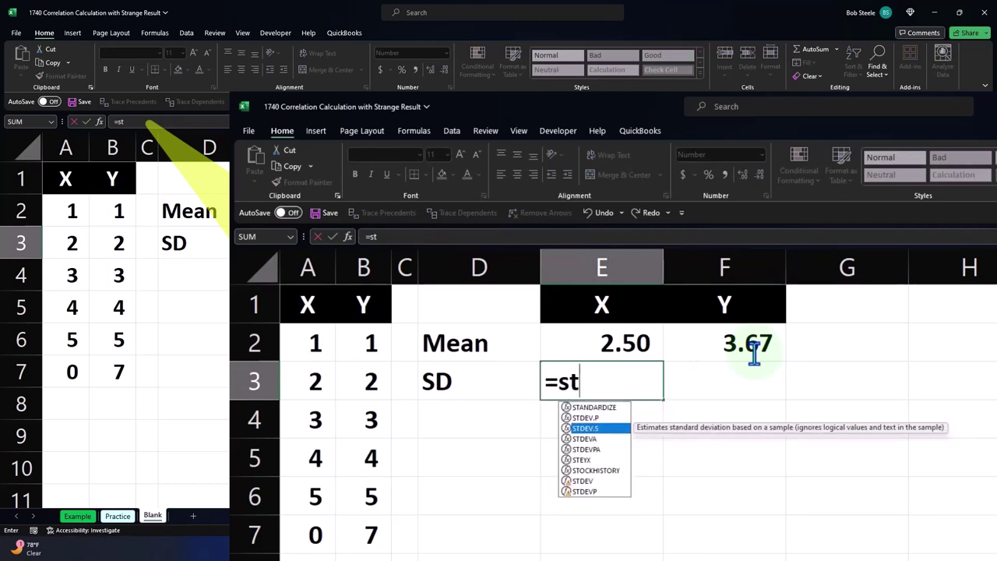
key("Tab")
key("Left")
key("Left")
key("Left")
key("Left")
key("Up")
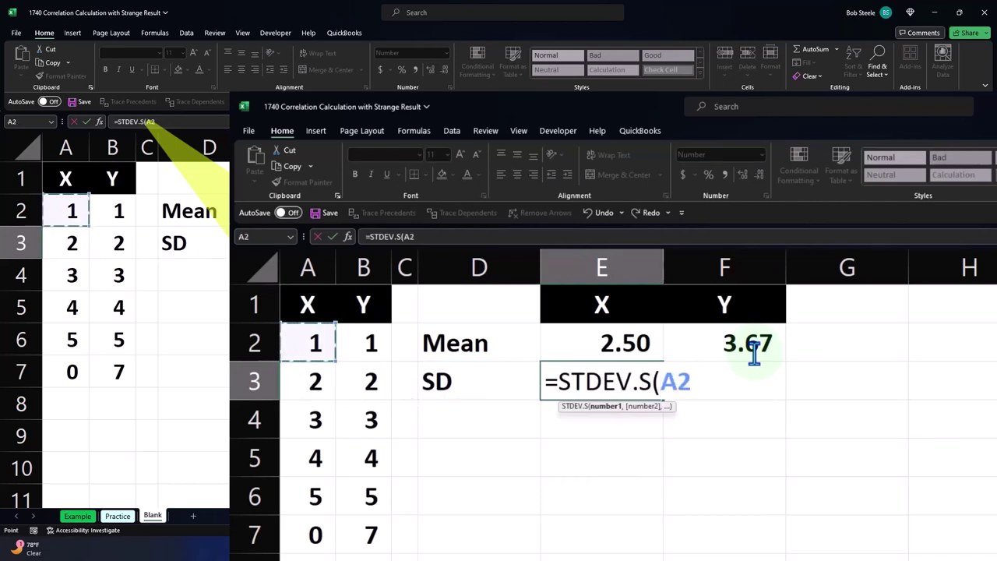
key("ctrl+shift+Down")
key("Return")
Show E3 with two decimals, copy its formula across to F3 and check that it covers B2:B7
key("Up")
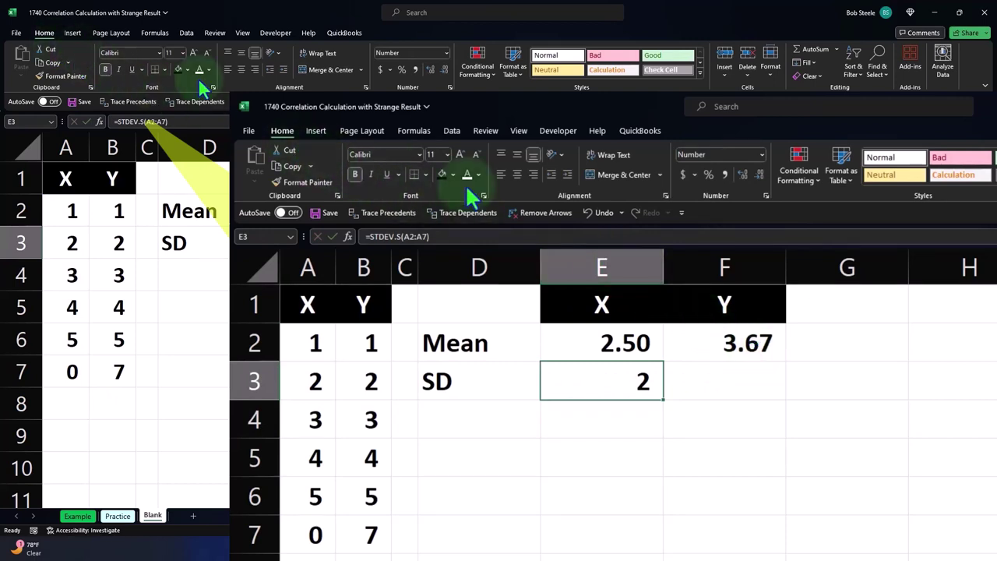
left_click(741, 179)
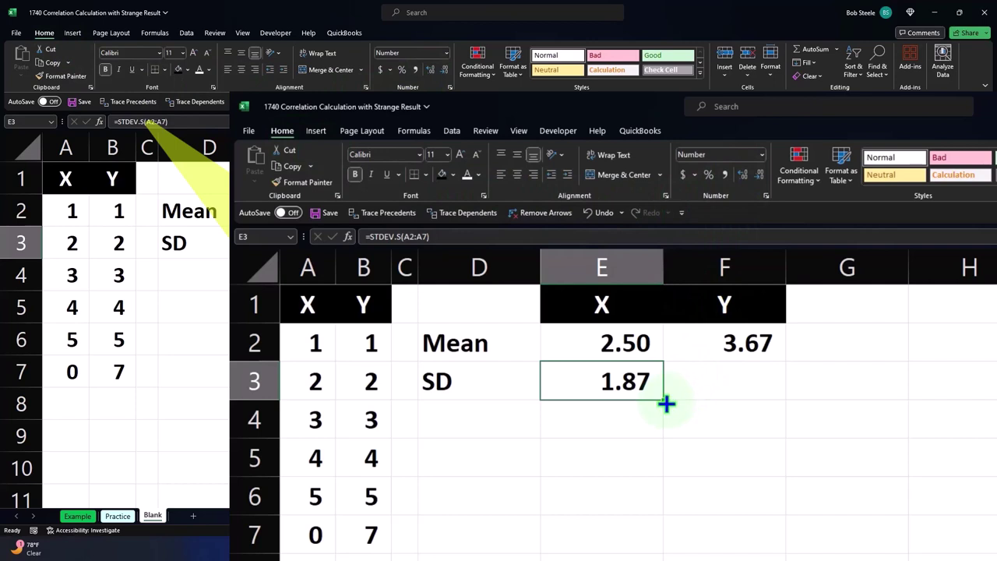
left_click_drag(666, 402, 726, 392)
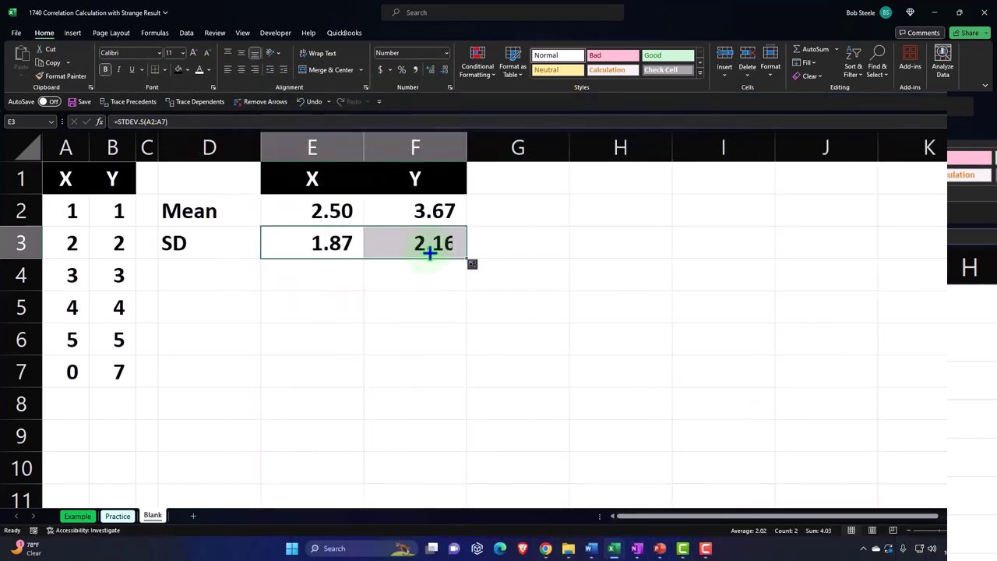
double_click(429, 251)
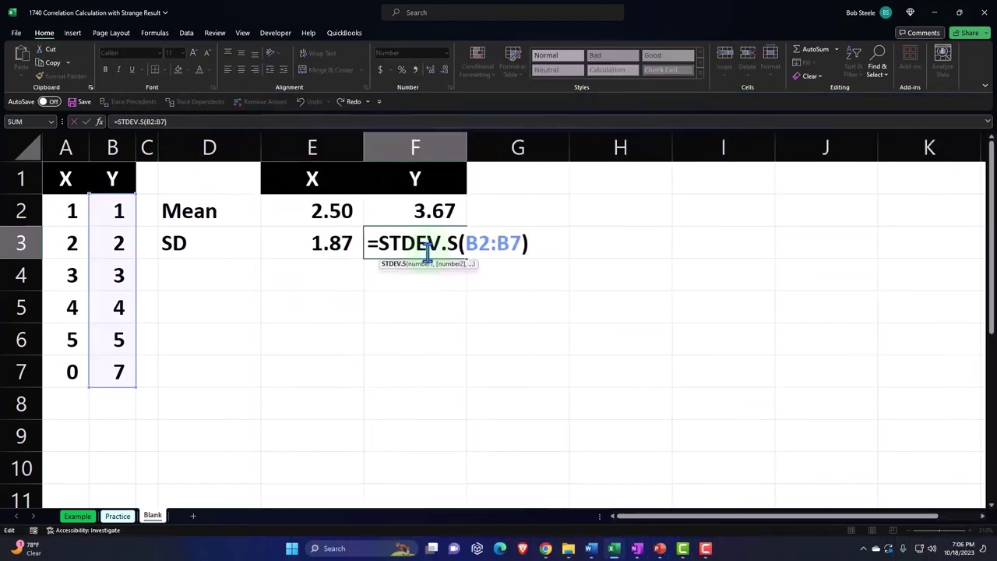
key("Return")
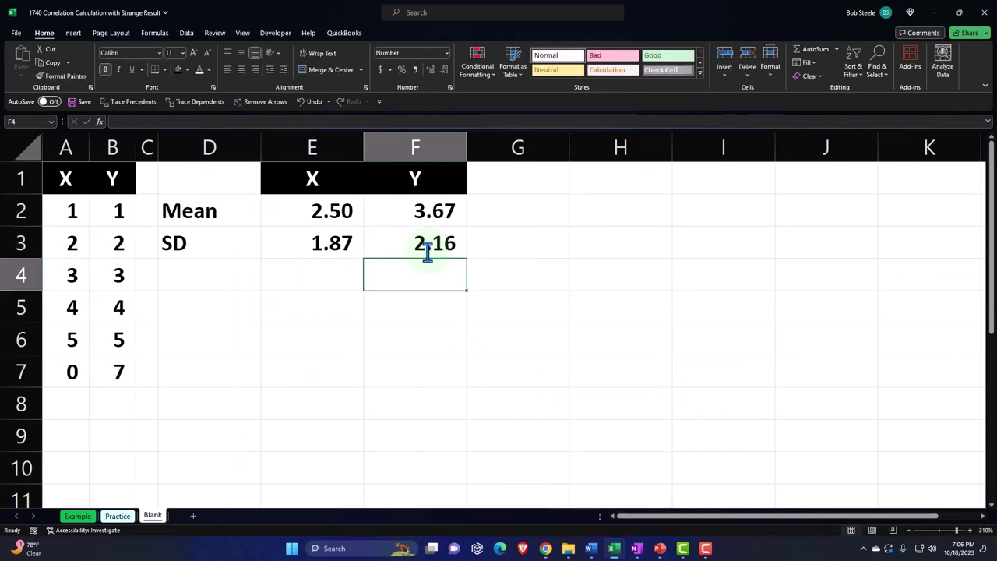
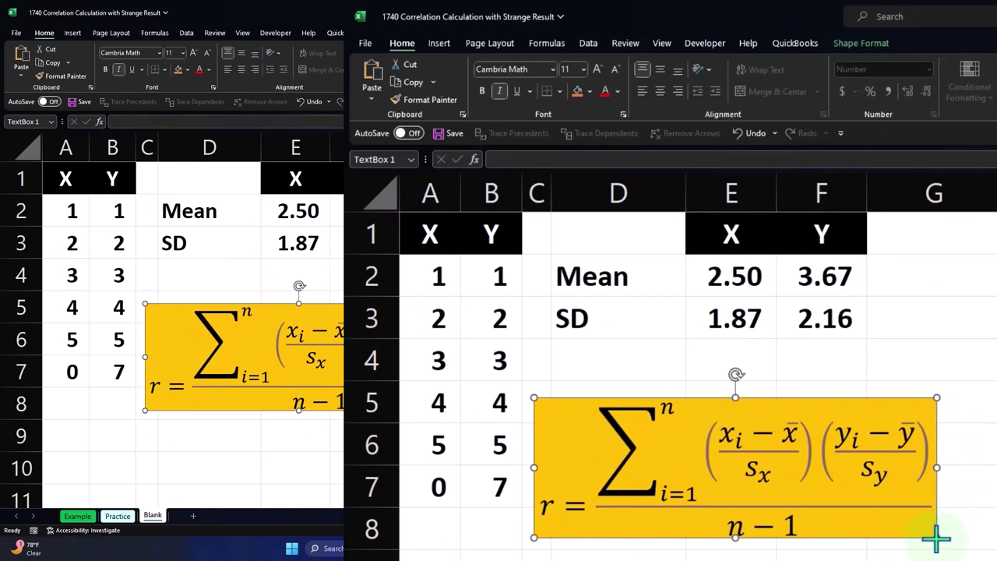
Narrow the correlation formula text box to about the end of column F and reduce its font size so the equation fits
left_click_drag(935, 536, 849, 505)
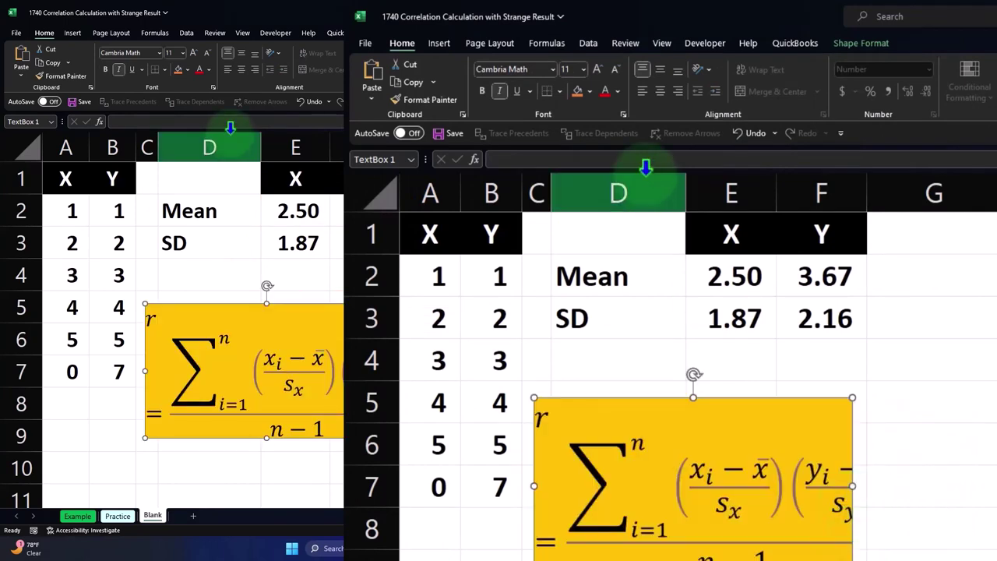
left_click(614, 67)
left_click(615, 67)
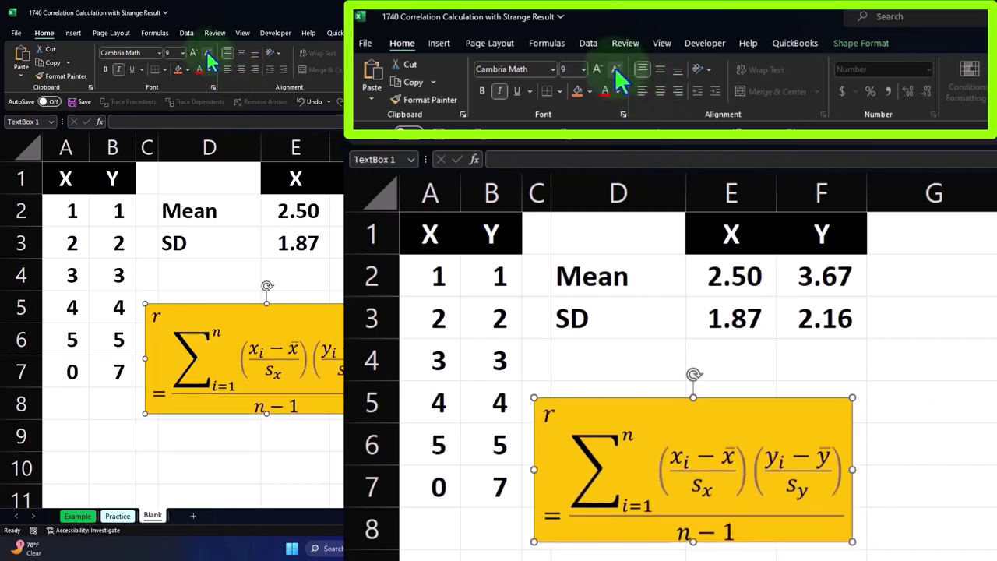
key("Escape")
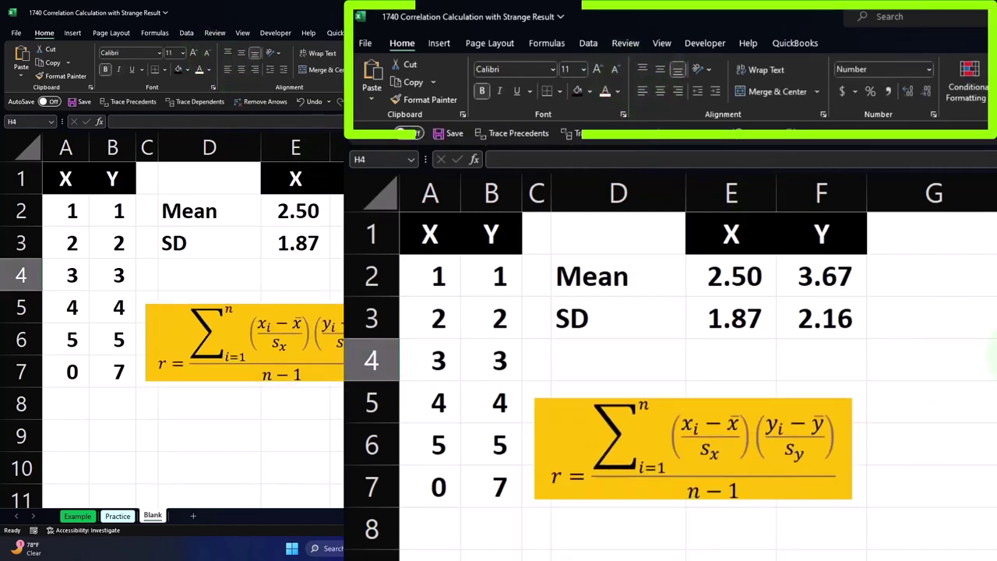
Narrow column G into a spacer beside the statistics table
left_click(930, 317)
left_click_drag(991, 189, 886, 191)
Enter the header X in H1
left_click(941, 222)
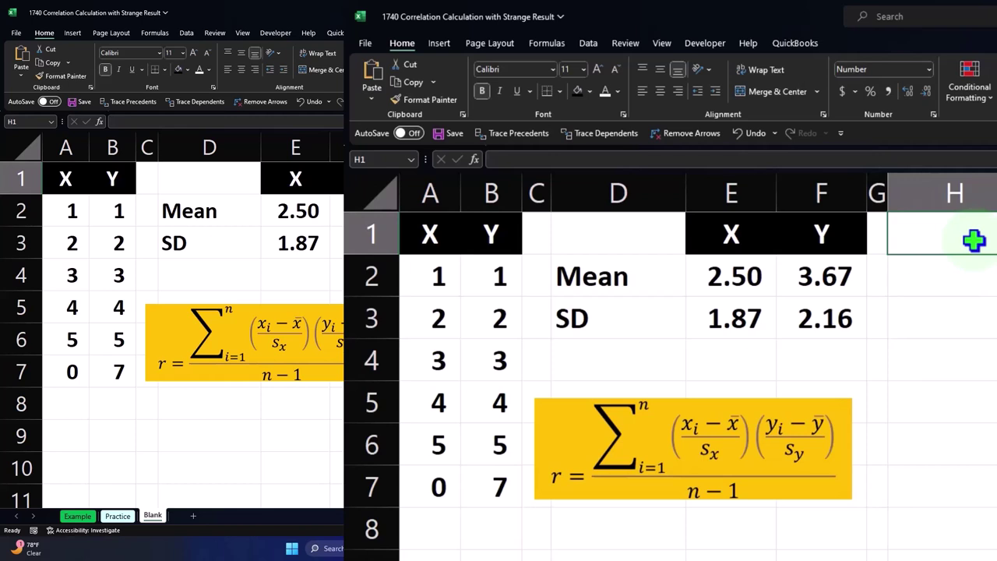
type("X")
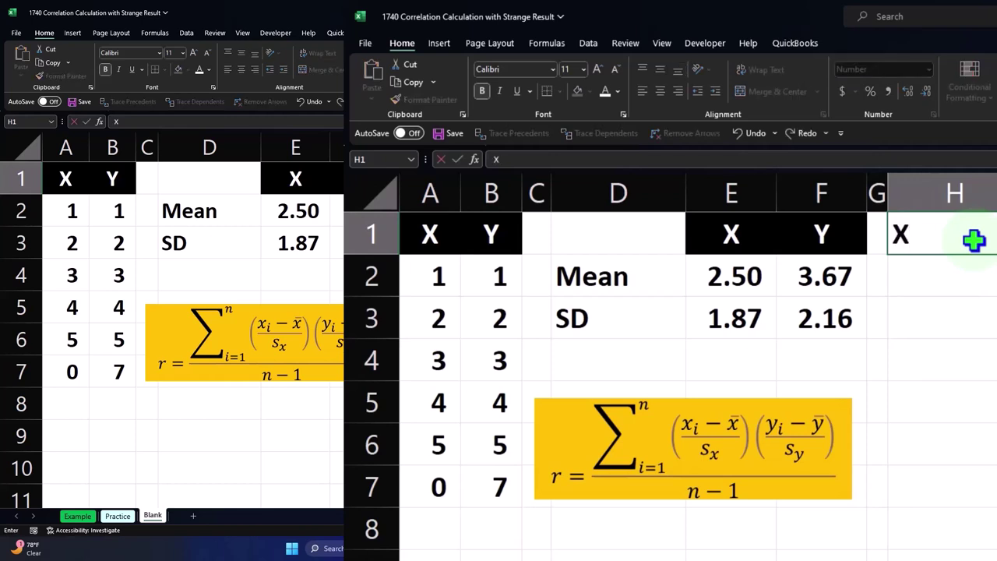
key("Return")
key("Return")
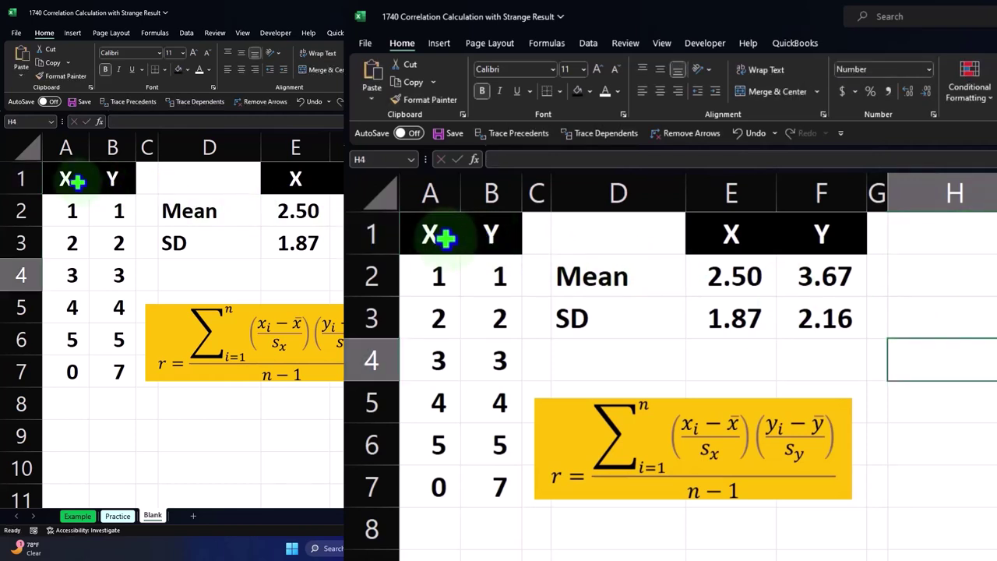
Copy the X and Y data with headers from A1:B7 and paste it starting at H1
left_click_drag(452, 233, 479, 469)
key("ctrl+c")
left_click(972, 235)
key("ctrl+v")
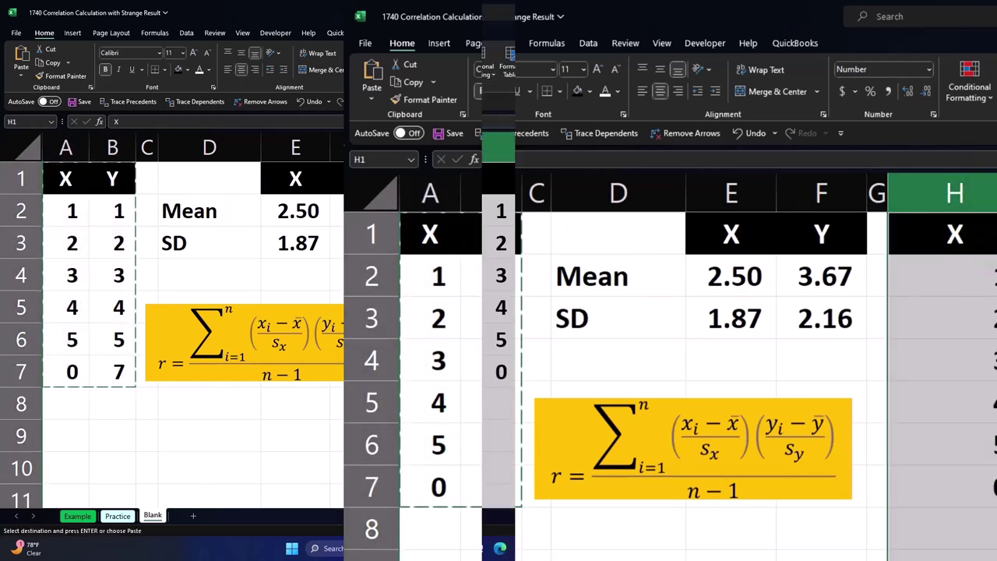
Insert a new column I between the copied X and Y data and head it "Z x" in I1
left_click(545, 147)
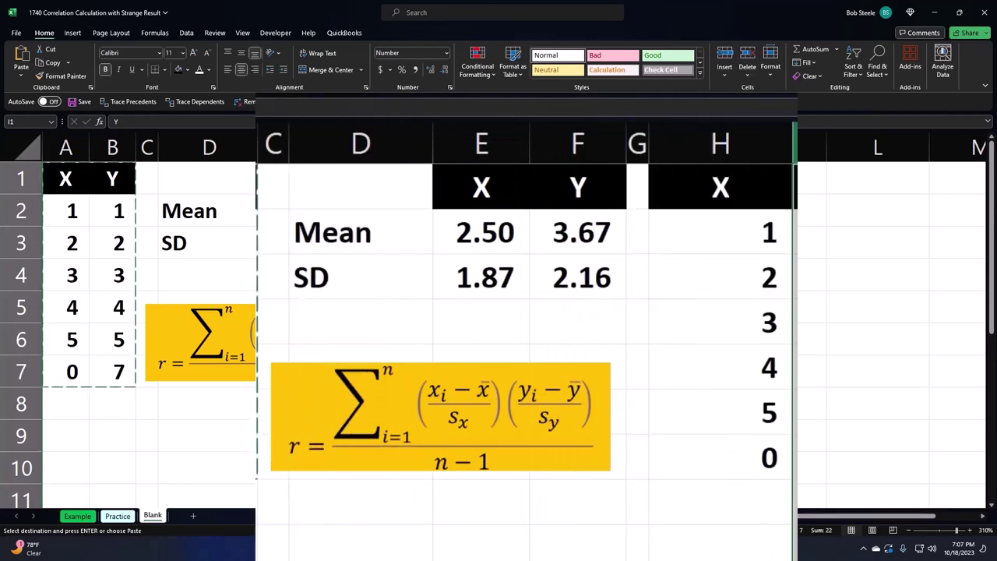
right_click(562, 218)
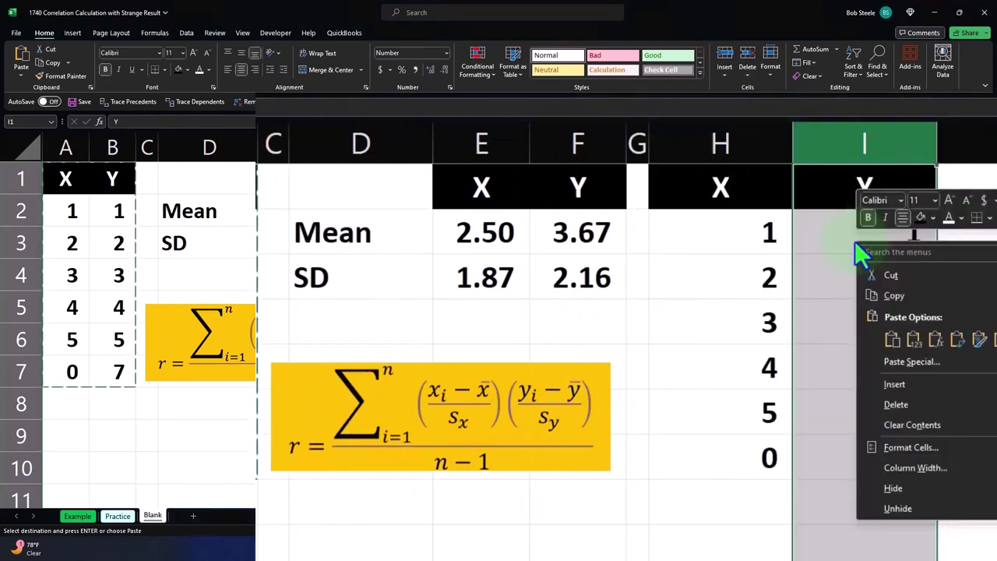
left_click(894, 383)
left_click(835, 188)
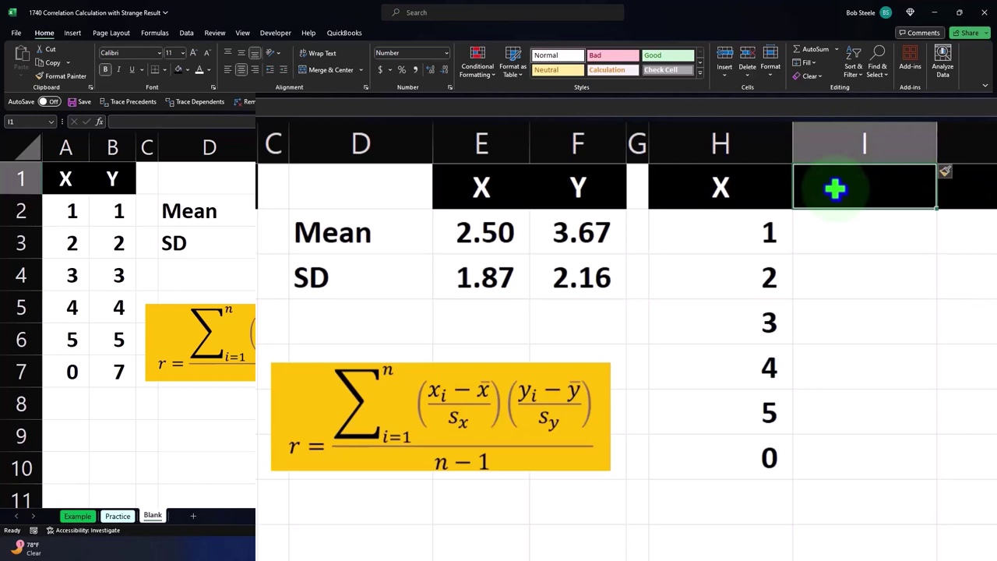
type("Z x")
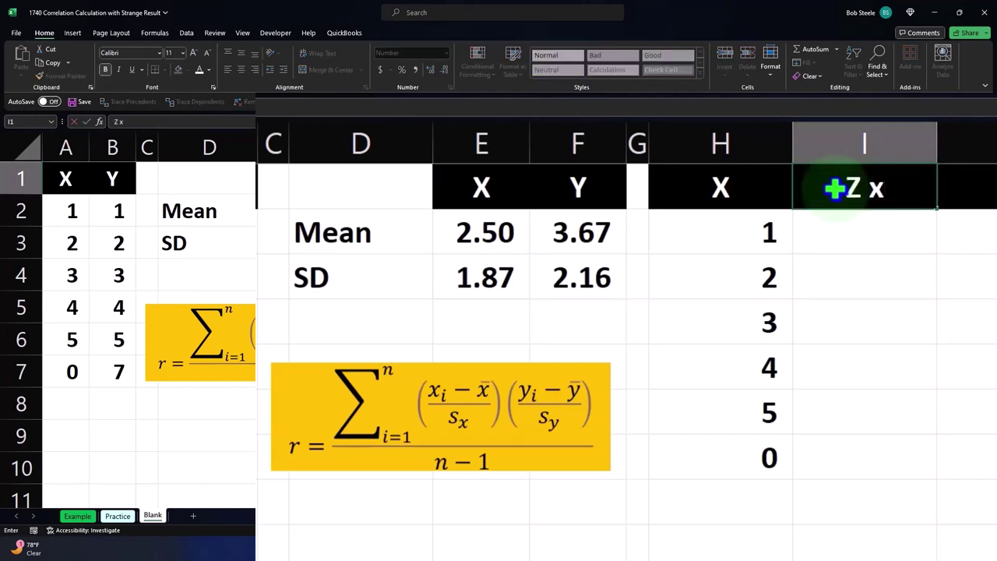
key("Return")
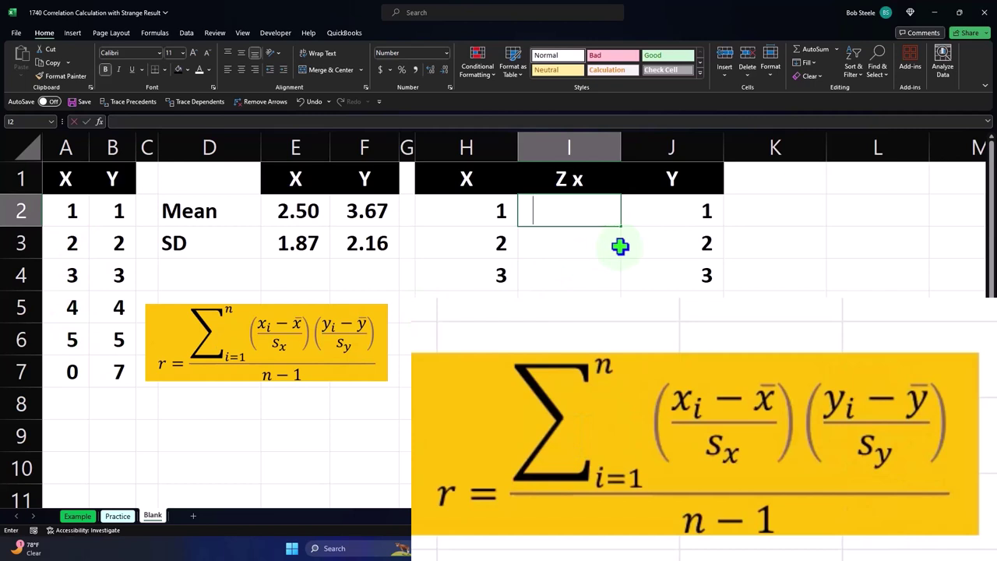
Enter the Z-score formula =(H2-$E$2)/$E$3 in I2, with absolute references to the X mean and standard deviation
type("=")
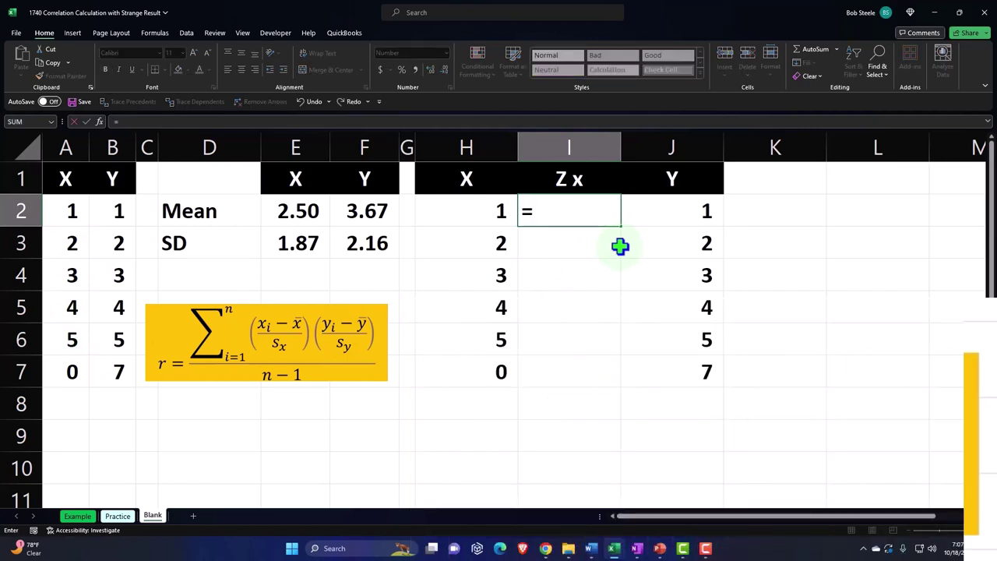
type("(")
key("Left")
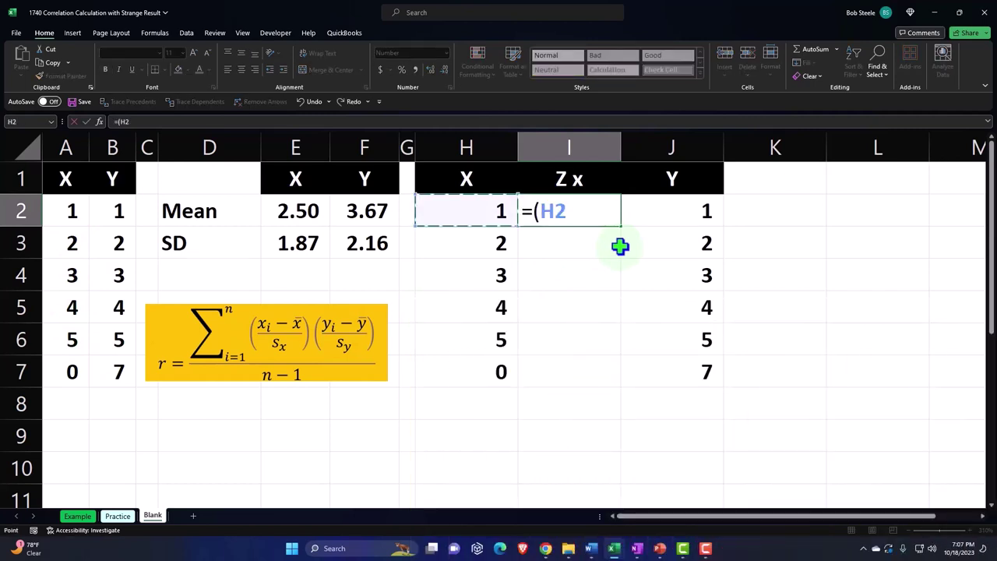
type("-")
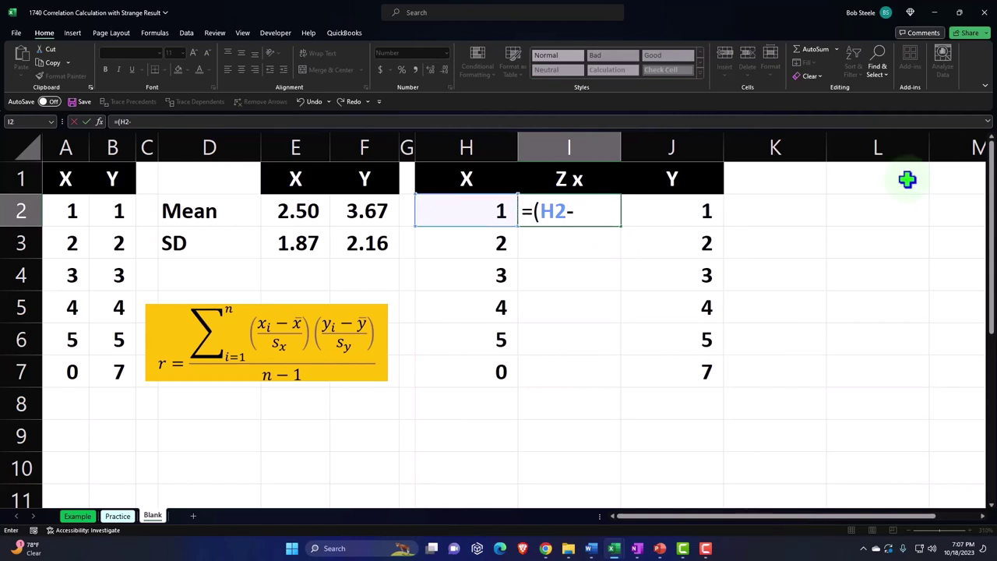
key("Left")
key("Left")
key("Left")
key("Left")
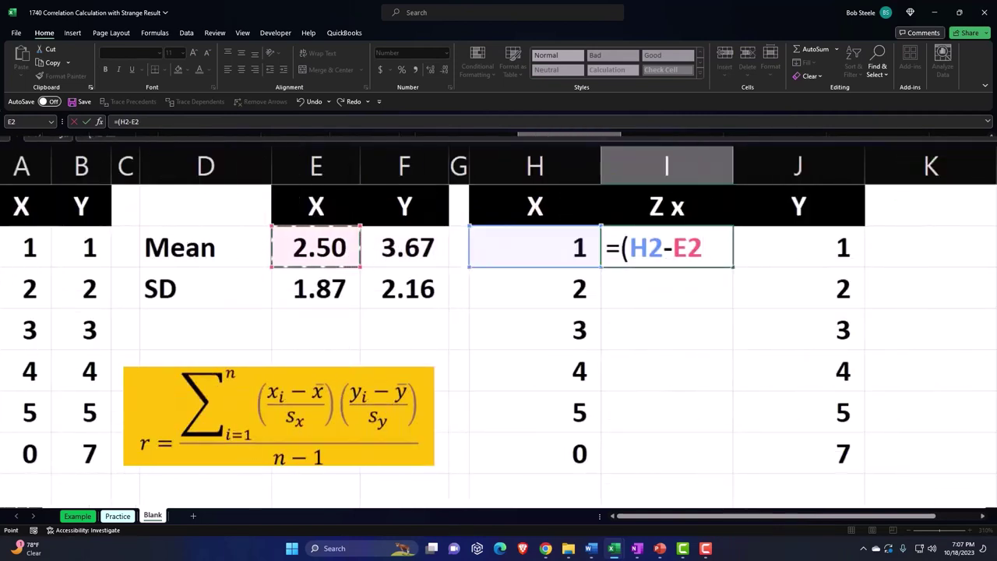
key("F4")
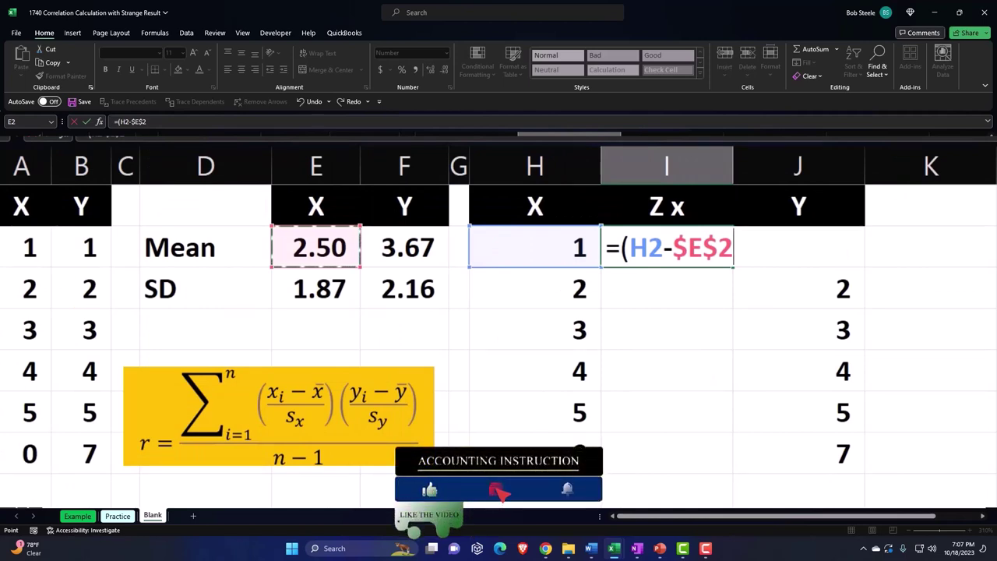
type(")")
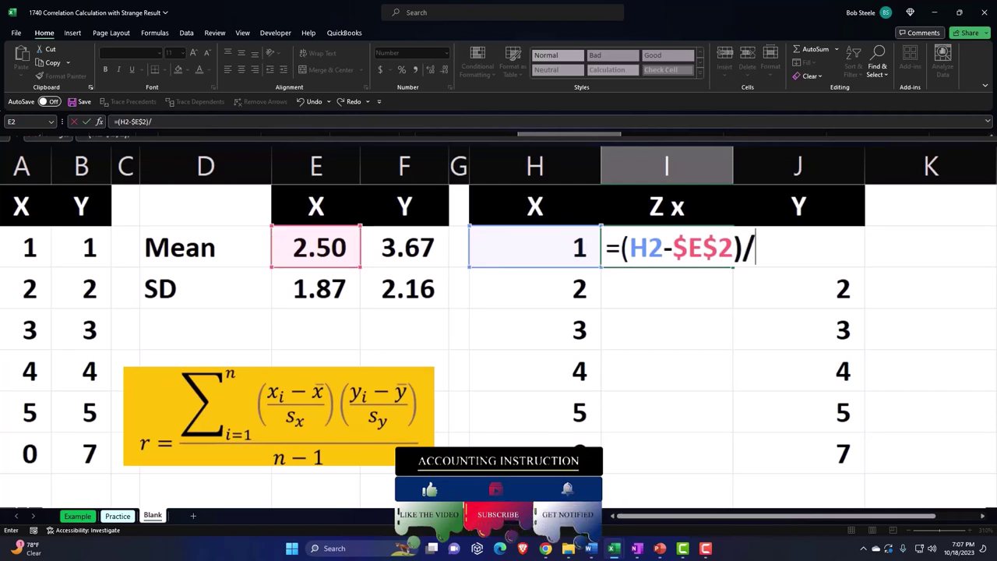
type("/")
key("Left")
key("Left")
key("Left")
key("Left")
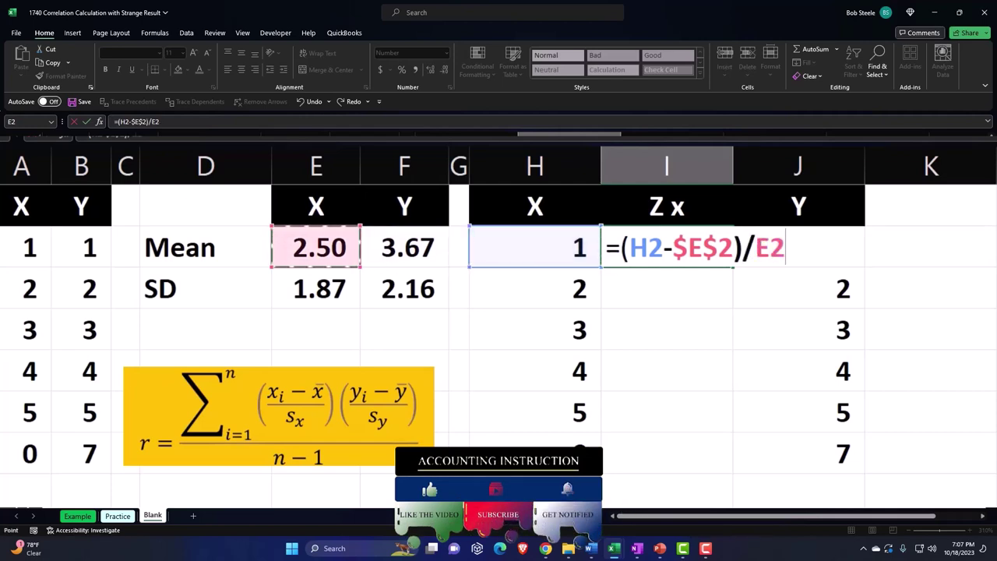
key("Down")
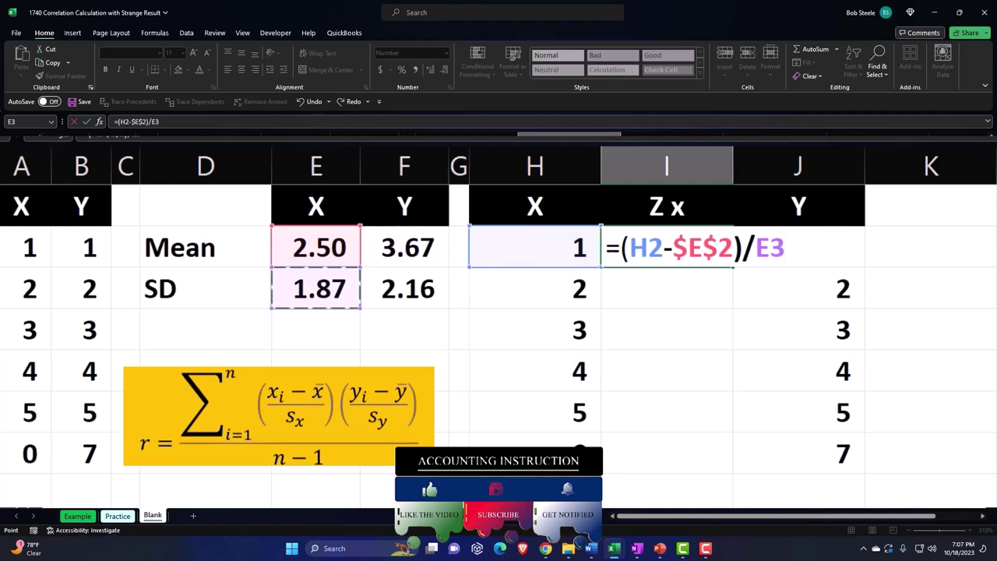
key("F4")
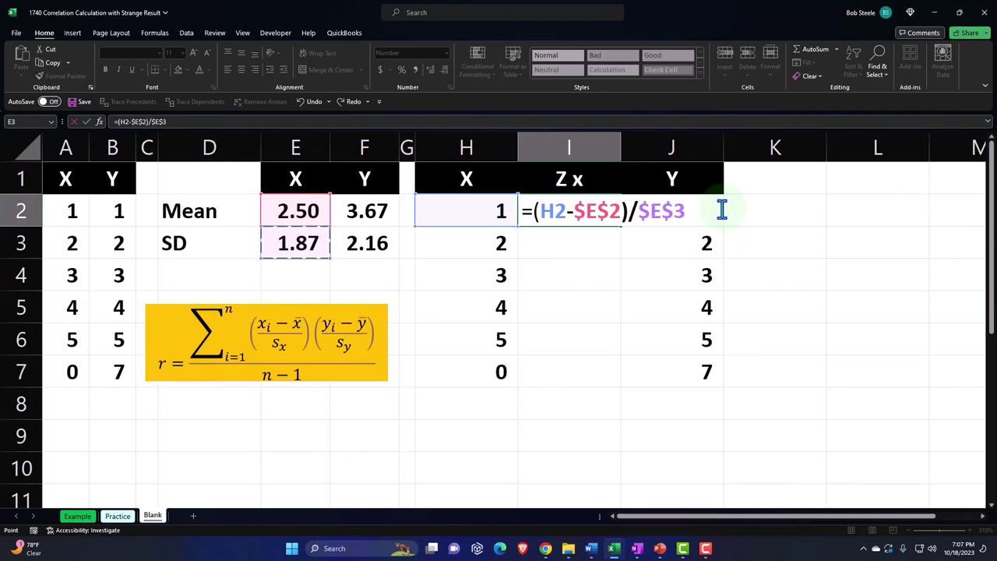
key("Return")
Format the Z x result in I2 with two decimal places and fill its formula down to I7
key("Up")
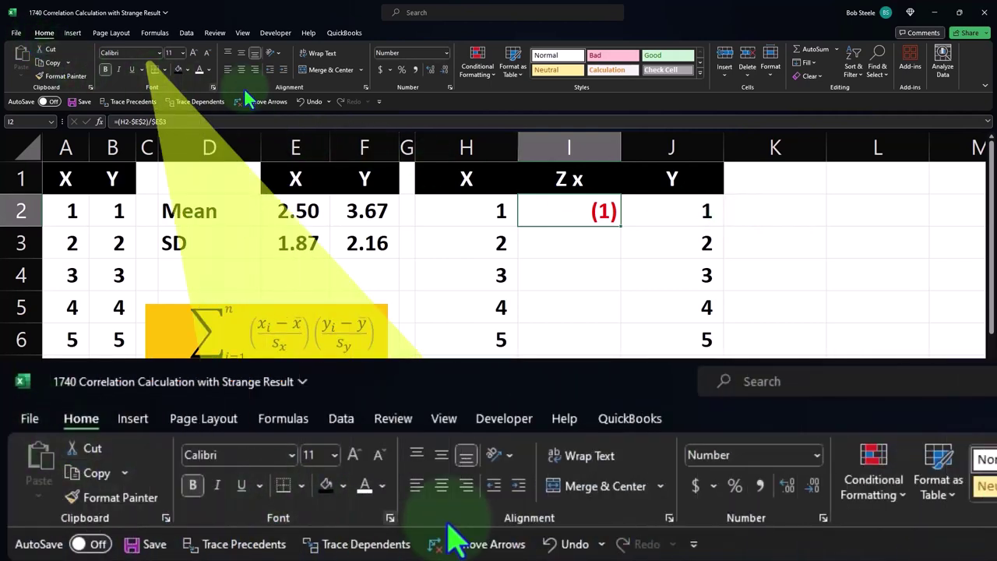
left_click(430, 71)
left_click(429, 70)
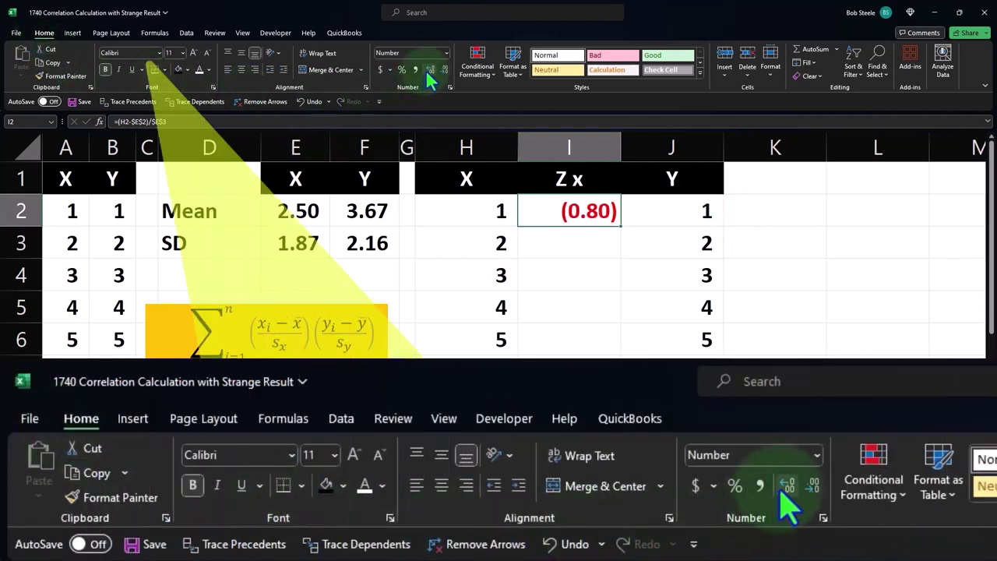
double_click(623, 226)
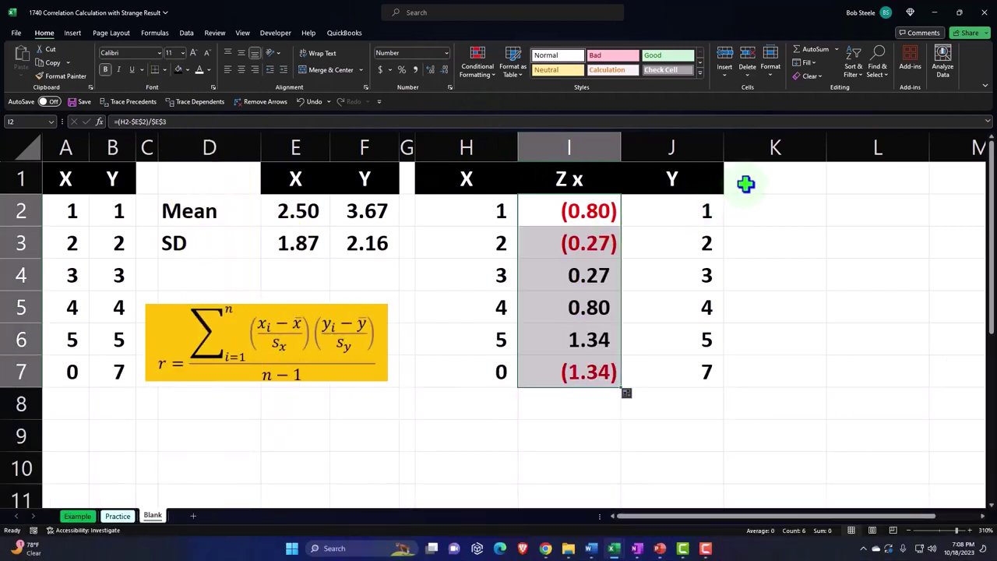
Head column K "Zy" in K1 and copy the header formatting from J1 onto it
left_click(746, 184)
type("Y")
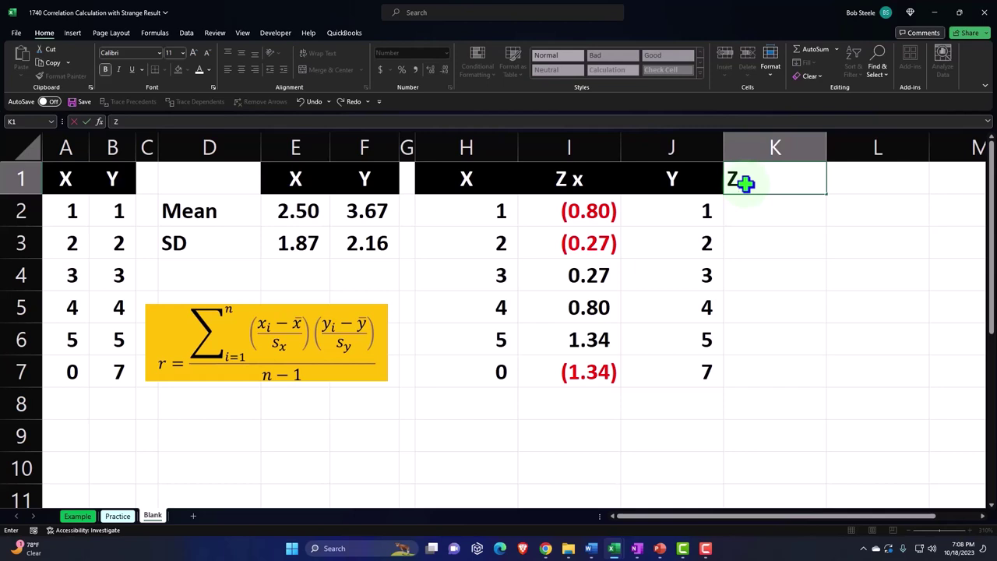
key("Return")
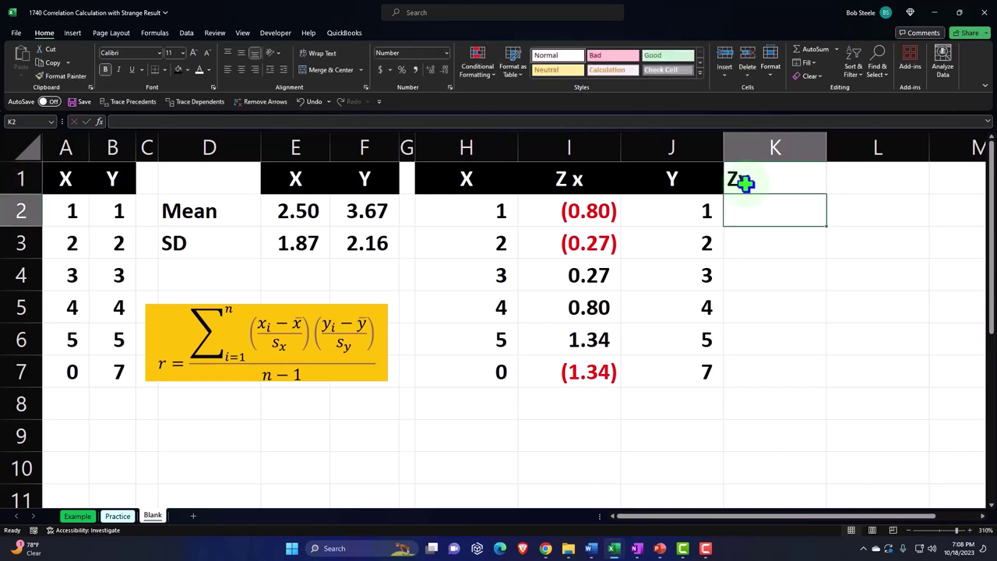
left_click(703, 187)
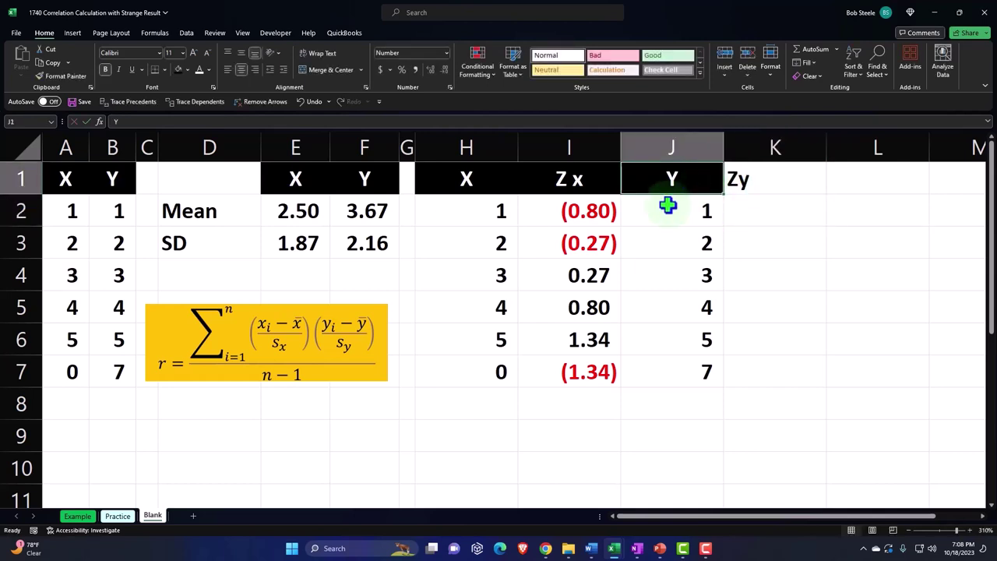
left_click(67, 78)
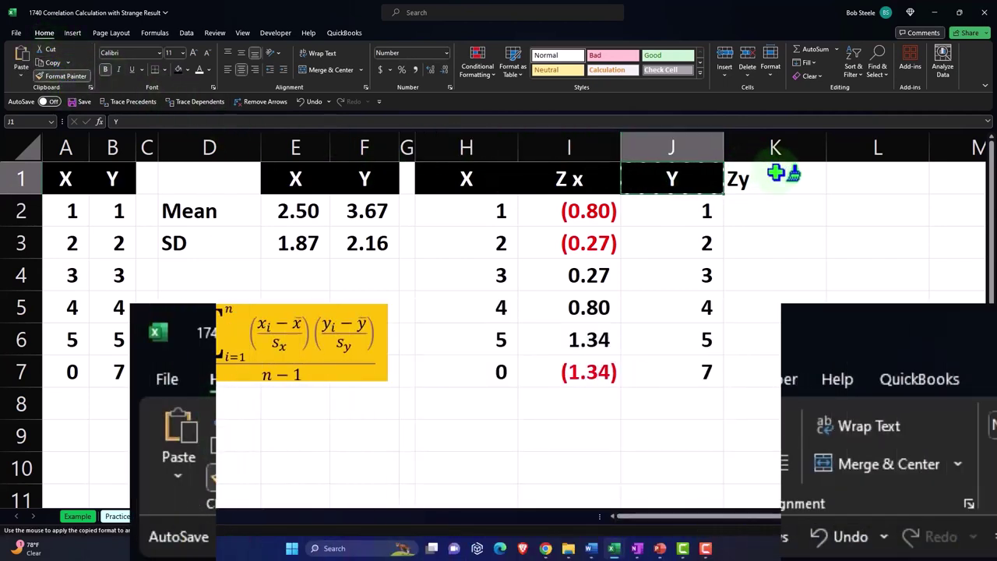
left_click(774, 173)
Enter the Z-score formula =(J2-$F$2)/$F$3 in K2, with absolute references to the Y mean and standard deviation
key("Down")
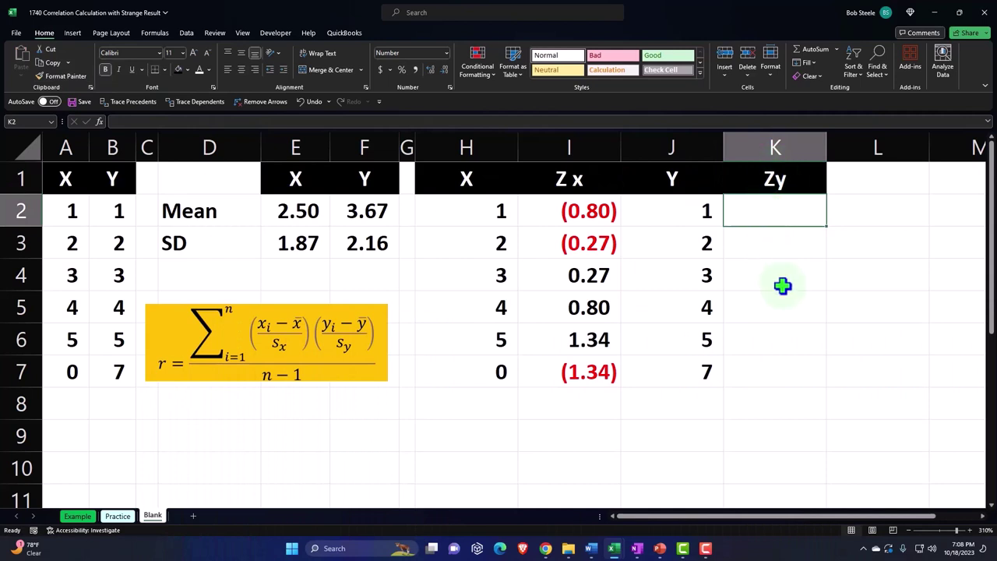
type("=(")
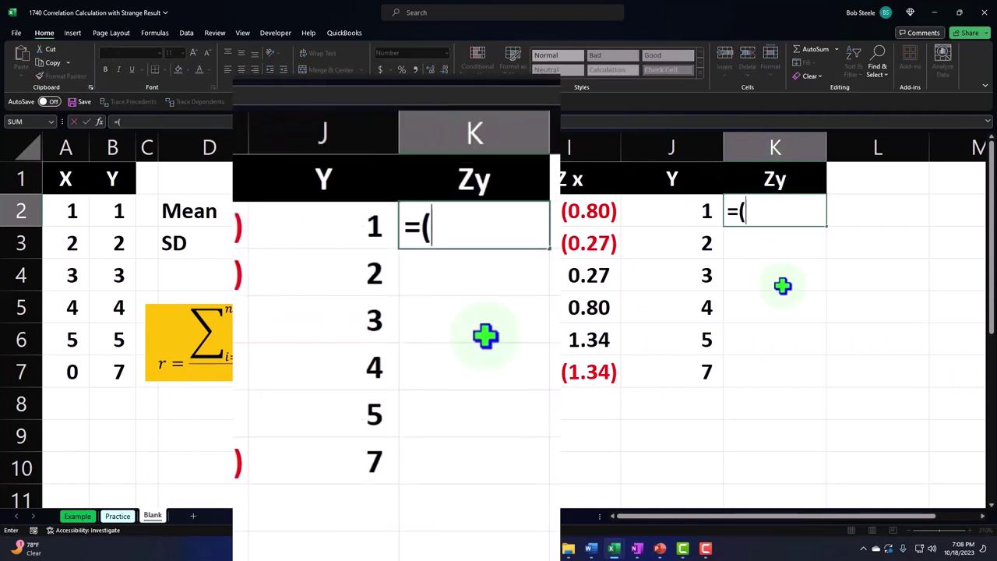
key("Left")
type("-")
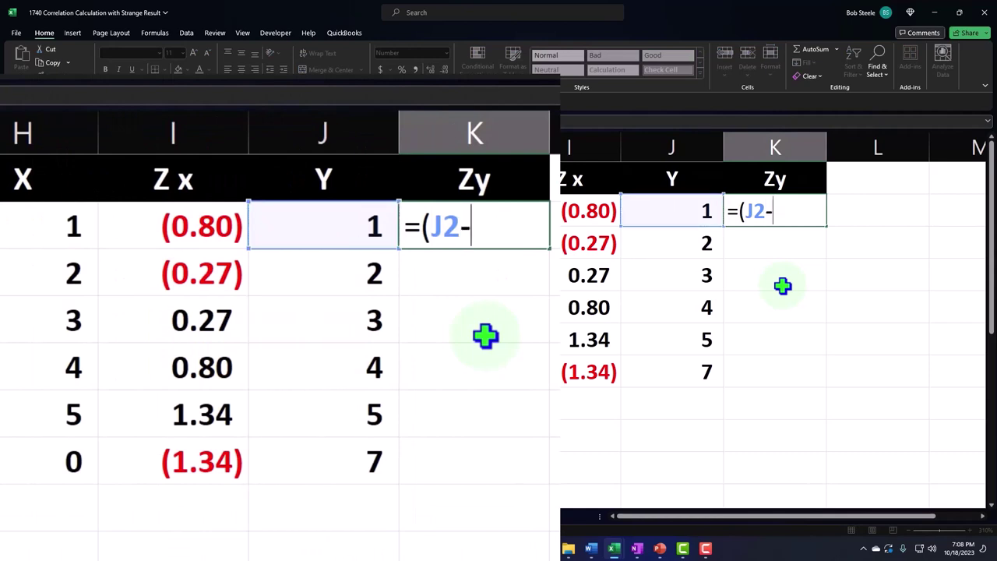
key("Left")
key("Left")
key("Left")
key("Left")
key("Left")
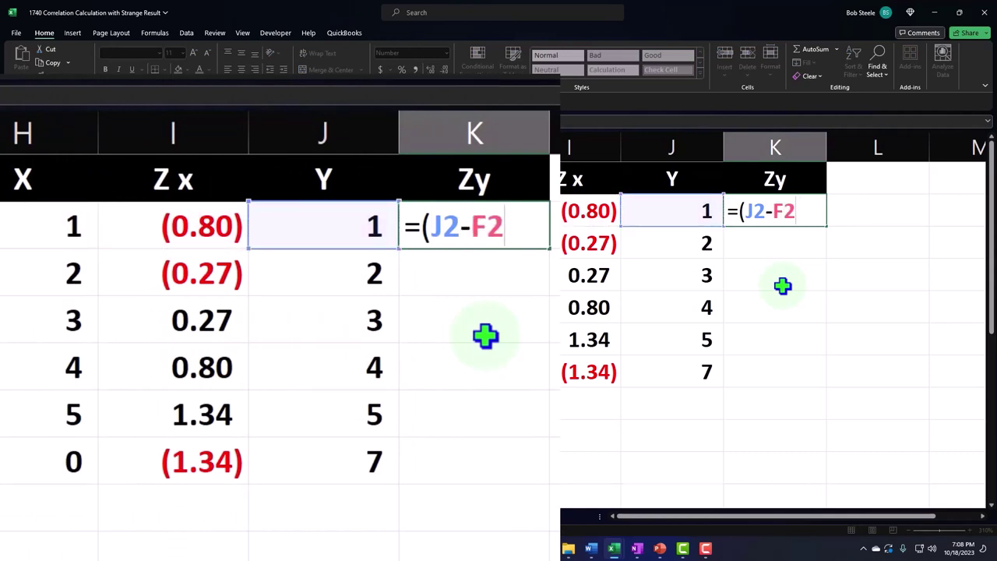
key("F4")
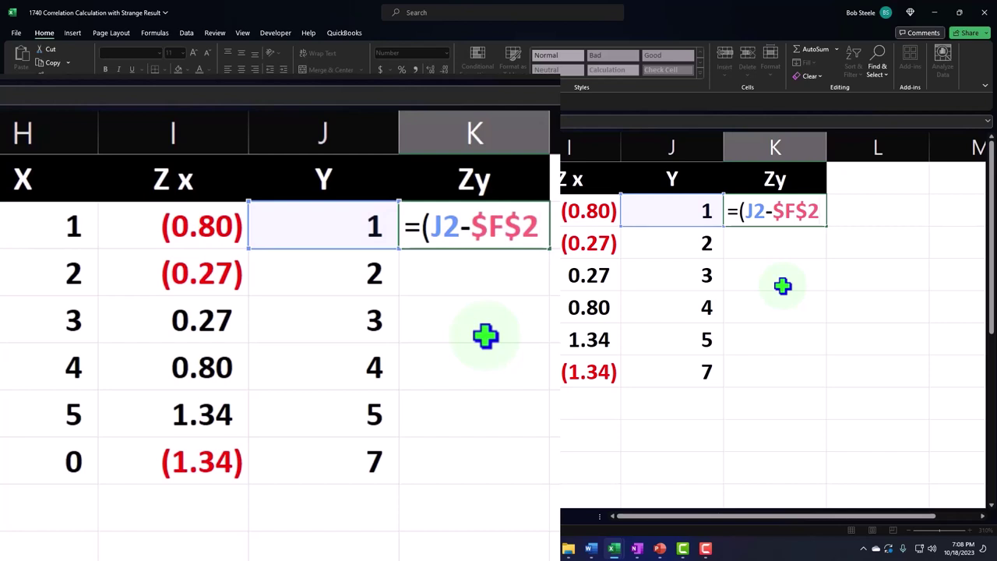
type(")/")
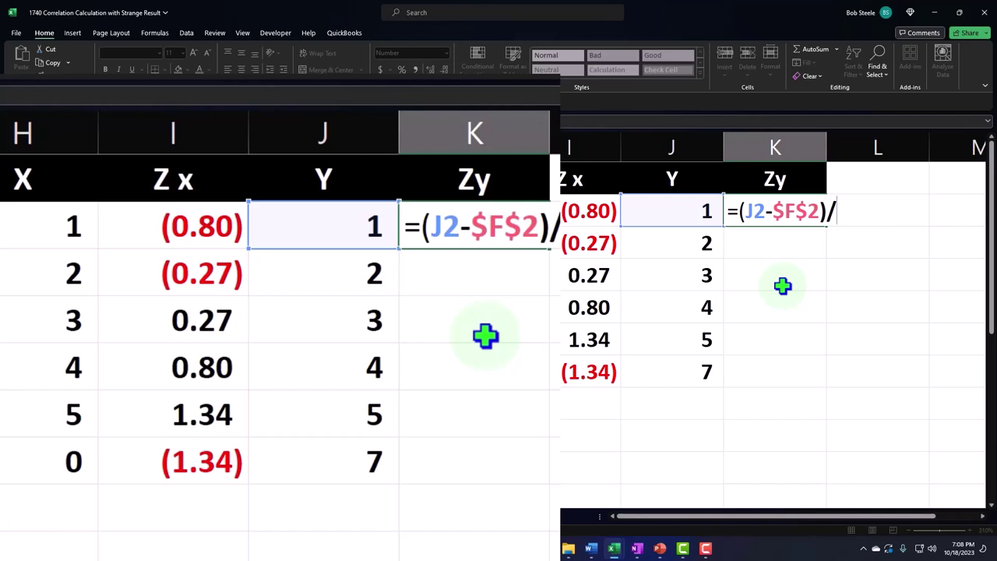
key("Left")
key("Left")
key("Left")
key("Left")
key("Left")
key("Down")
key("F4")
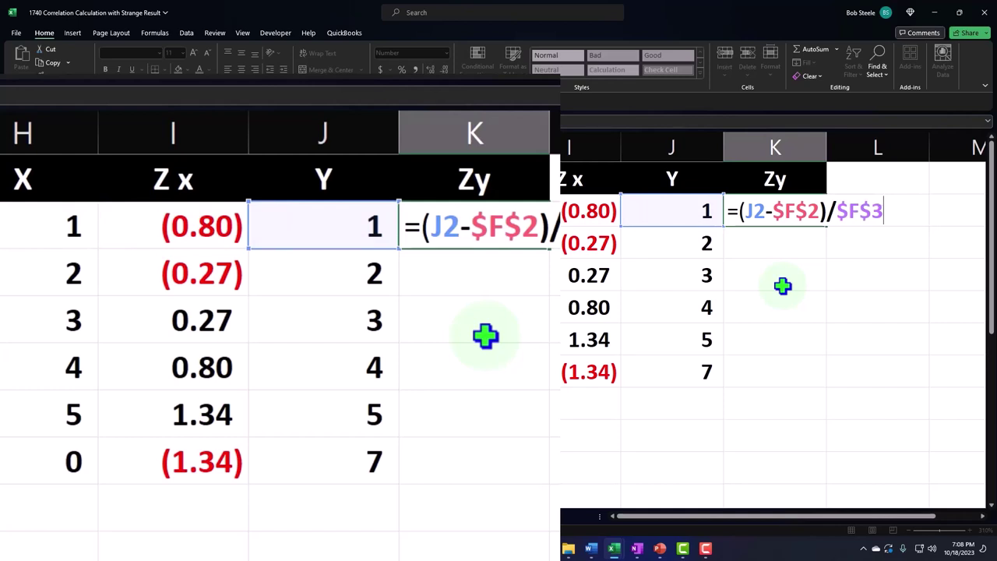
key("Return")
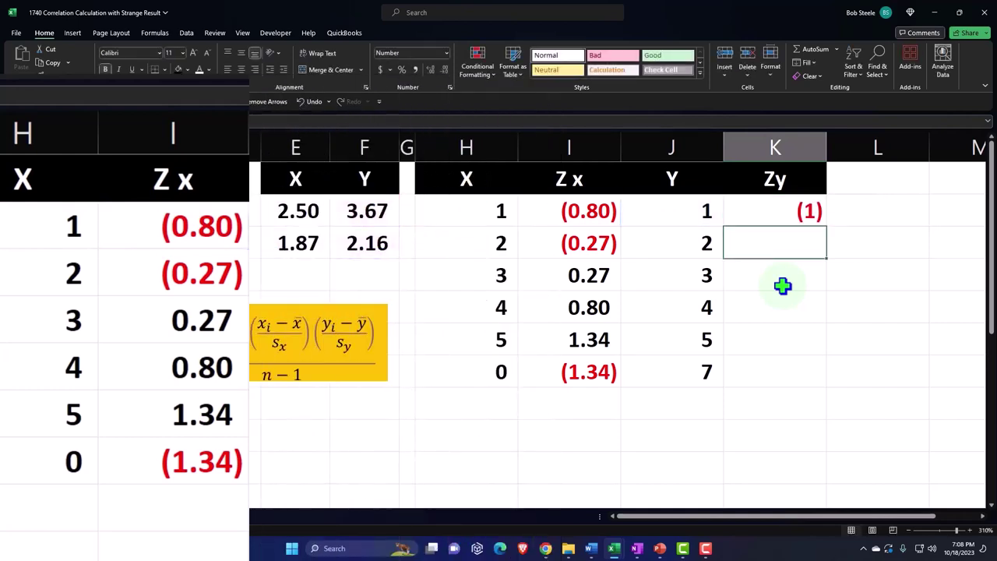
Format the Zy result in K2 with two decimal places and fill its formula down to K7
left_click(769, 207)
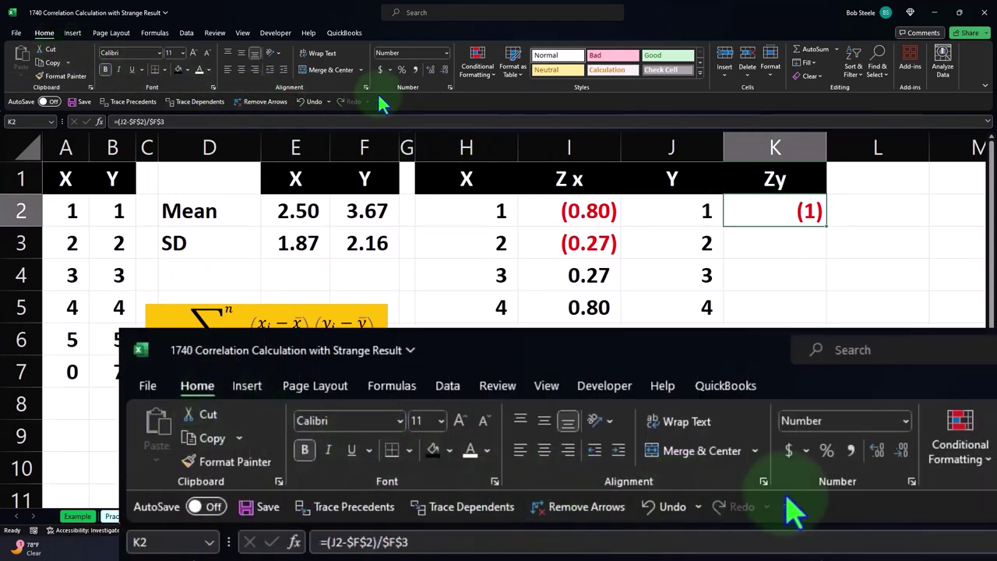
left_click(429, 70)
left_click(429, 70)
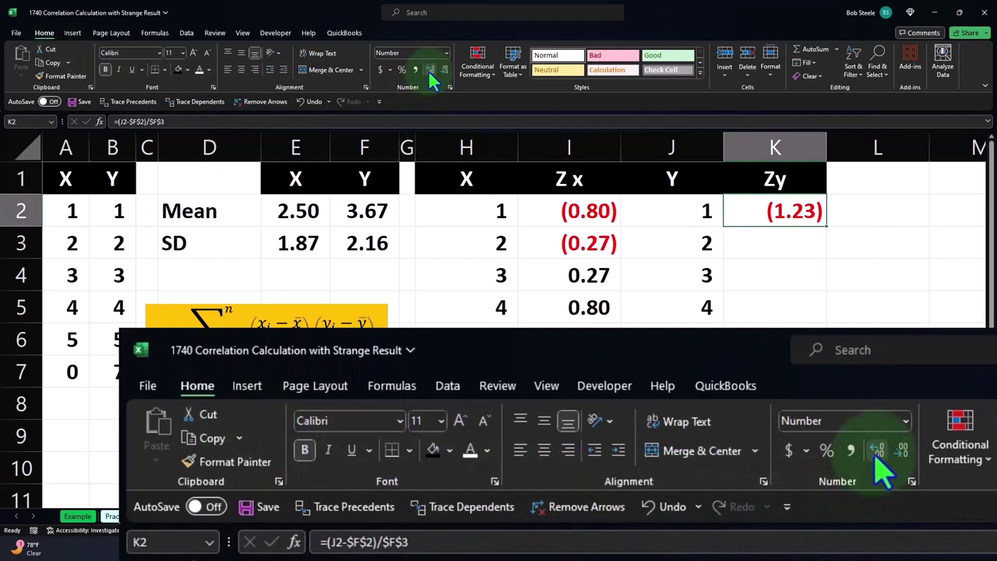
double_click(827, 228)
Enter the header "Zx*Zy" in L1 and copy the header formatting from K1 onto it
left_click(862, 183)
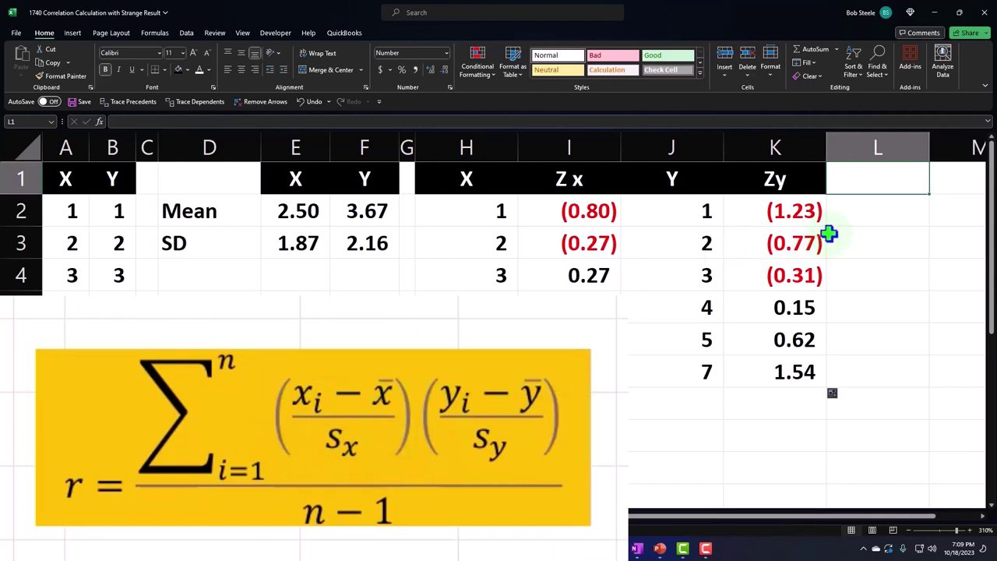
type("ZX")
key("BackSpace")
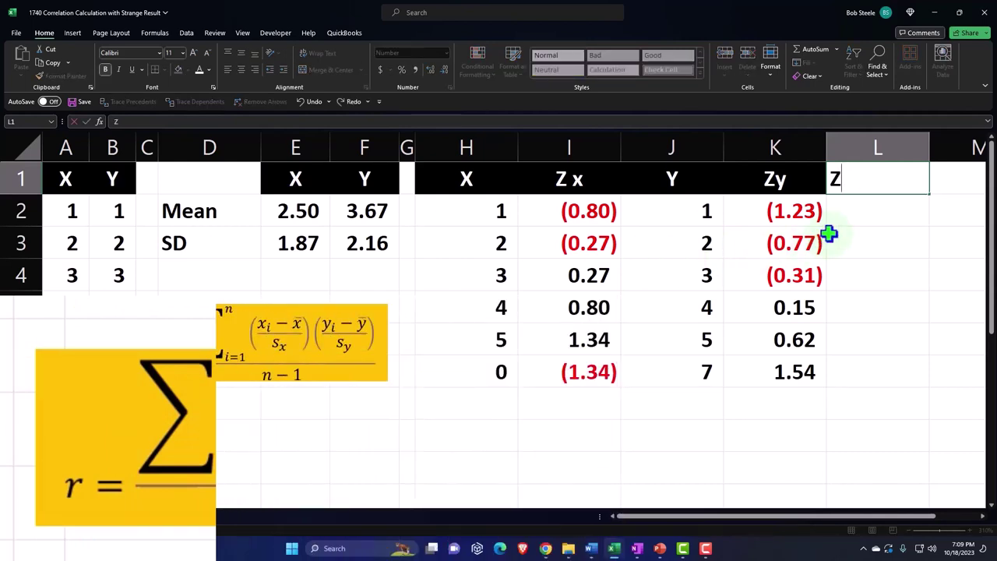
type("x*Z")
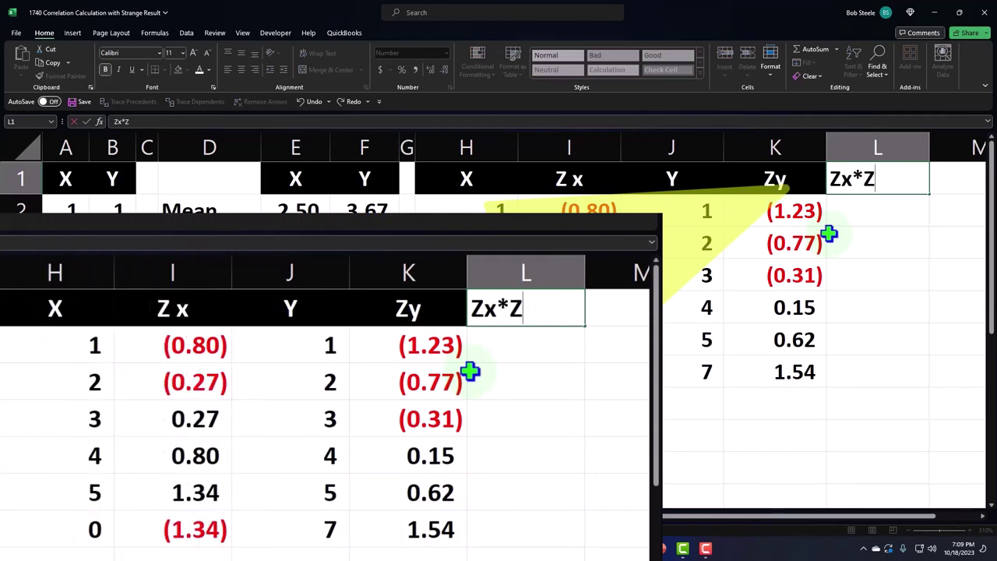
type("Xy")
key("Return")
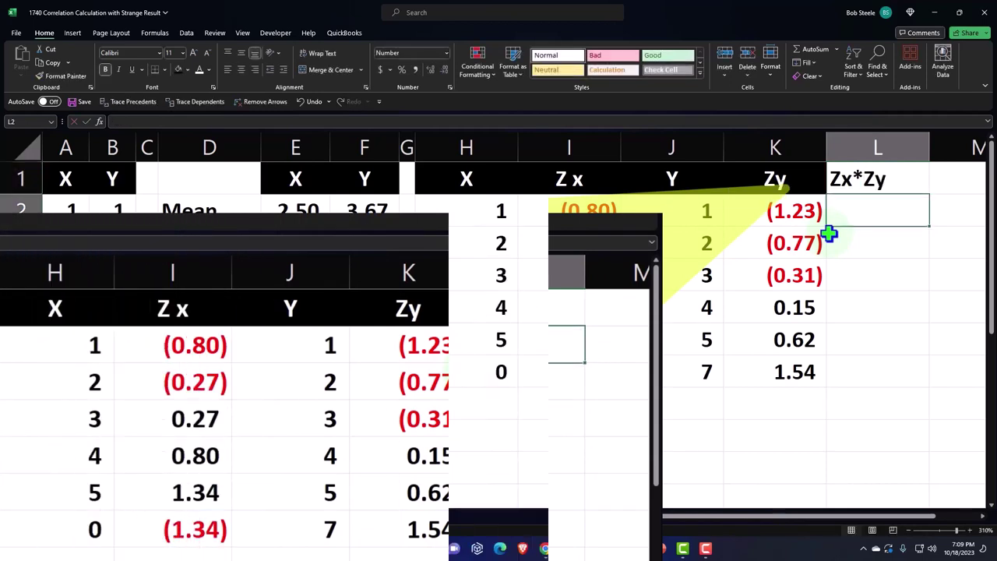
left_click(761, 179)
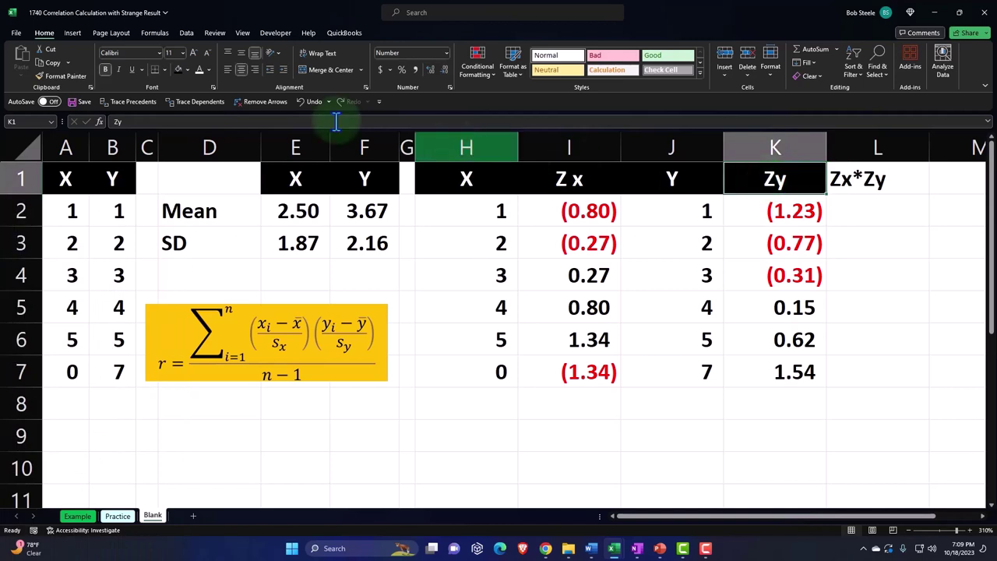
left_click(65, 75)
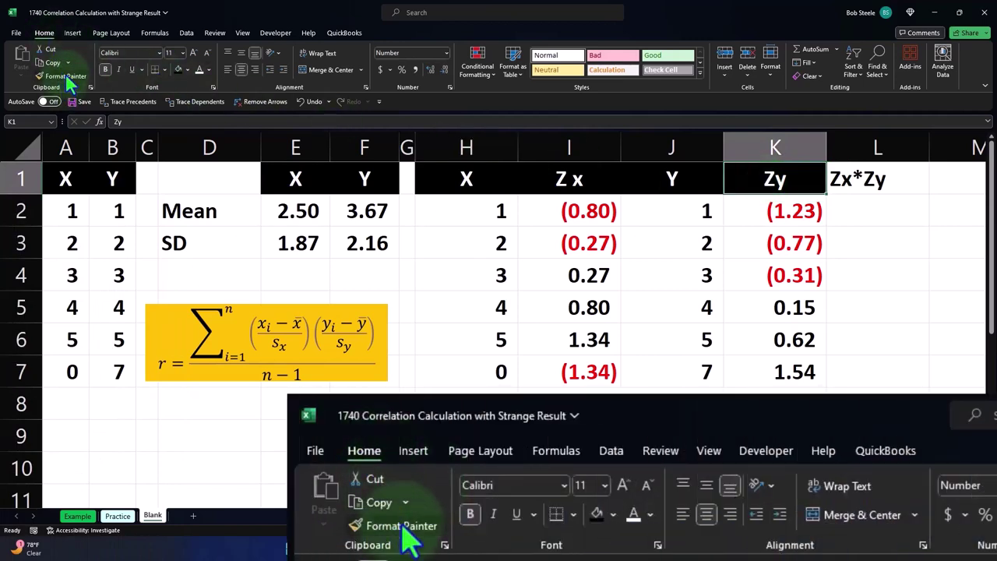
left_click(860, 181)
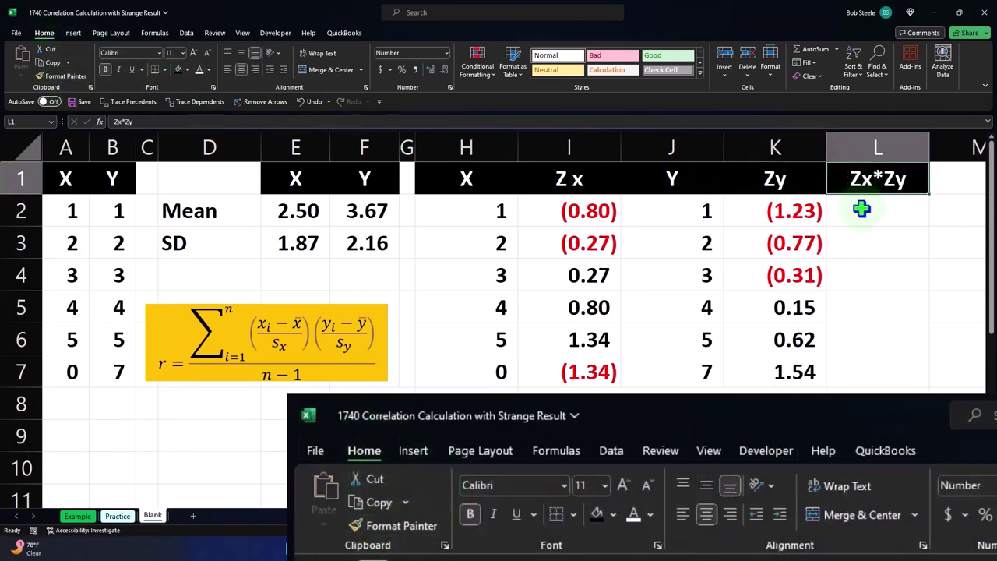
Enter the formula =I2*K2 in L2 to multiply the first pair of Z-scores
left_click(860, 209)
type("=")
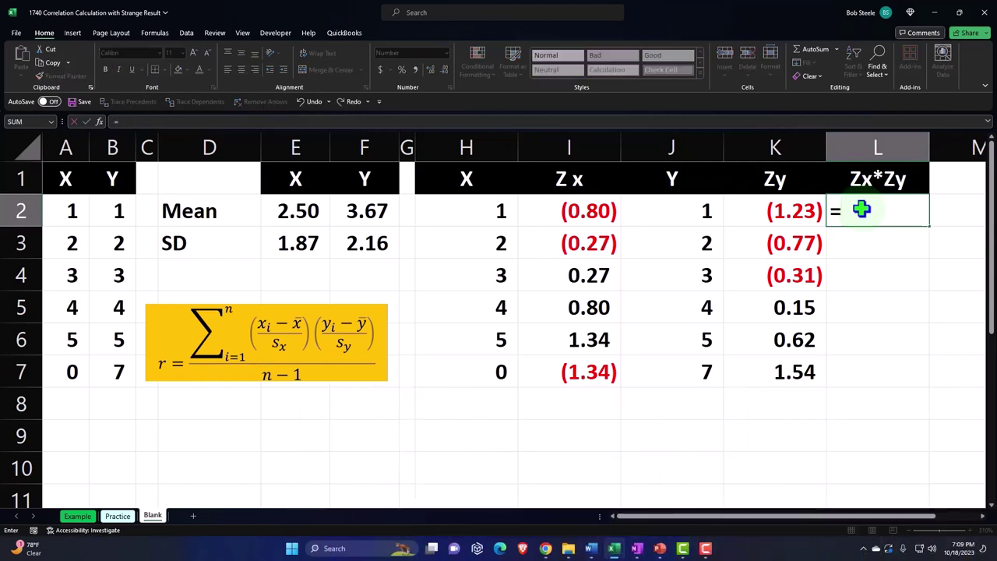
key("Left")
key("Left")
key("Left")
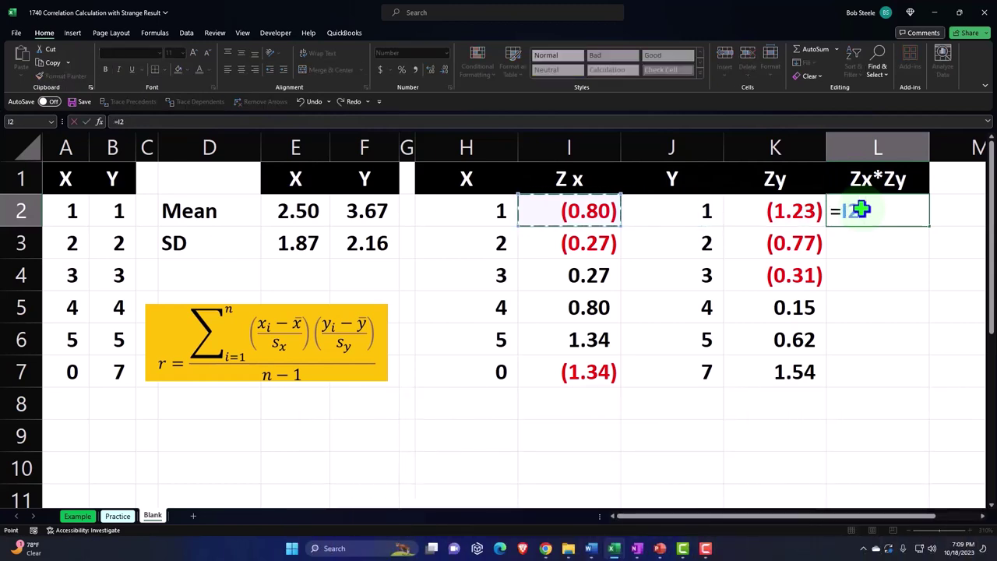
type("*")
key("Left")
key("Return")
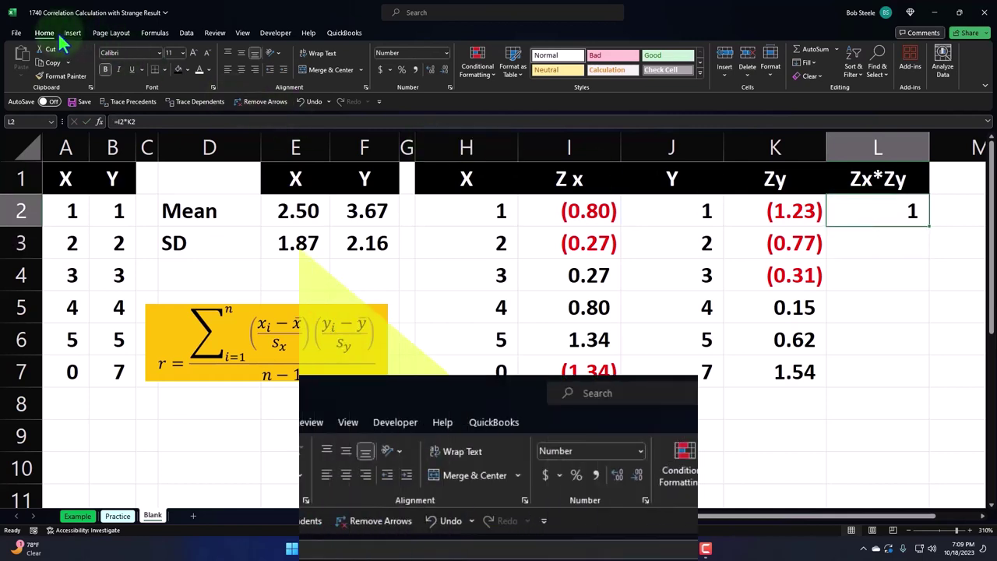
Format the Zx*Zy result in L2 with two decimal places and fill its formula down to L7
left_click(429, 69)
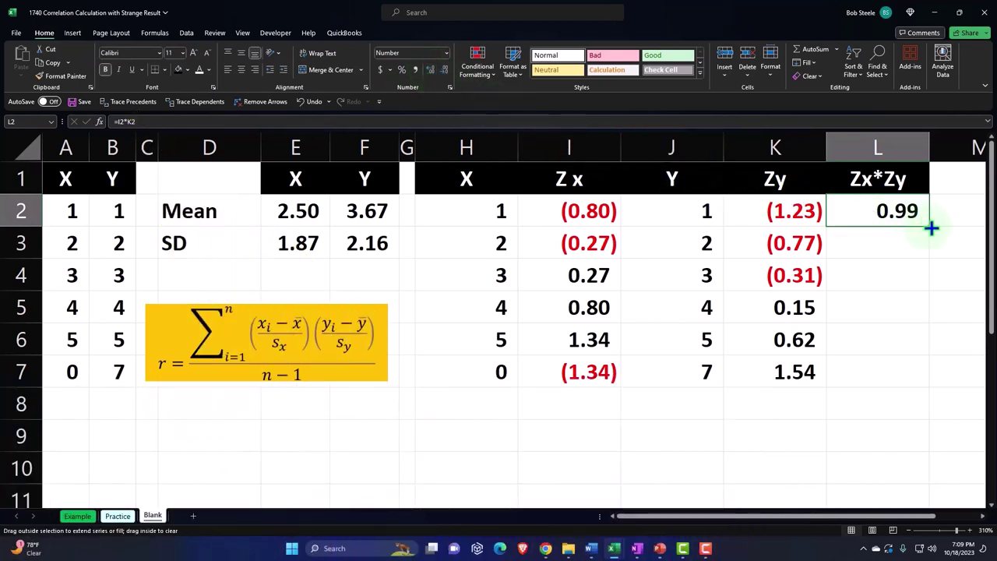
double_click(932, 227)
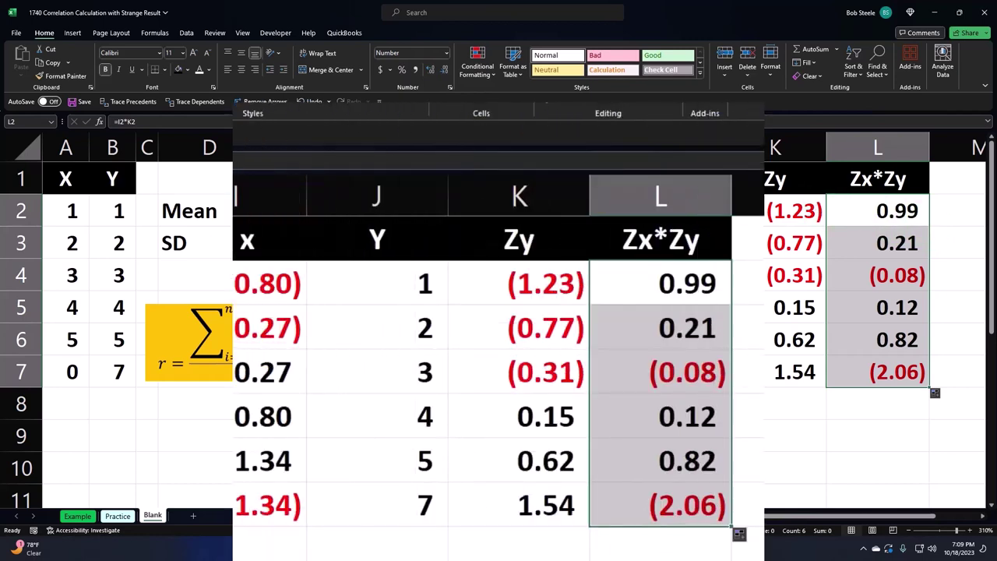
Narrow columns H through L to one equal, tighter width and shrink column M to a thin spacer
left_click(113, 195)
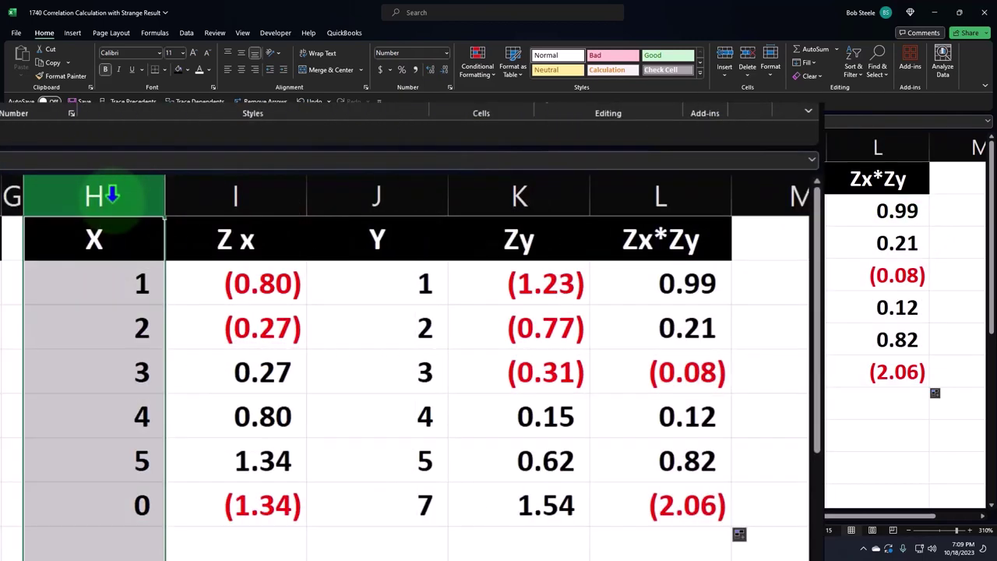
left_click_drag(112, 196, 626, 199)
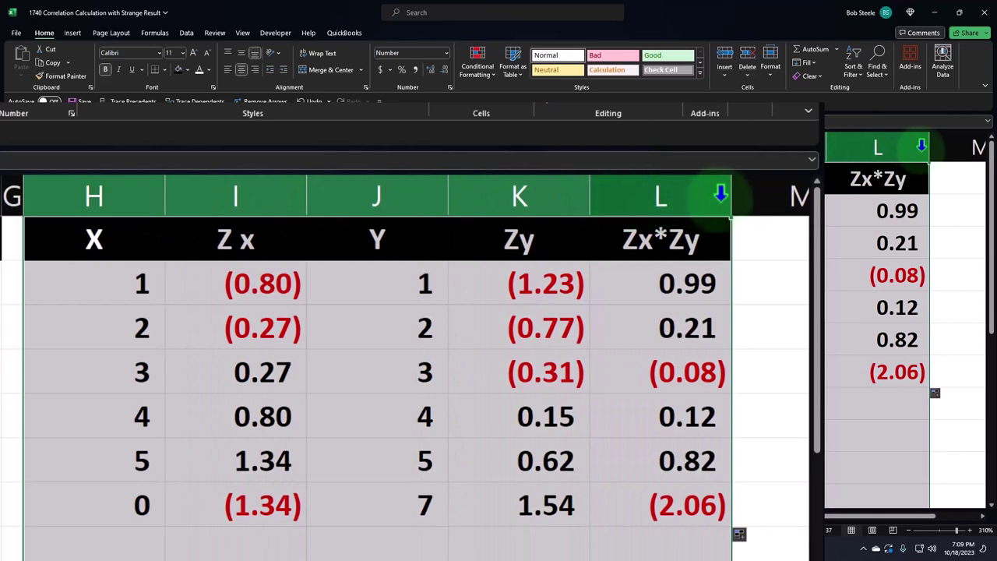
left_click_drag(731, 196, 592, 189)
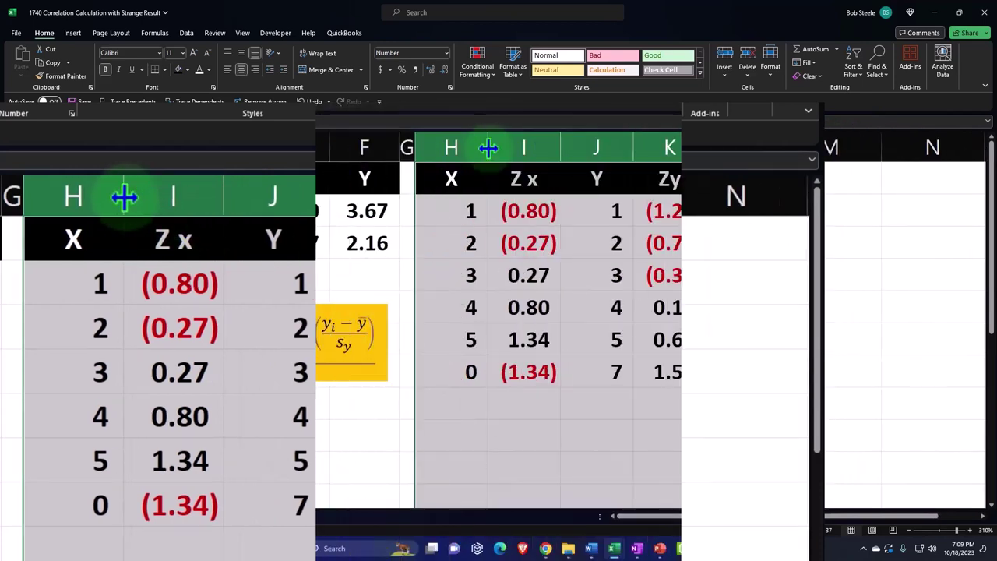
left_click(522, 211)
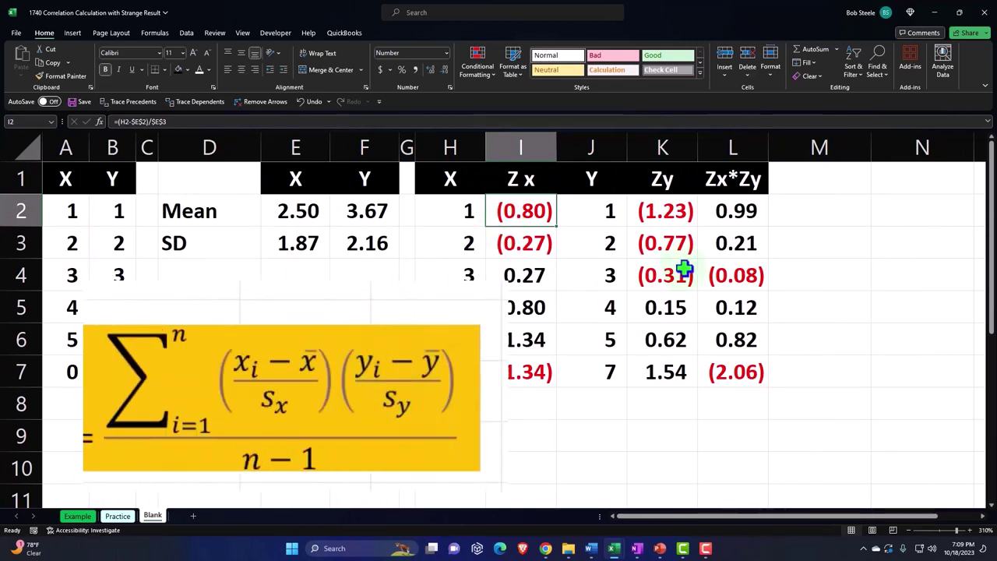
left_click_drag(725, 214, 726, 360)
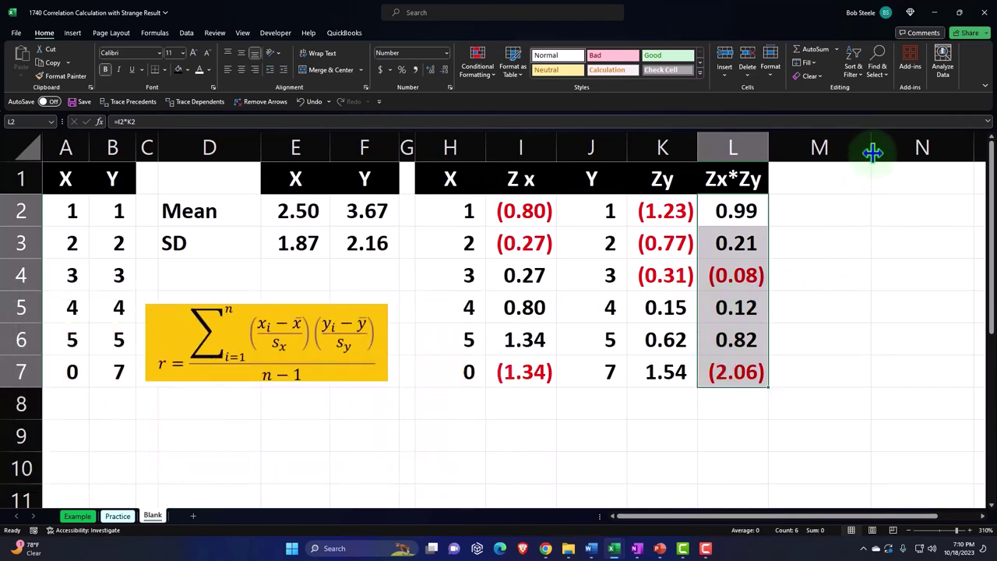
left_click_drag(872, 153, 788, 151)
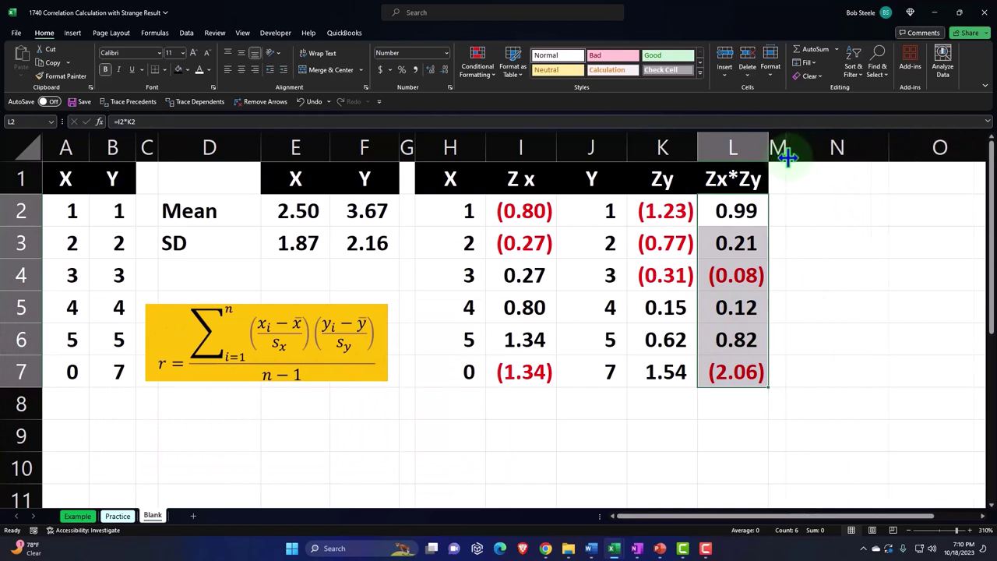
Enter the header "R-Correlation" in N1
left_click(830, 183)
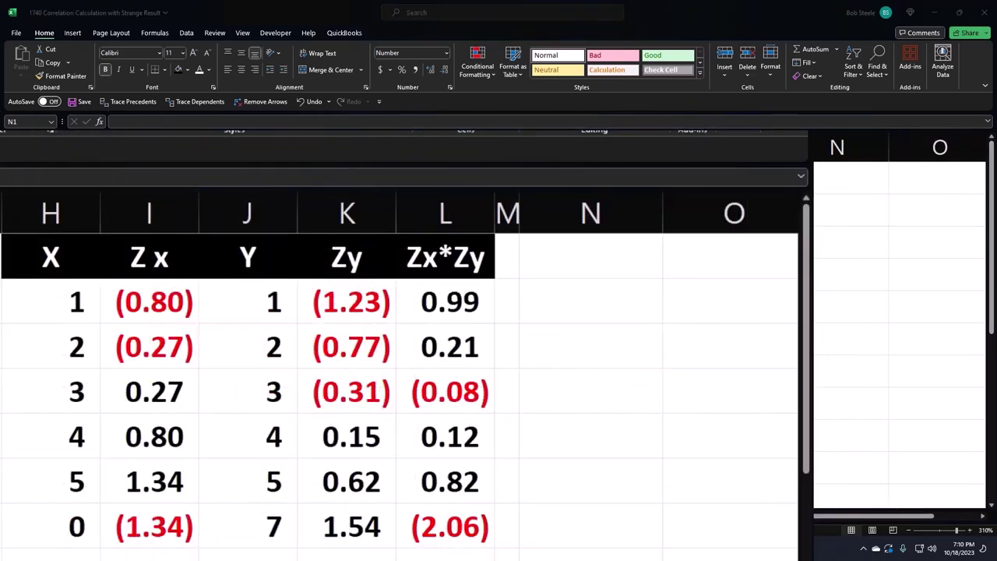
left_click(576, 250)
type("R")
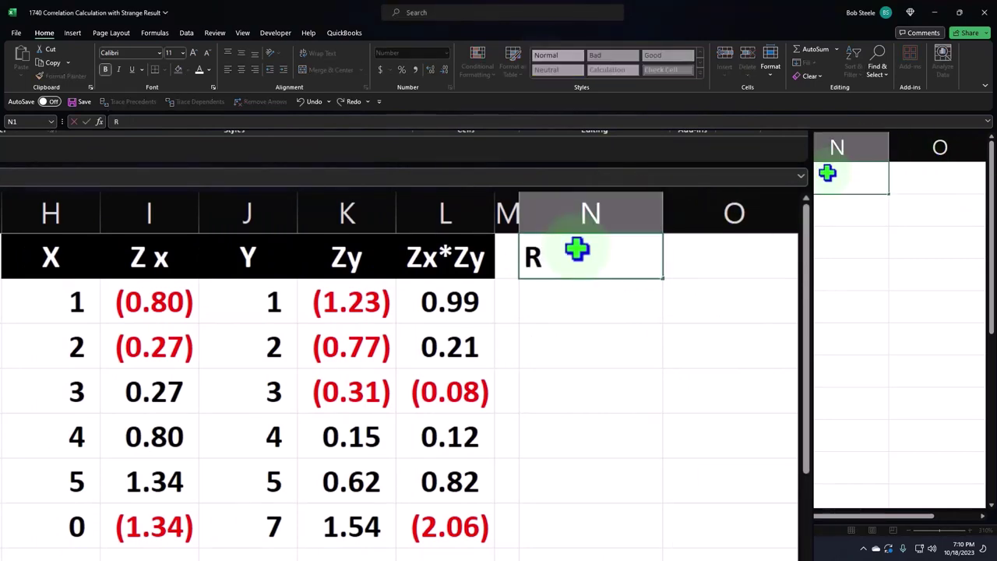
type("-Cor")
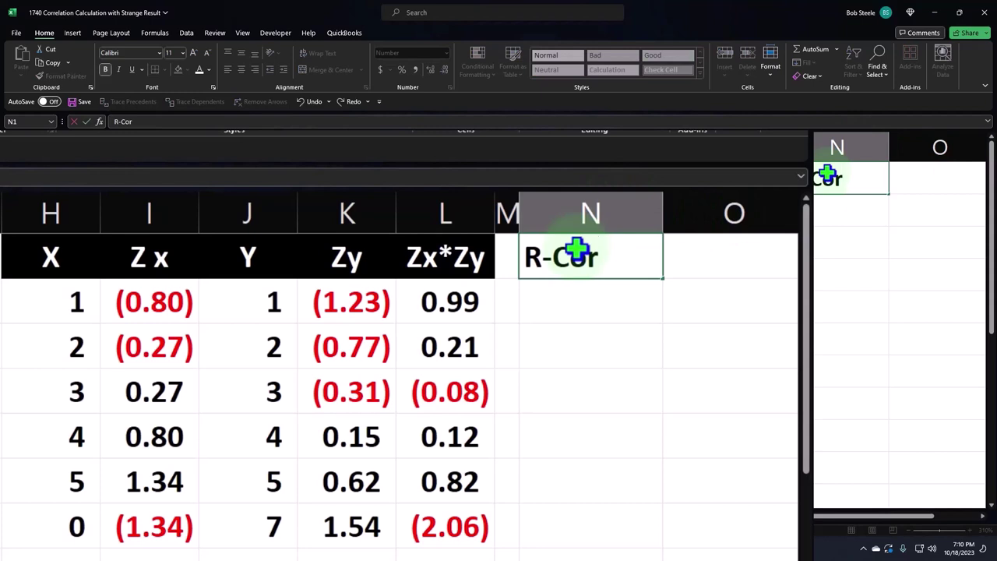
key("BackSpace")
type("orrelaton")
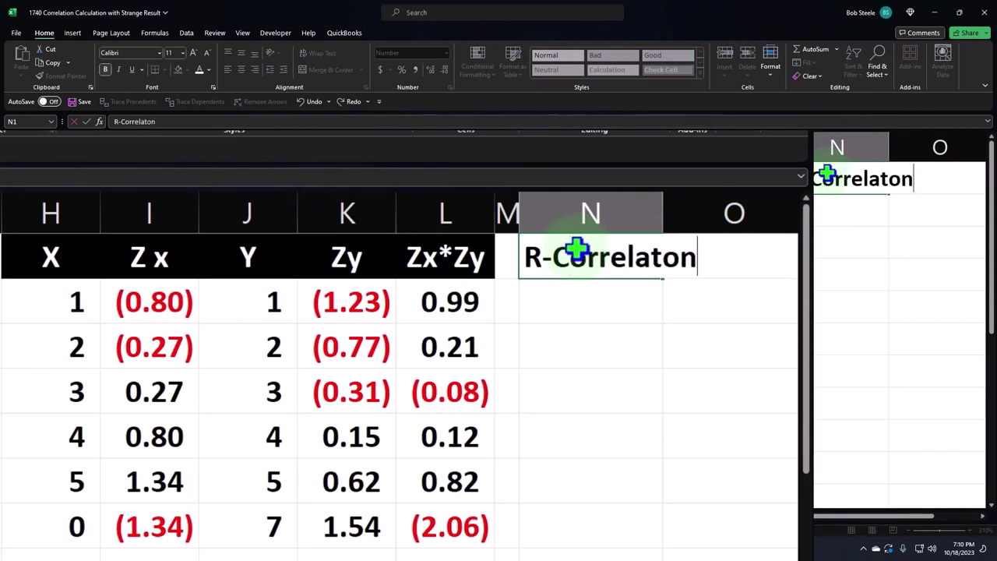
key("BackSpace")
key("BackSpace")
type("ion")
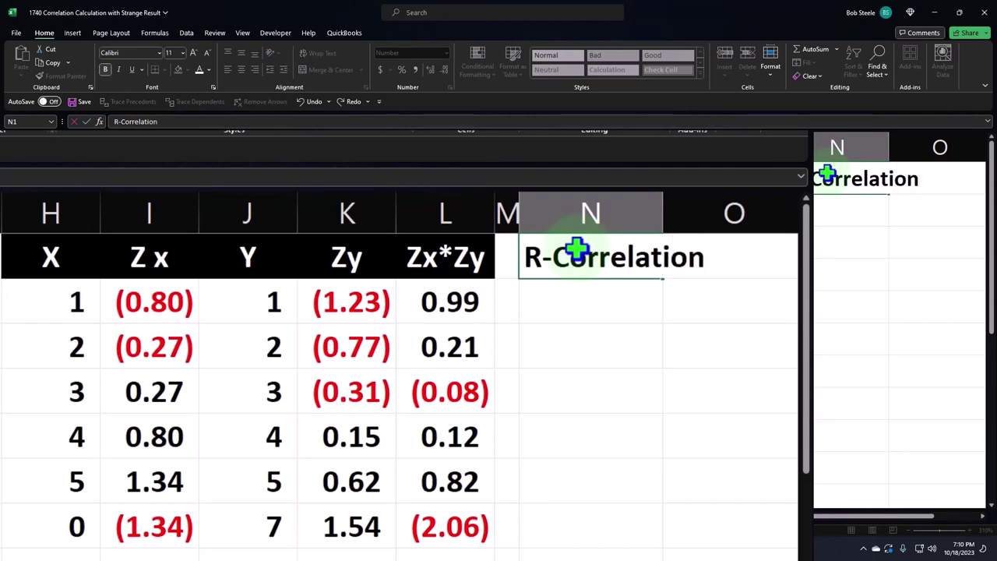
key("Return")
Give the header range N1:P1 a black fill and white font
left_click(576, 249)
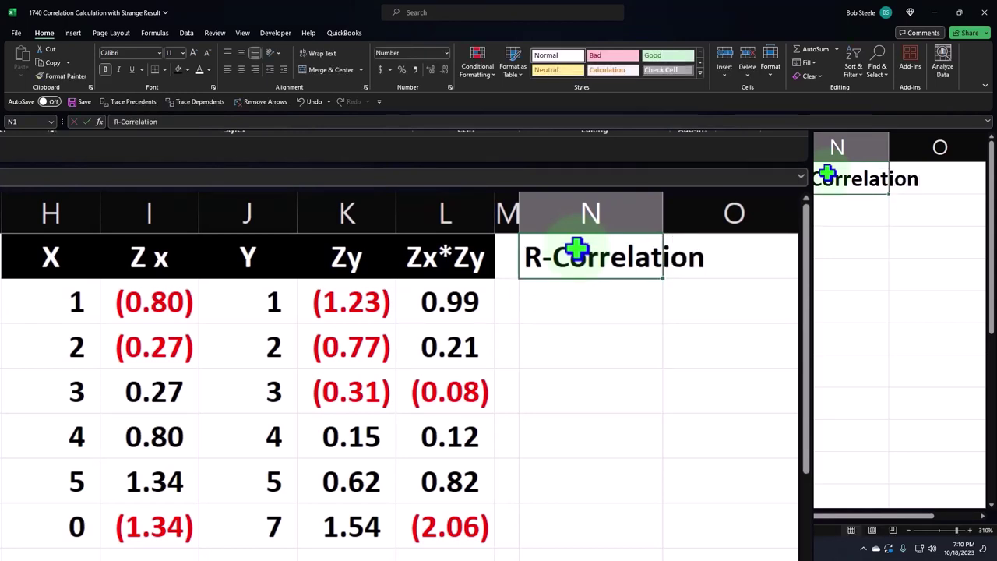
left_click_drag(576, 249, 921, 180)
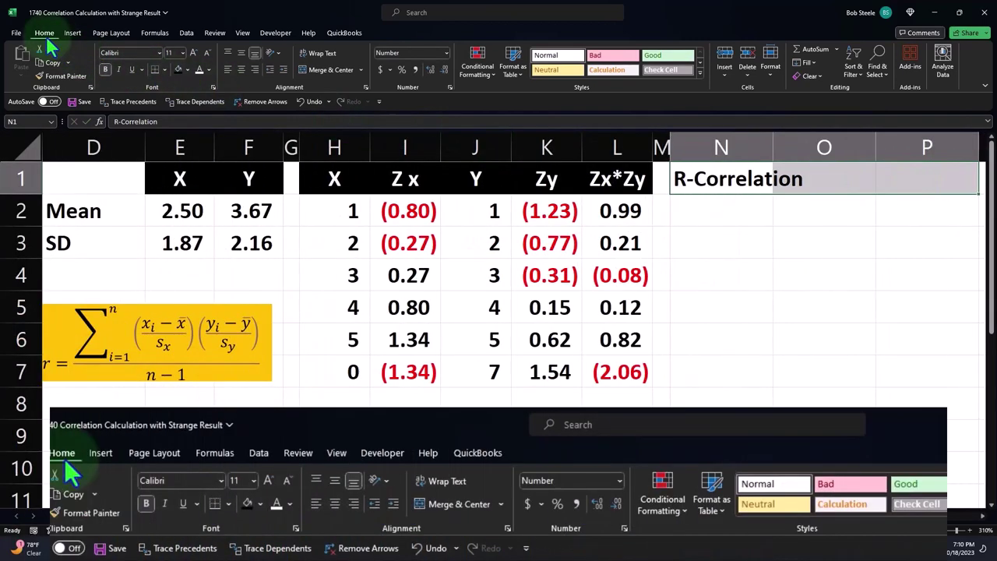
left_click(177, 70)
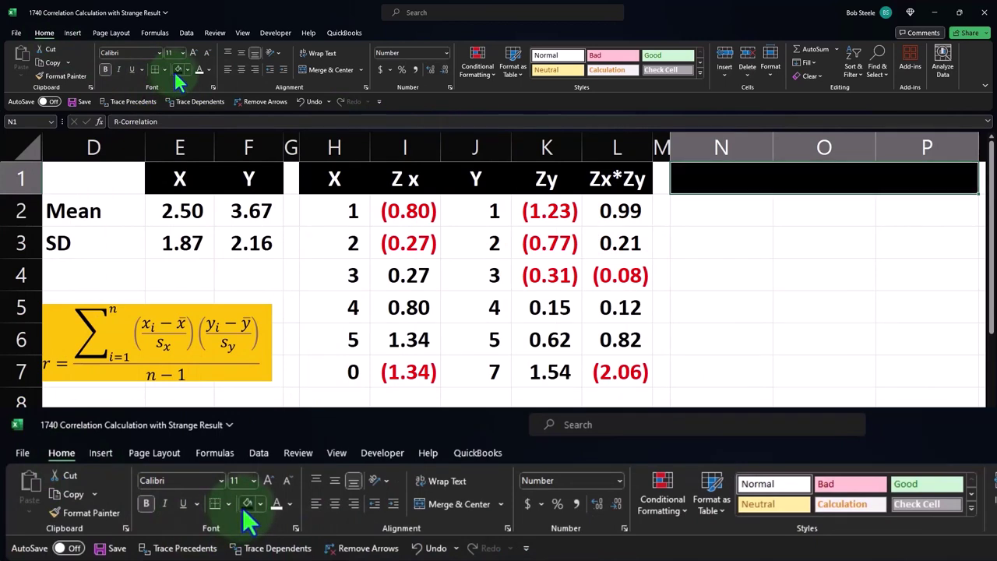
left_click(200, 70)
Label N2 "Sum Zx*Zy" and widen column N slightly so the label fits
left_click(704, 211)
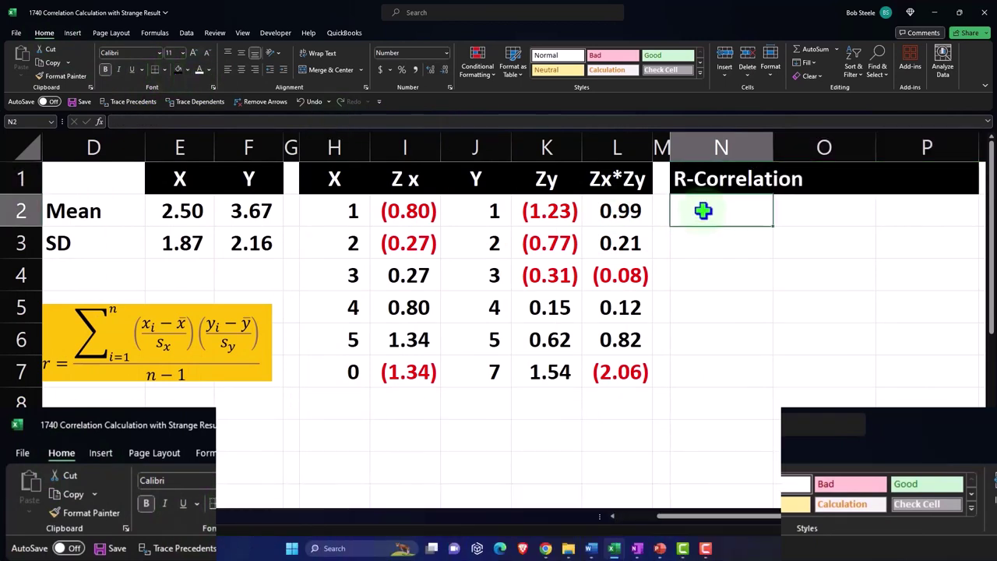
type("Sum Zx")
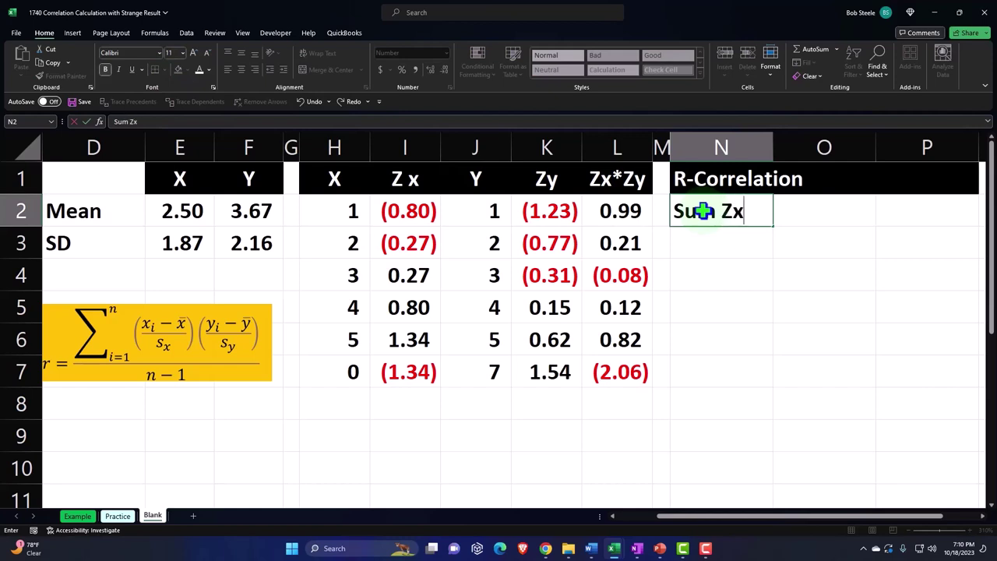
type("*Zy")
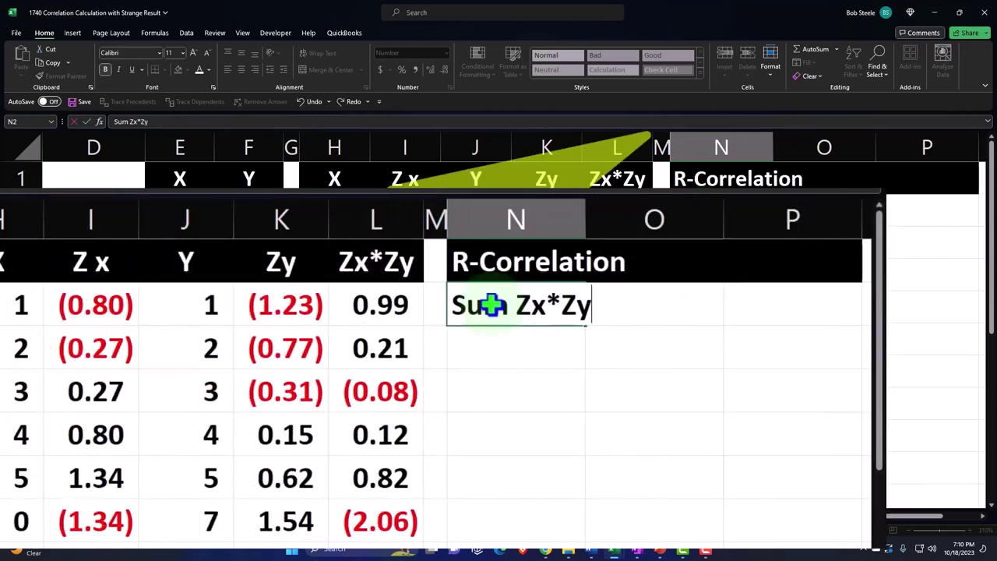
key("Return")
left_click(492, 305)
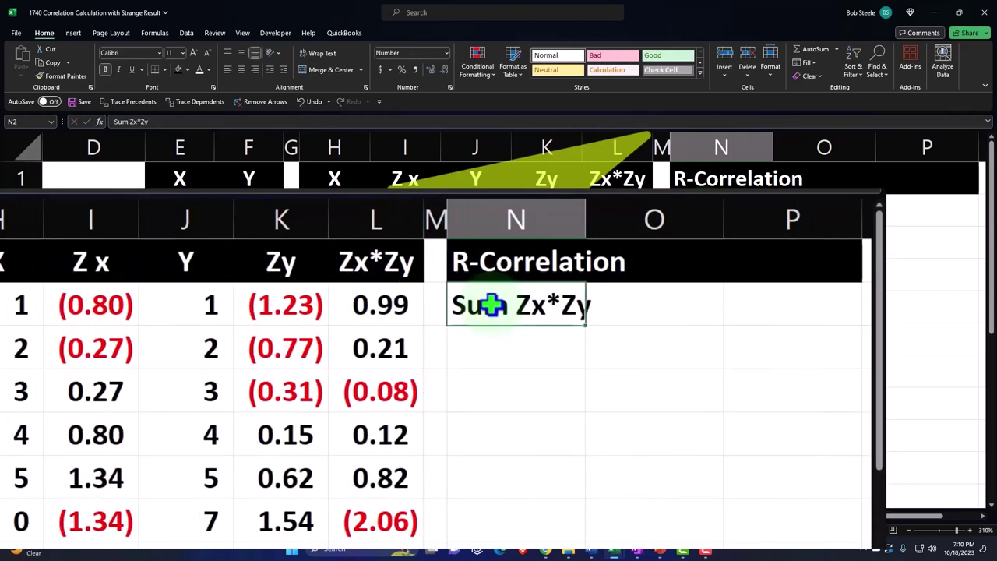
left_click_drag(773, 144, 787, 148)
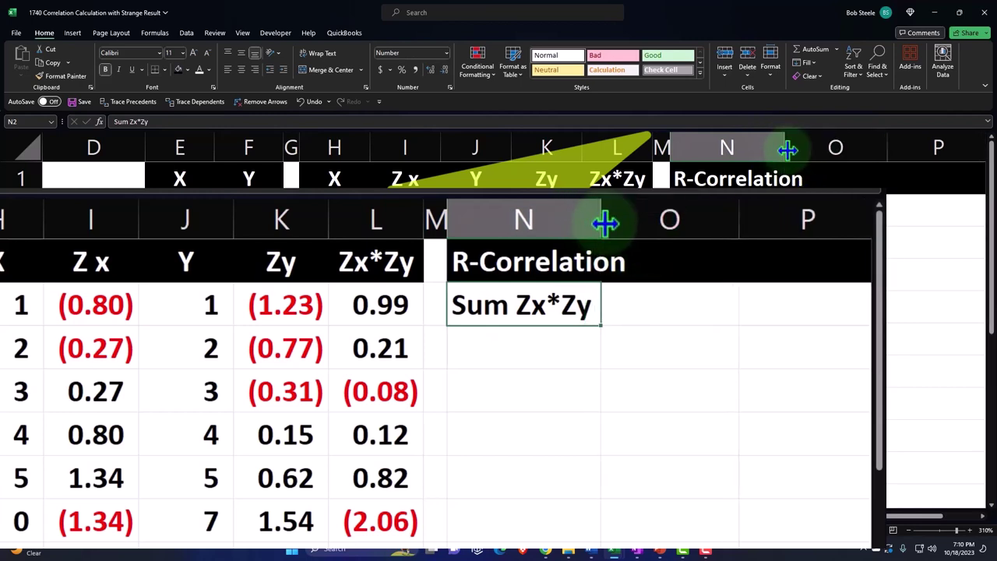
Enter the formula =SUM(L2:L7) in P2 to total the Zx*Zy products
left_click(663, 306)
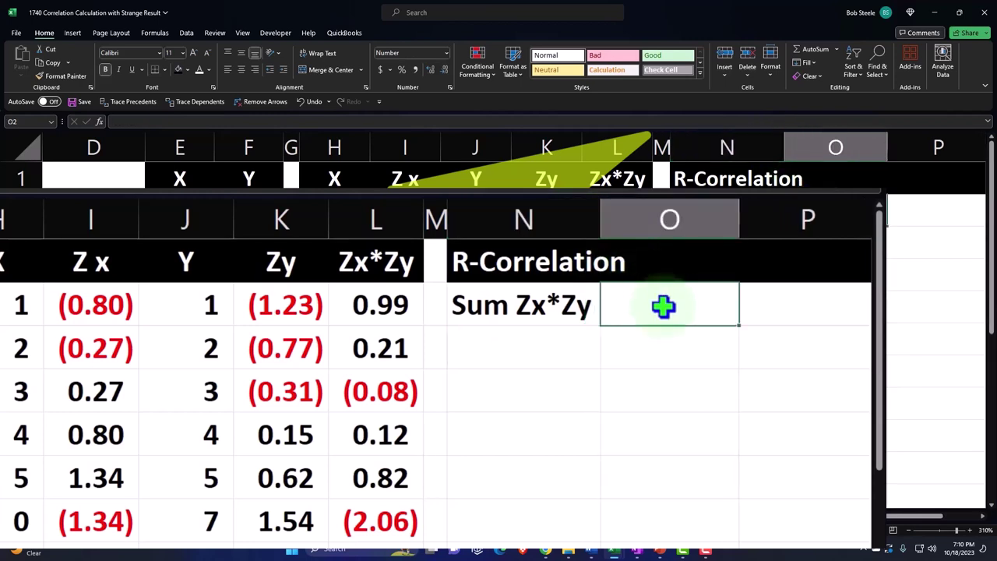
key("Right")
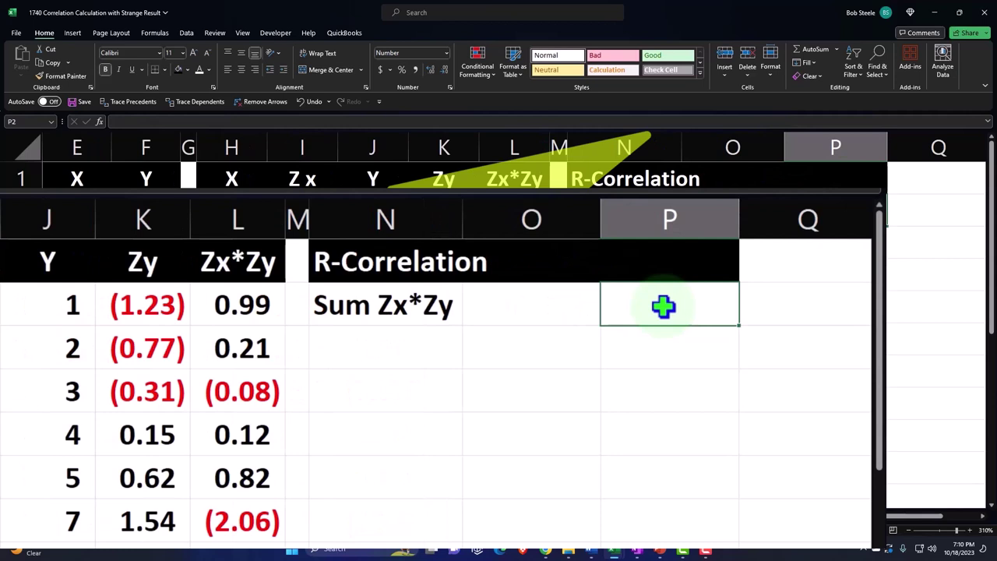
type("=sum(")
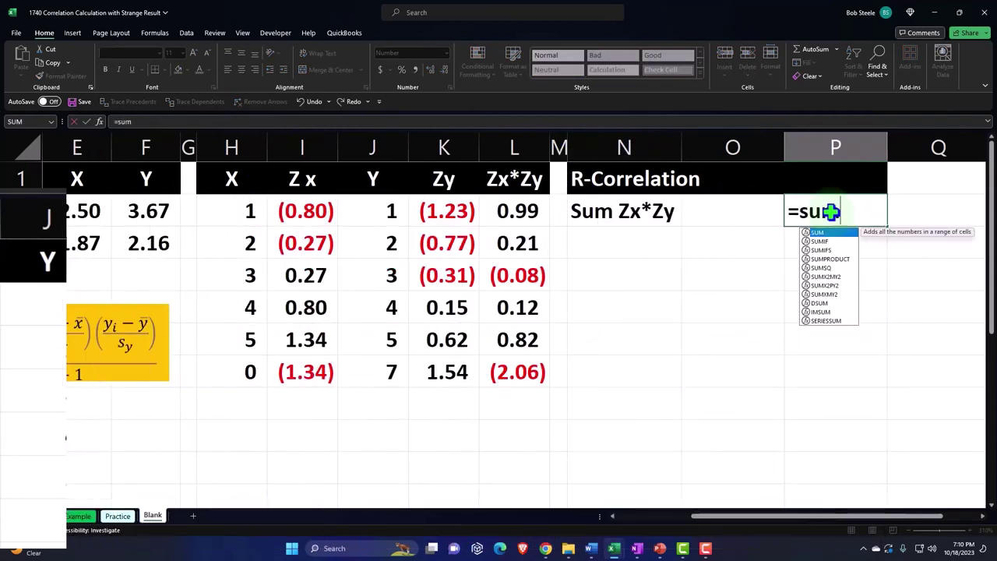
key("Left")
key("Left")
key("Left")
key("Left")
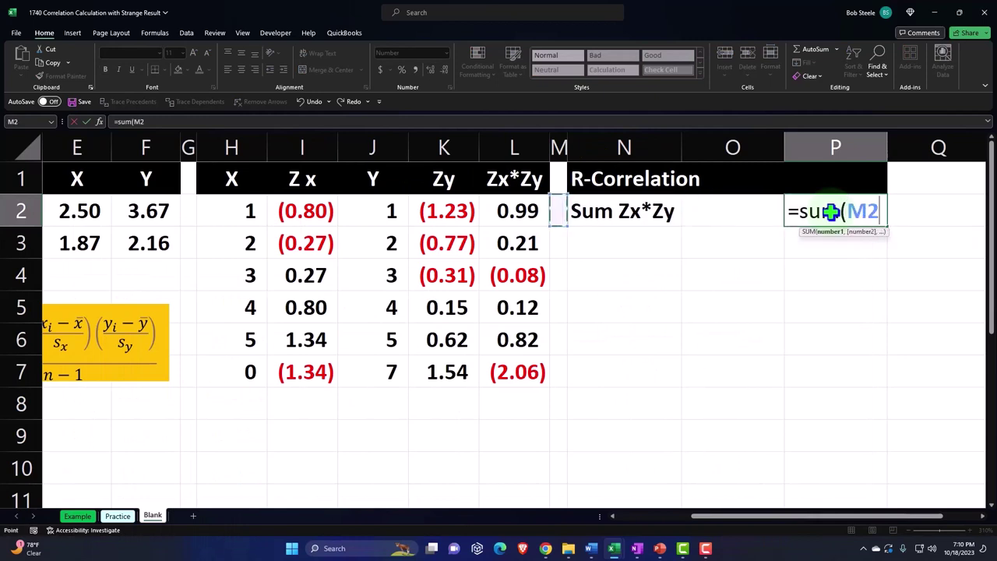
key("ctrl+shift+Down")
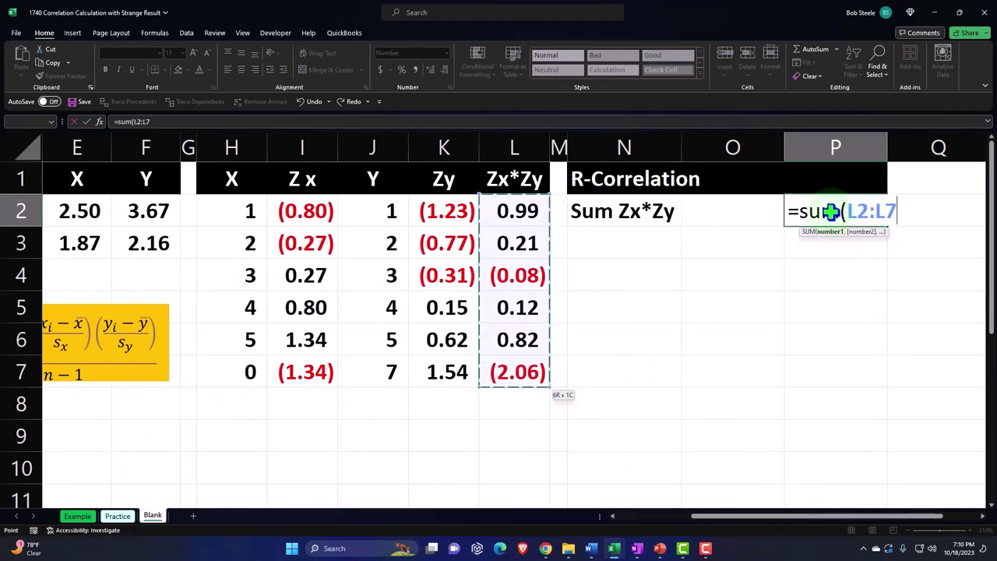
key("Return")
key("Up")
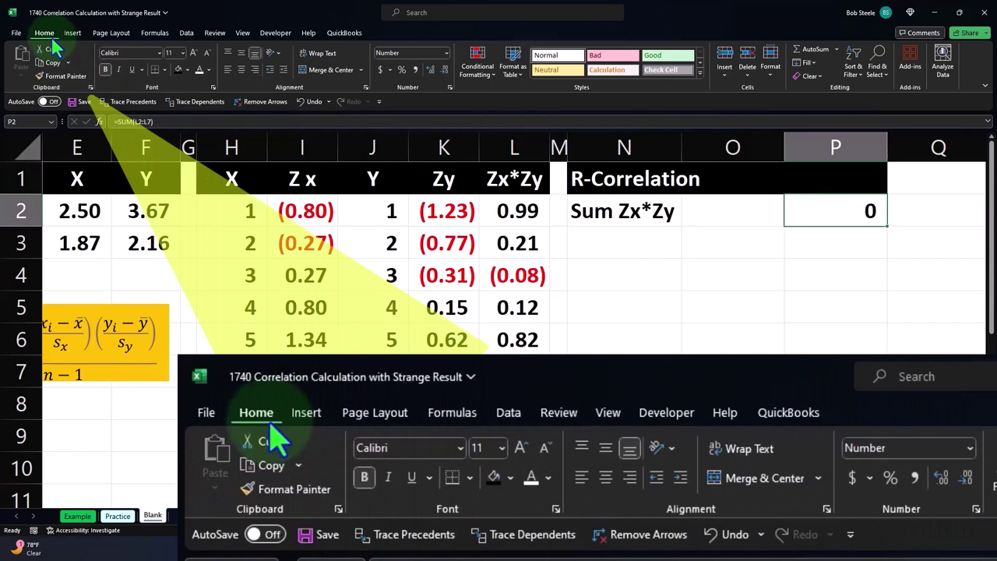
double_click(847, 212)
key("Return")
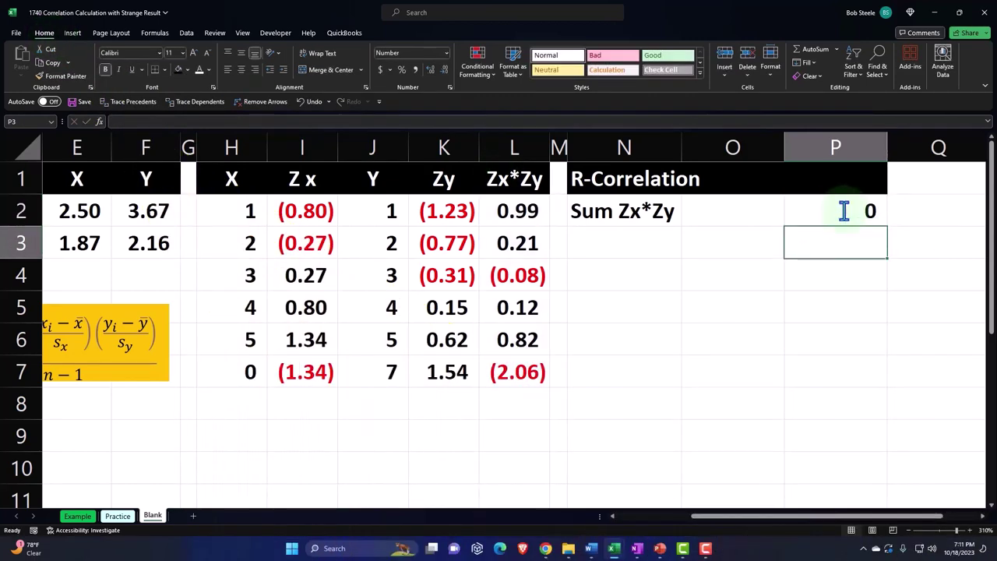
Show the Zx*Zy sum in P2 with five decimal places
left_click(844, 207)
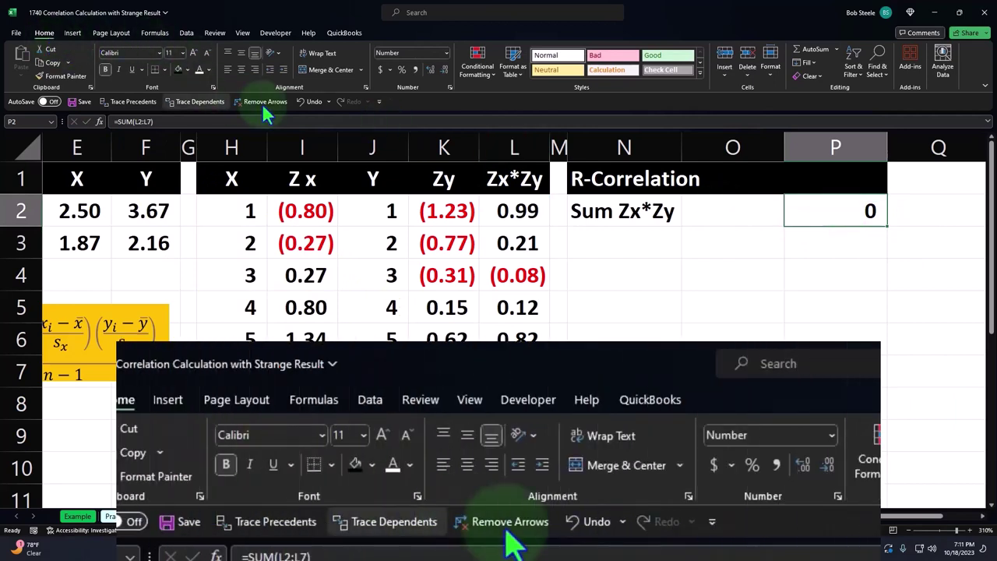
left_click(430, 68)
left_click(430, 68)
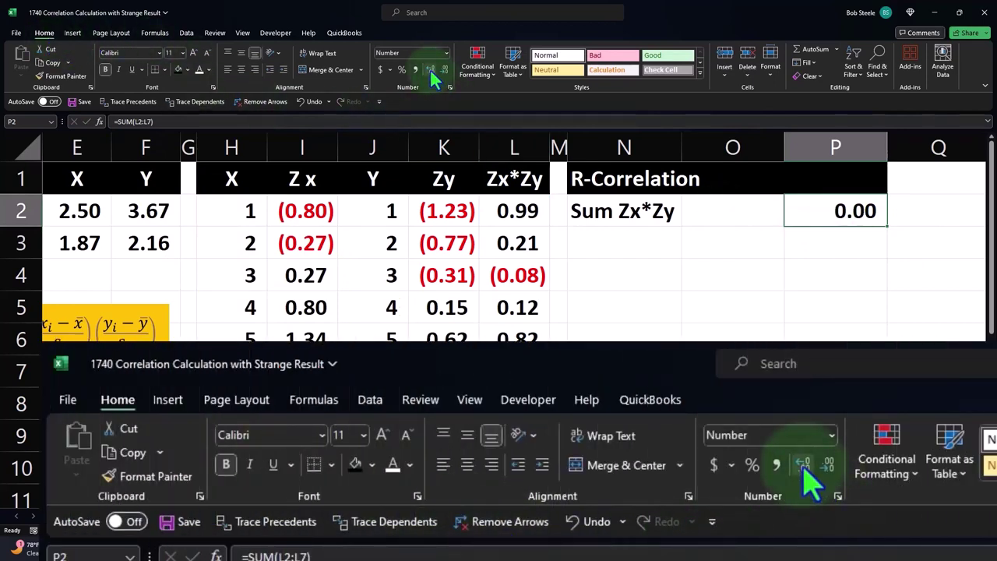
left_click(430, 68)
left_click(430, 69)
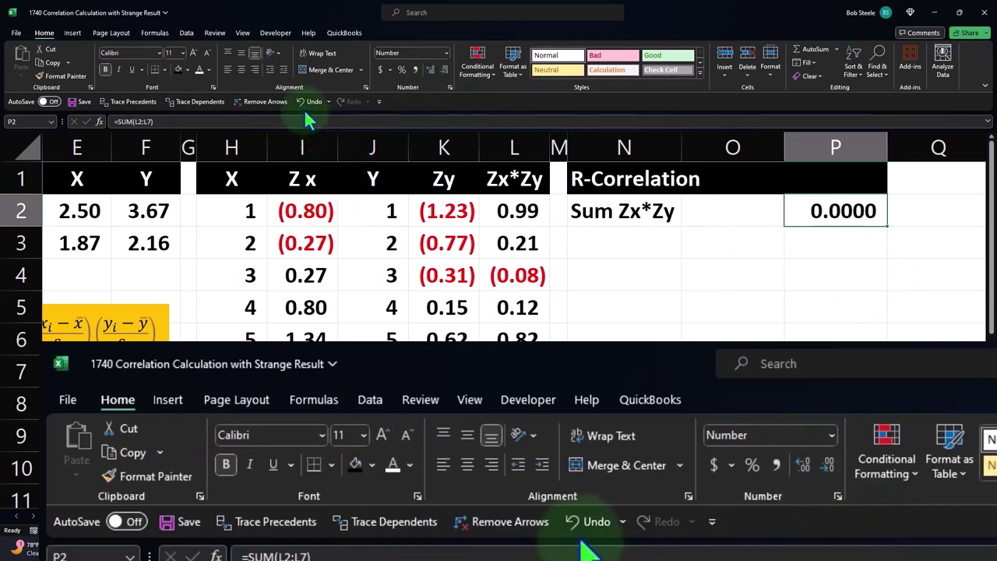
left_click(430, 70)
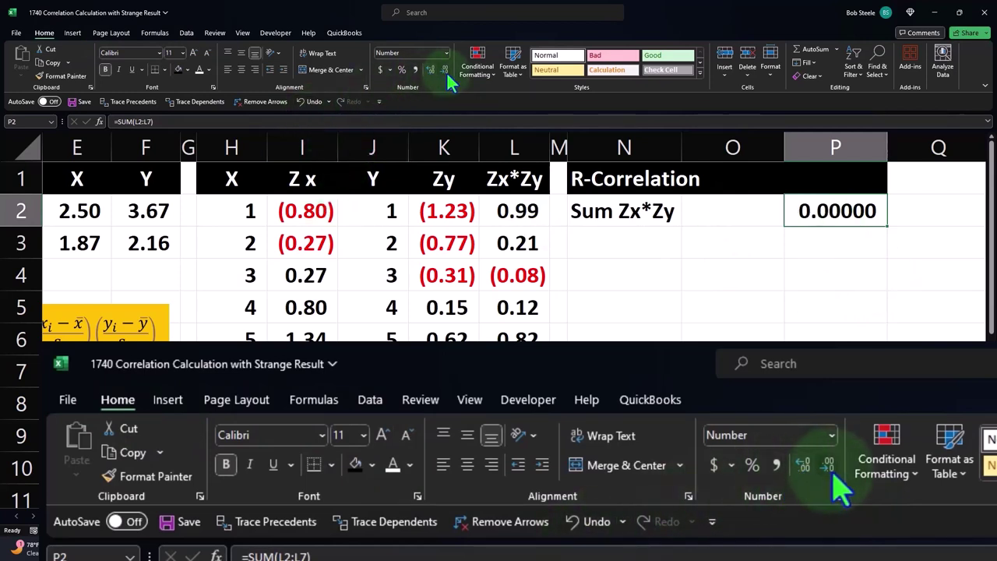
Show the Zx*Zy sum in P2 with two decimal places
left_click(444, 70)
left_click(444, 69)
left_click(444, 70)
Label N3 "n-1:" and N4 "n" in the R-Correlation table
left_click(613, 246)
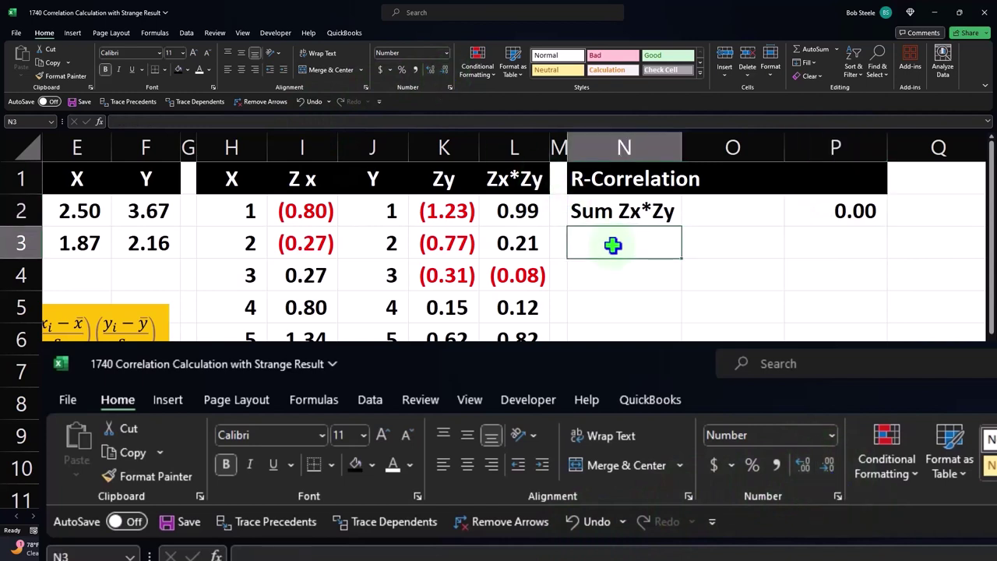
type("n")
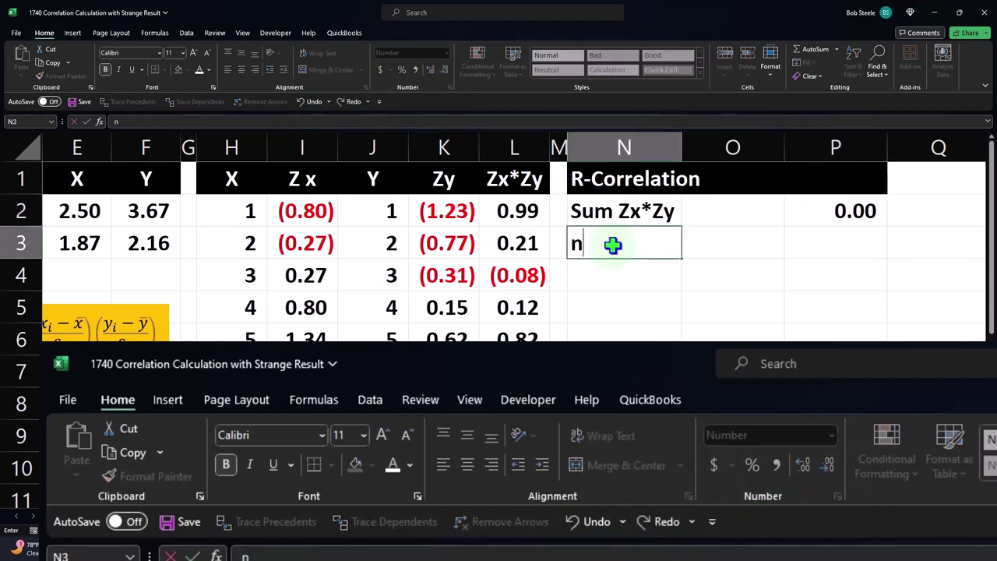
type("-1")
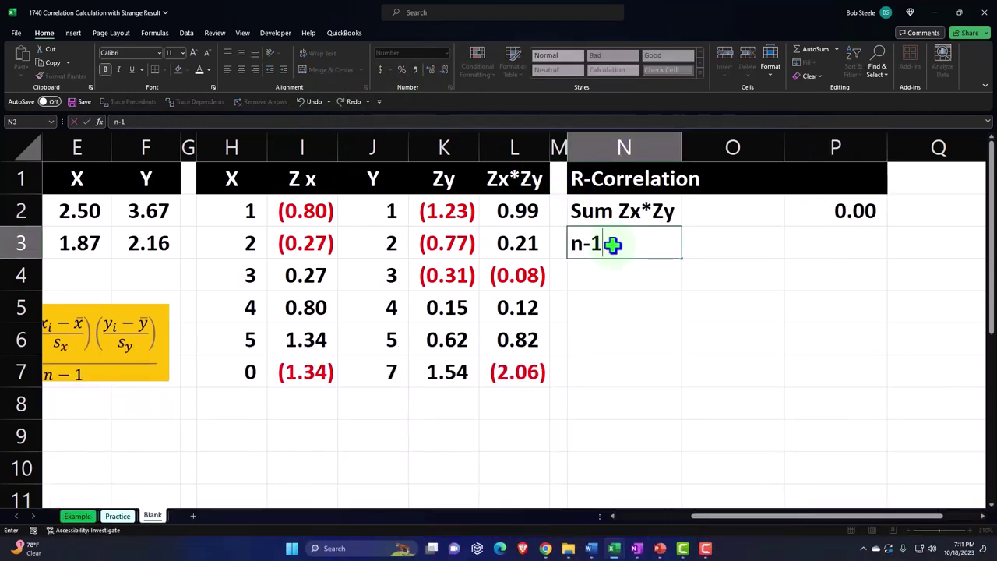
type(":")
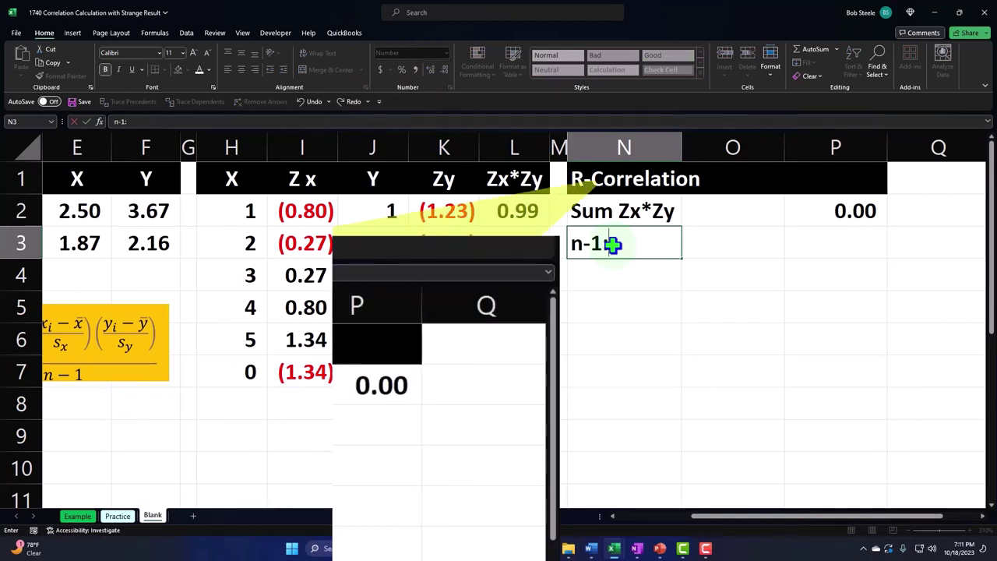
key("Return")
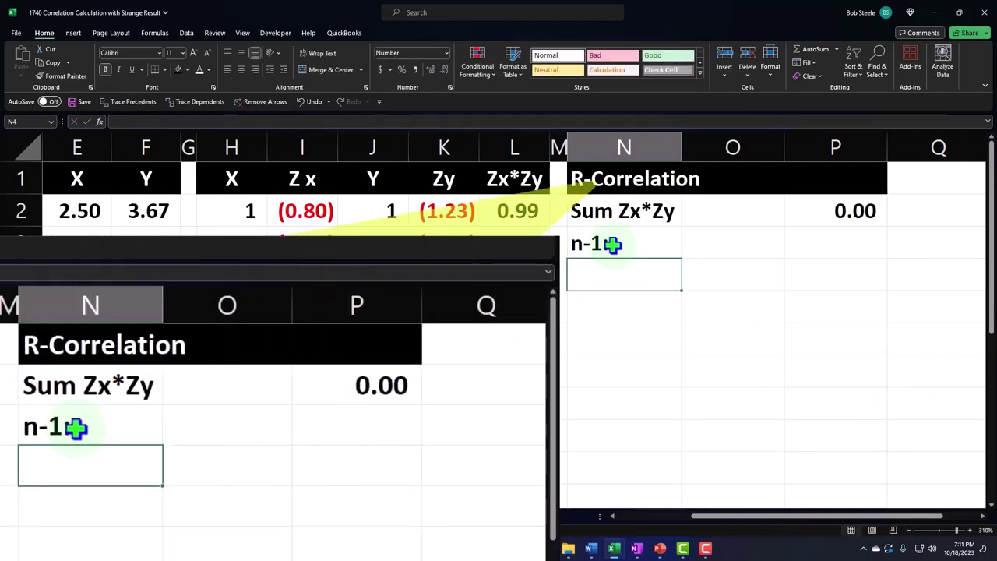
type("n")
key("Delete")
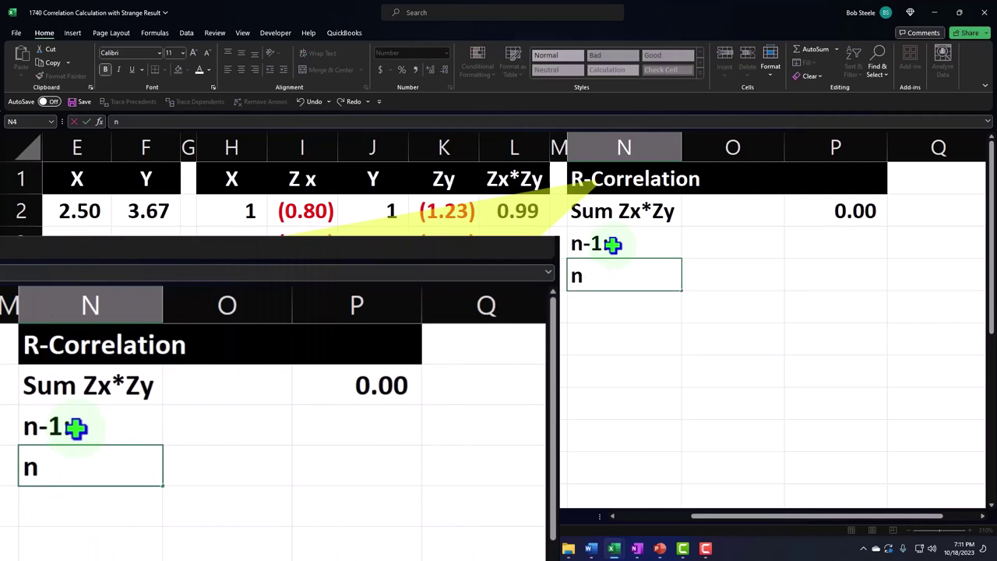
key("Return")
Label N5 "less 1" and N6 "n-1", without a colon, in the R-Correlation table
type("n")
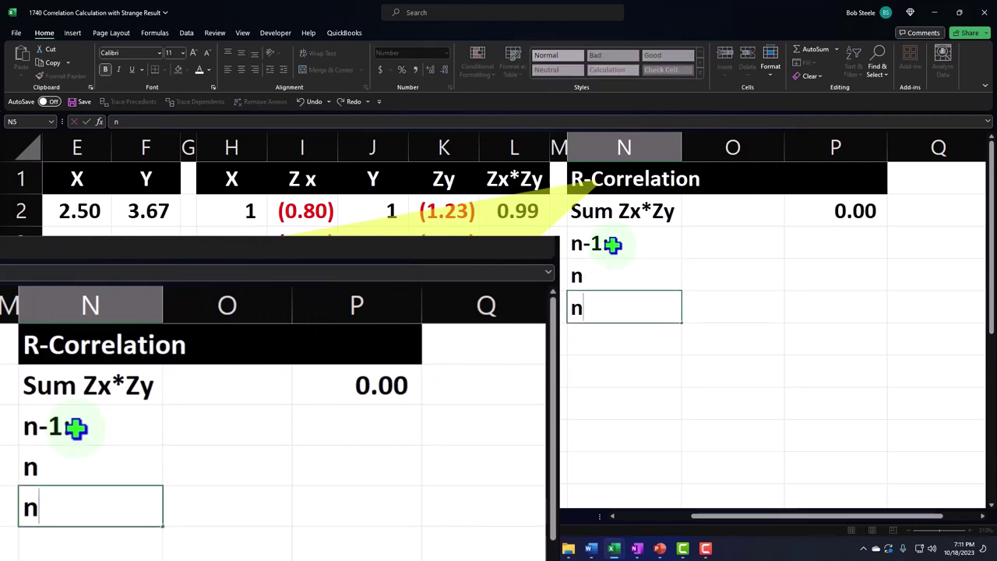
key("BackSpace")
type("less")
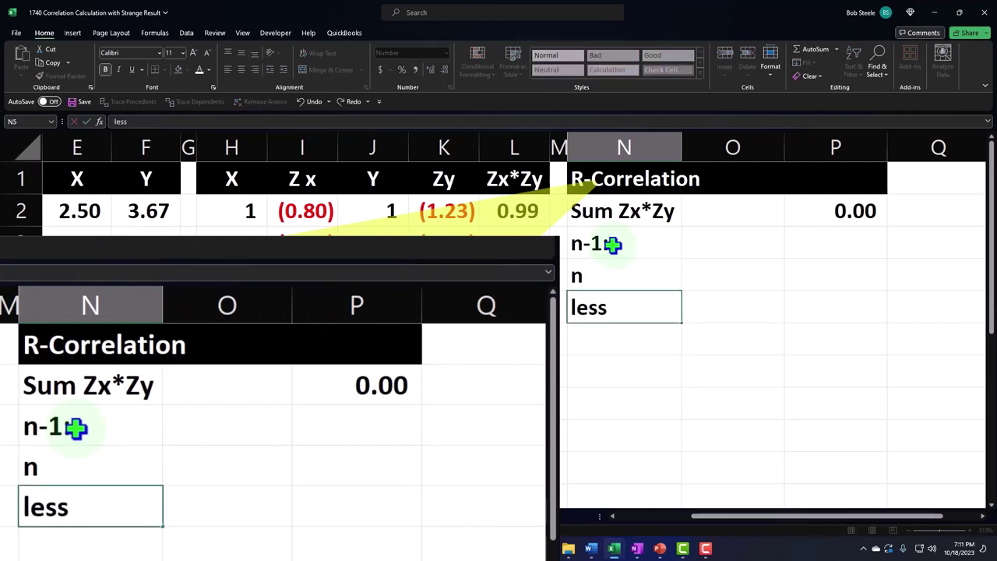
type(" 1")
key("Return")
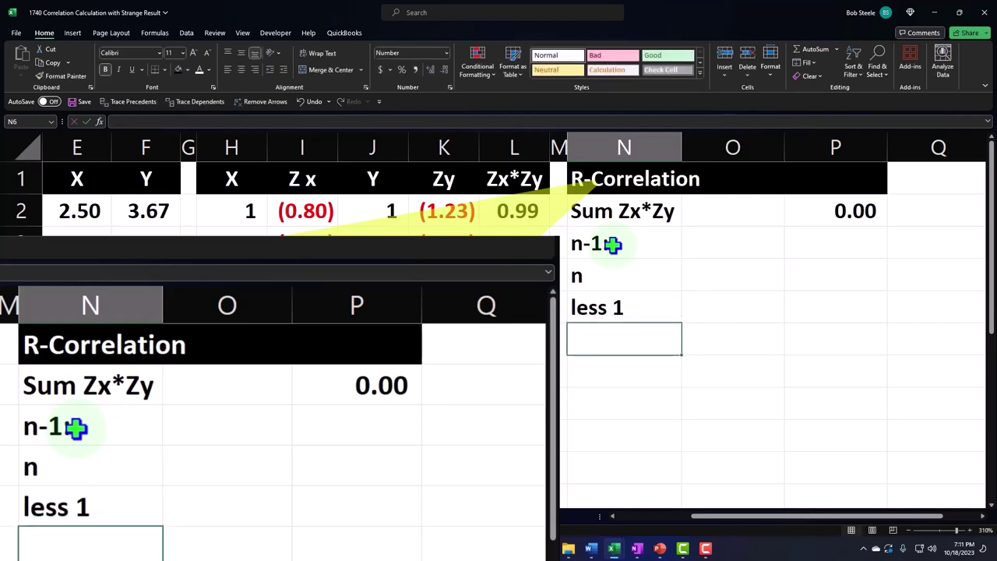
type("n-1:")
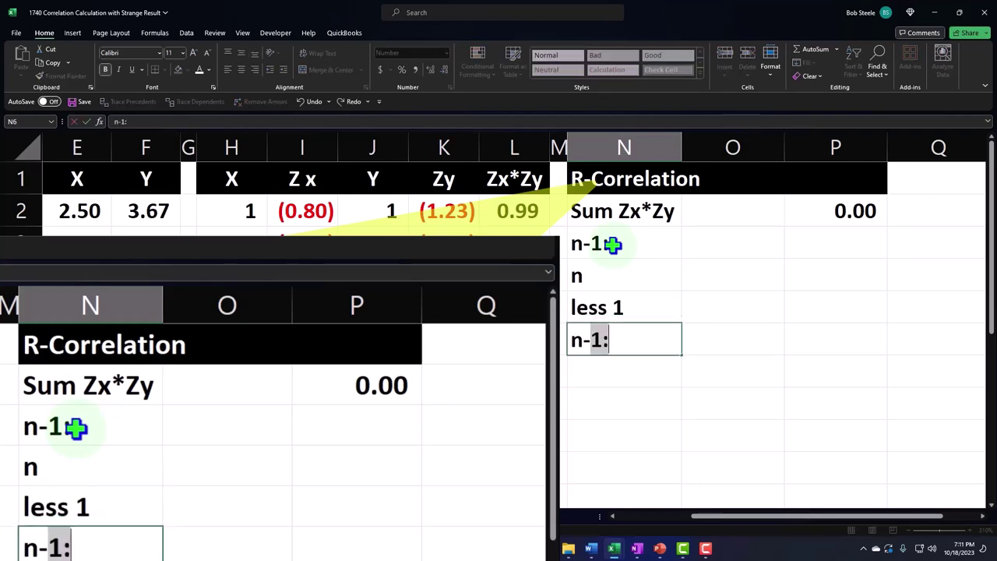
key("BackSpace")
key("Return")
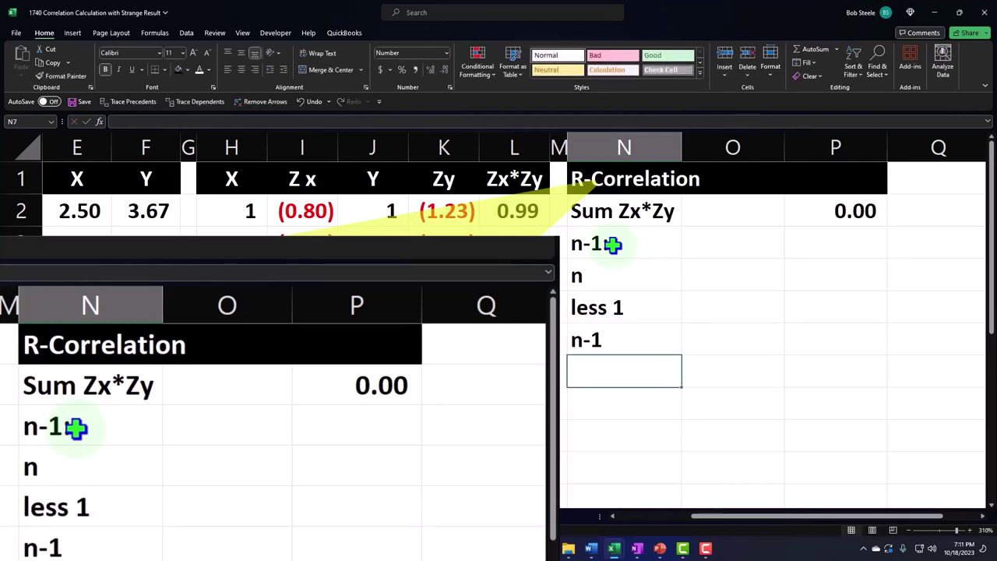
Count the X values with =COUNT(H2:H7) in O4 and enter an underlined 1 in O5
key("Right")
key("Up")
key("Up")
key("Up")
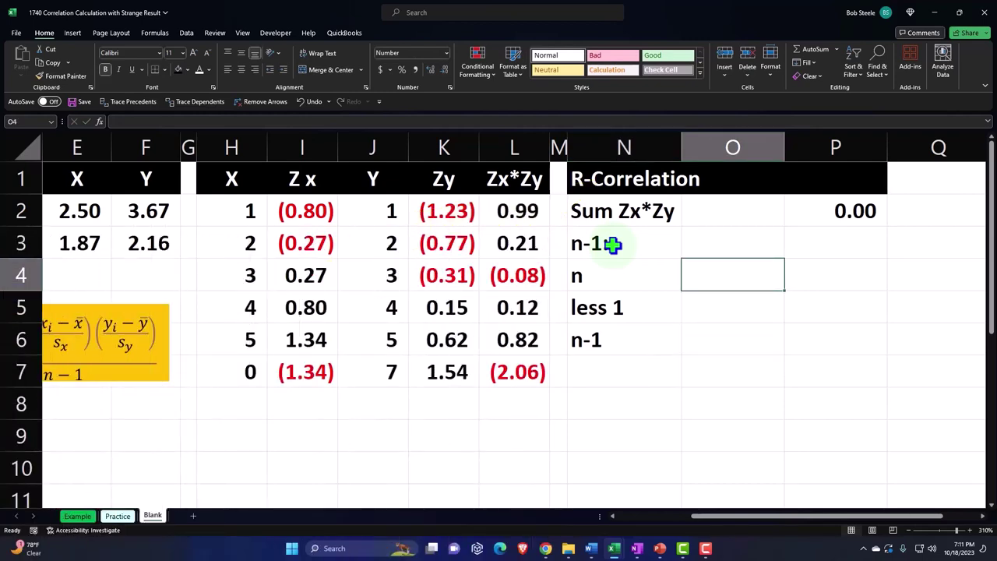
type("=")
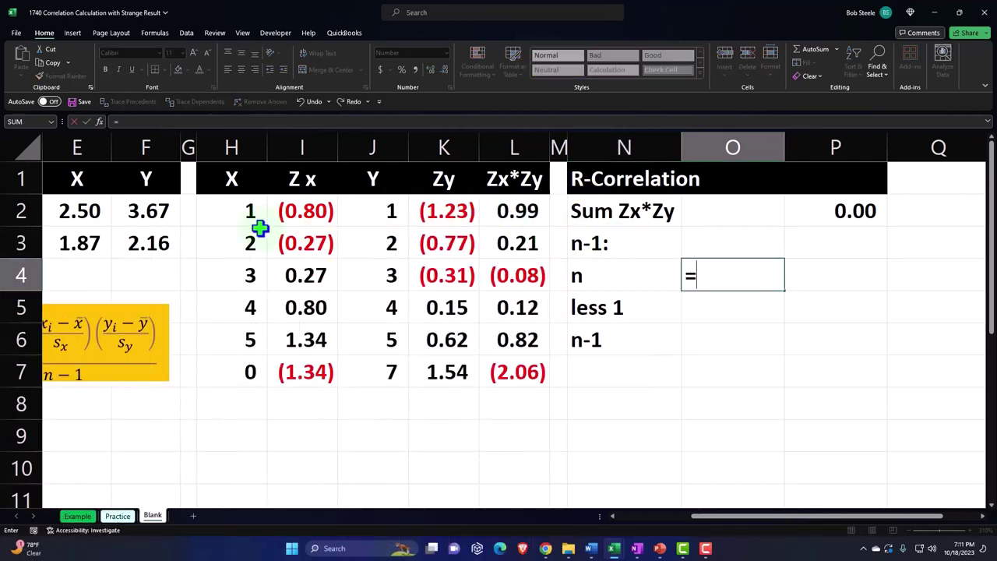
type("count(")
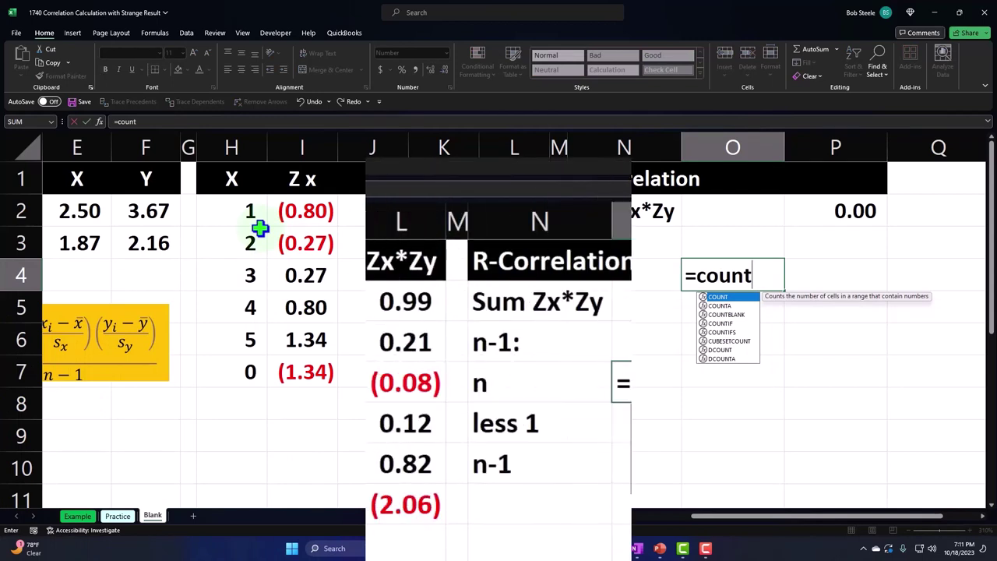
key("Left")
key("Left")
key("Left")
key("Left")
key("Left")
key("Left")
key("Left")
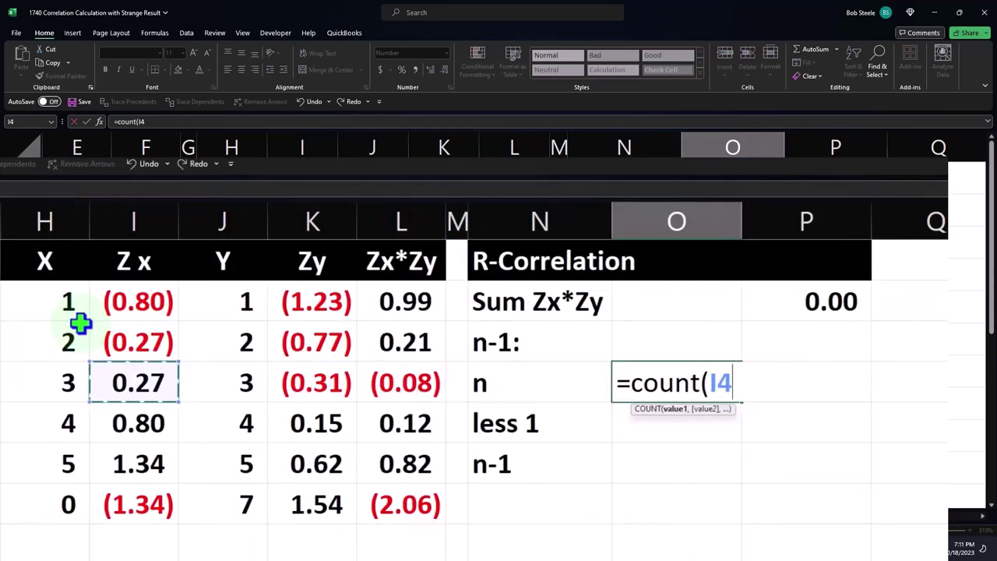
key("Up")
key("Up")
key("ctrl+shift+Down")
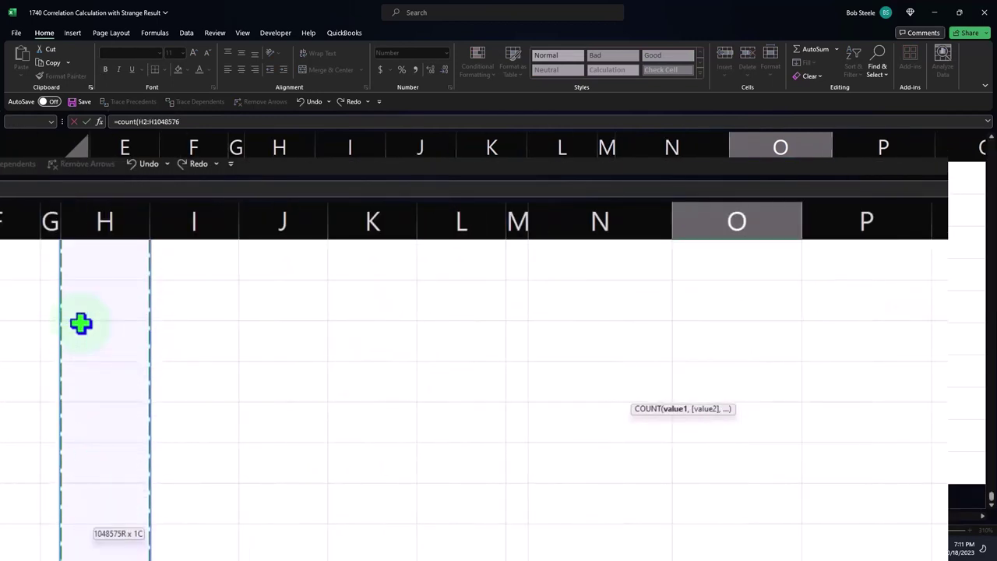
key("ctrl+shift+Up")
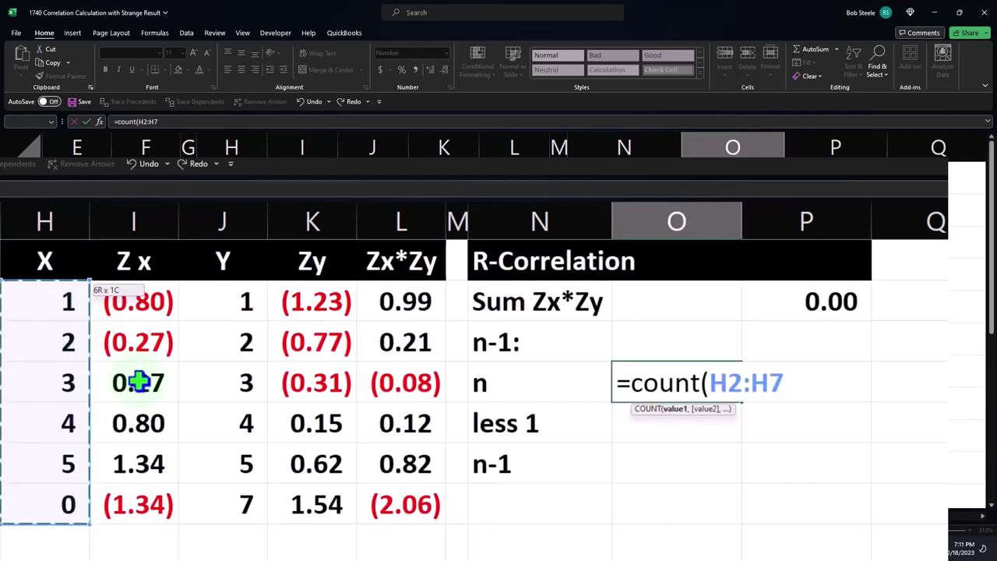
key("Return")
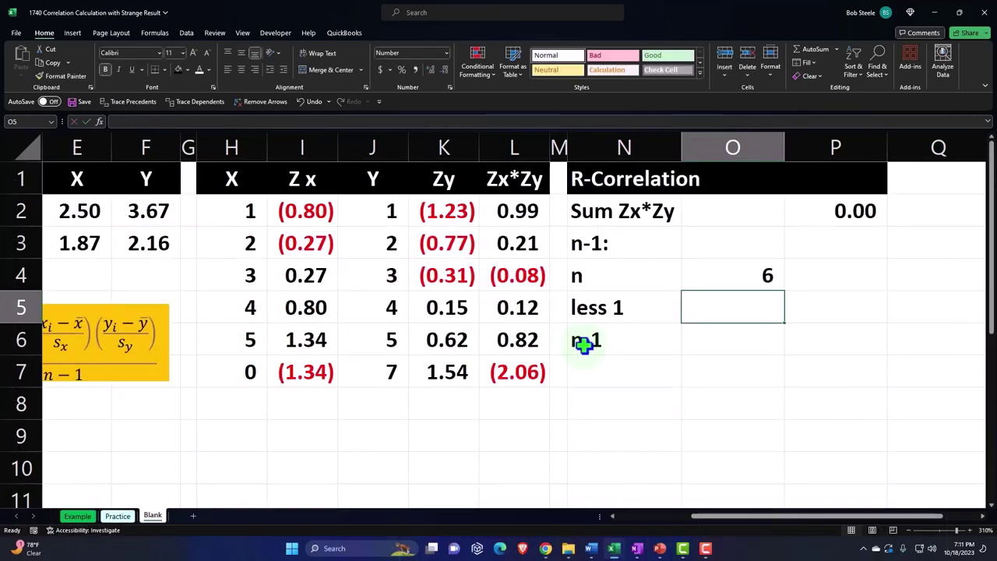
type("1")
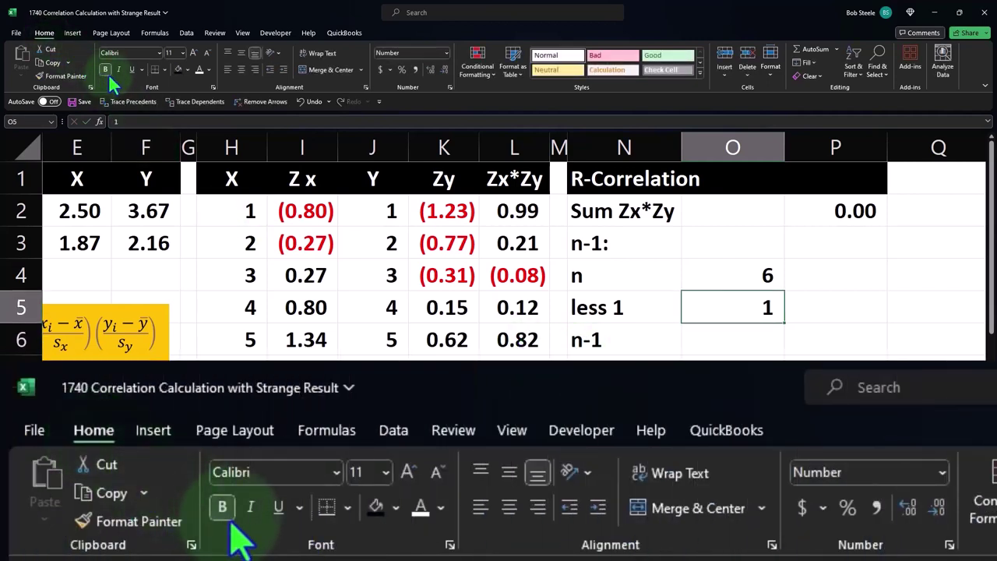
left_click(132, 68)
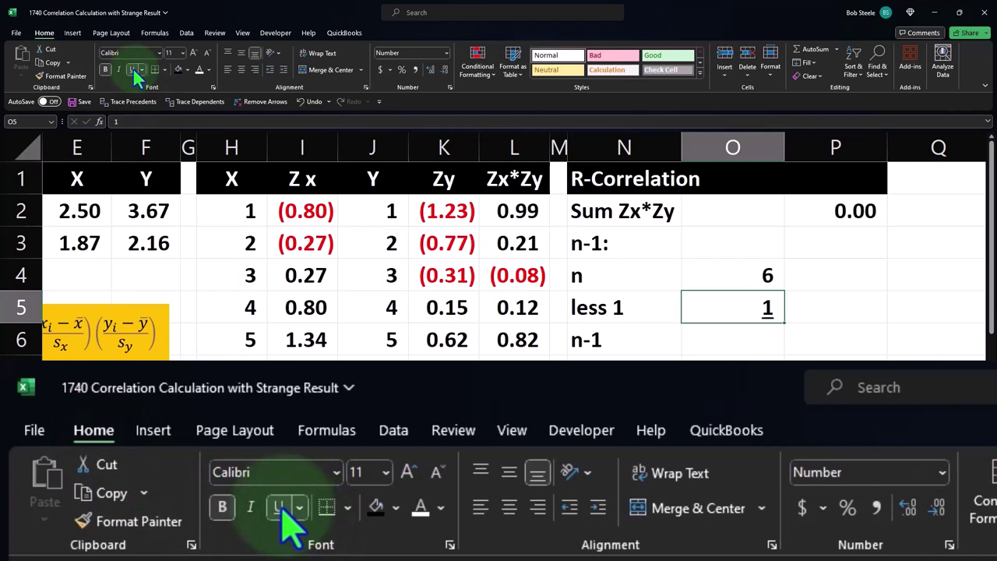
Enter the formula =O4-O5 in P6 for n-1 and underline the cell's value
left_click(787, 343)
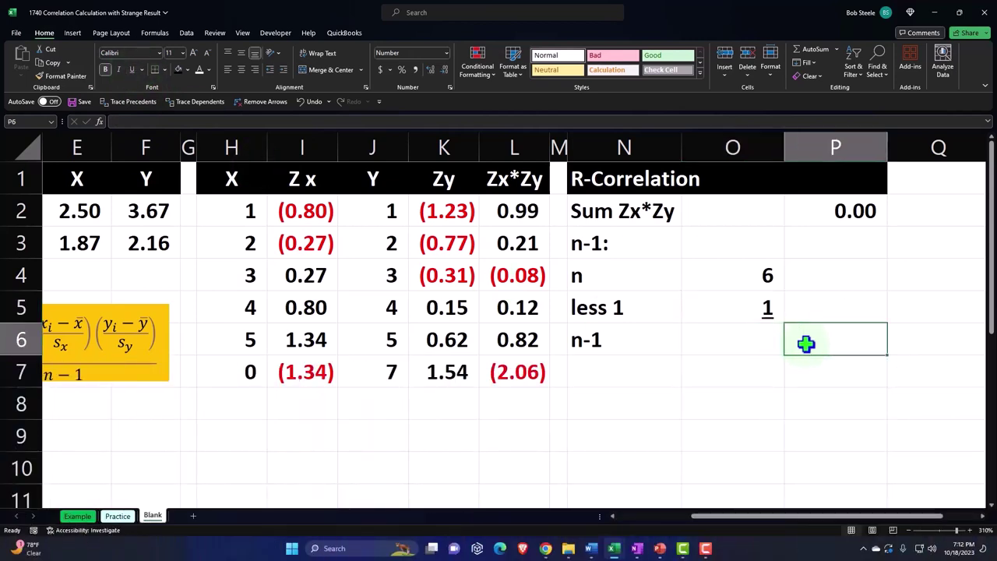
type("=")
key("Left")
key("Up")
key("Up")
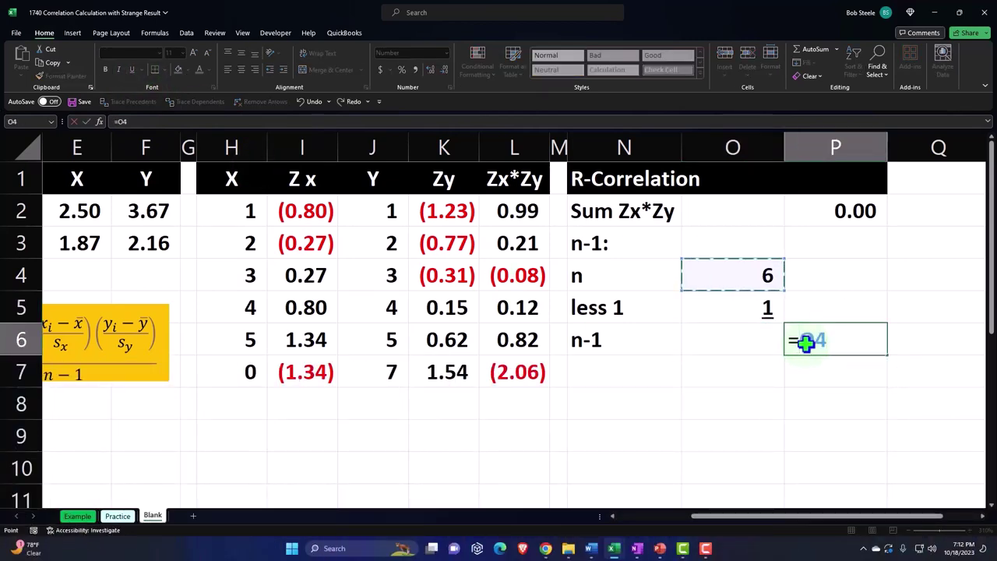
type("-")
key("Left")
key("Up")
key("Return")
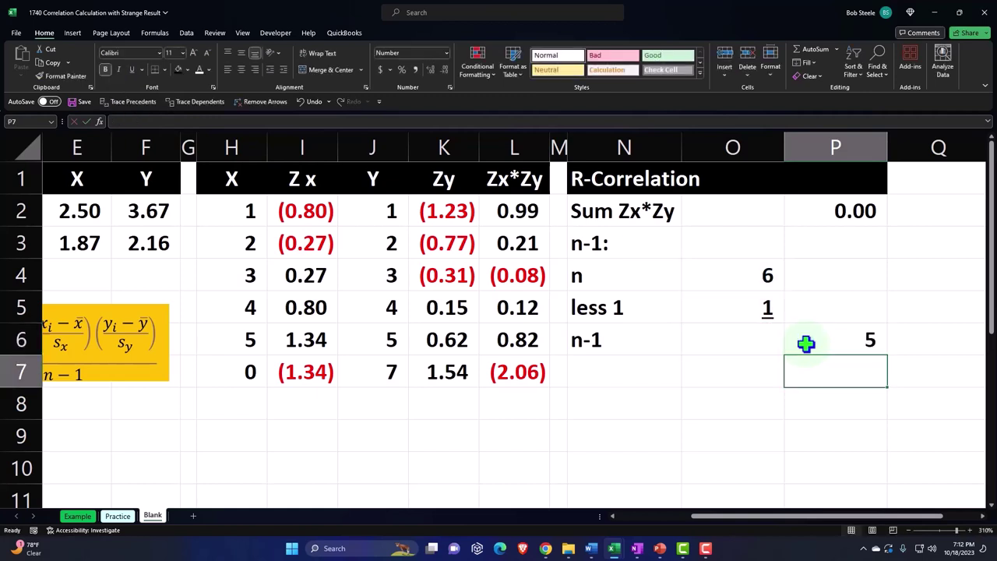
left_click(806, 344)
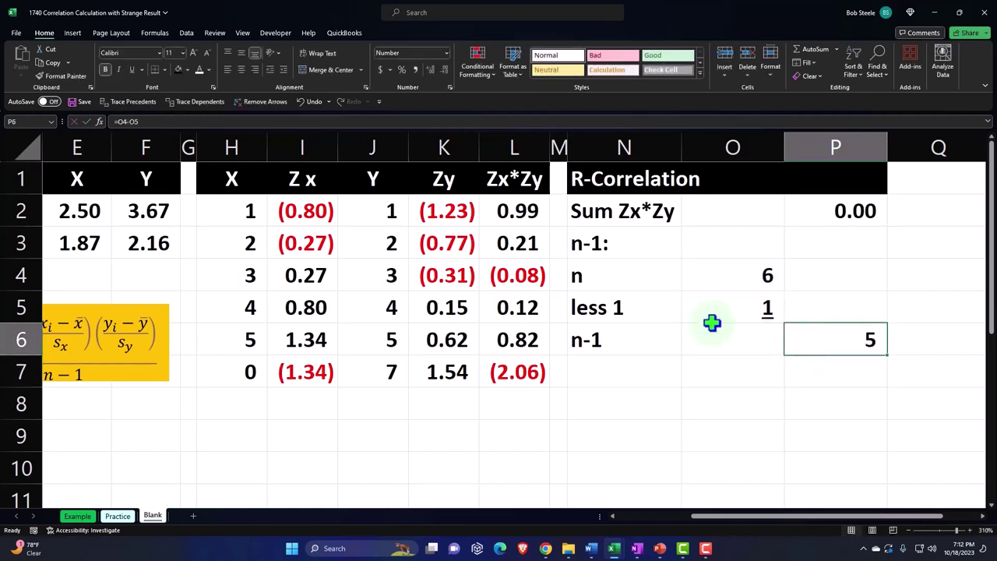
left_click(131, 69)
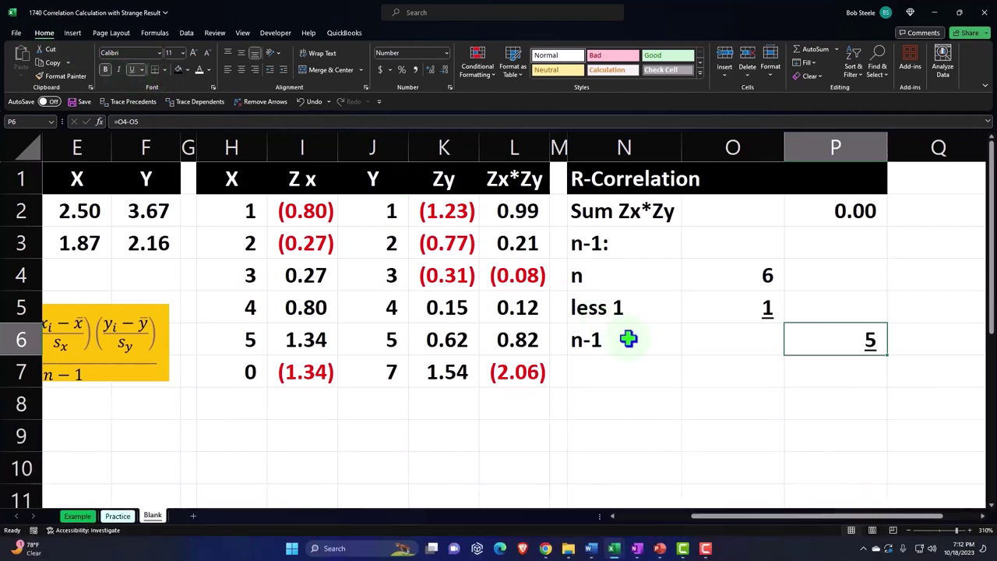
Indent the labels in N4:N6 one level and the n-1 label in N6 one level further
key("Down")
key("Left")
key("Left")
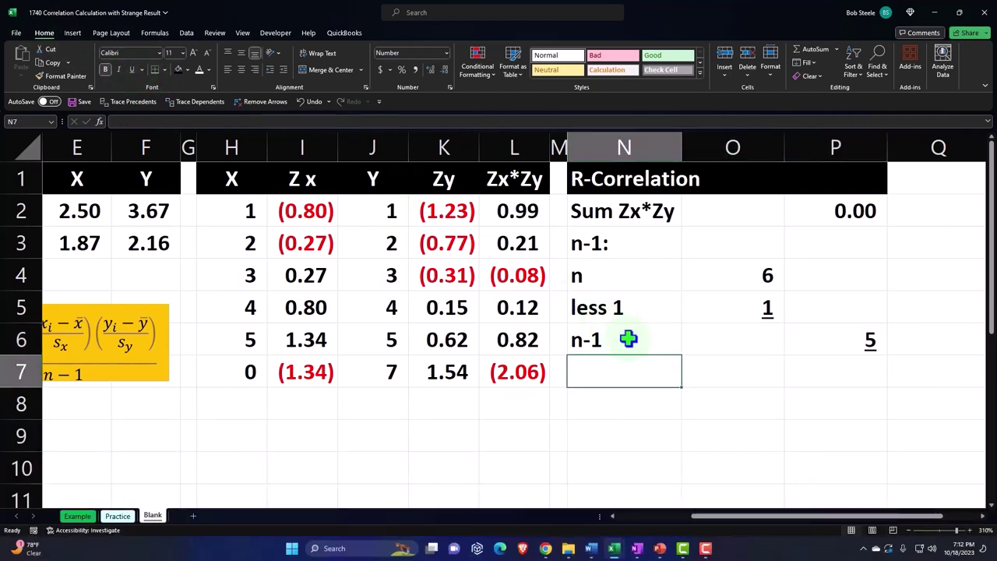
left_click(619, 284)
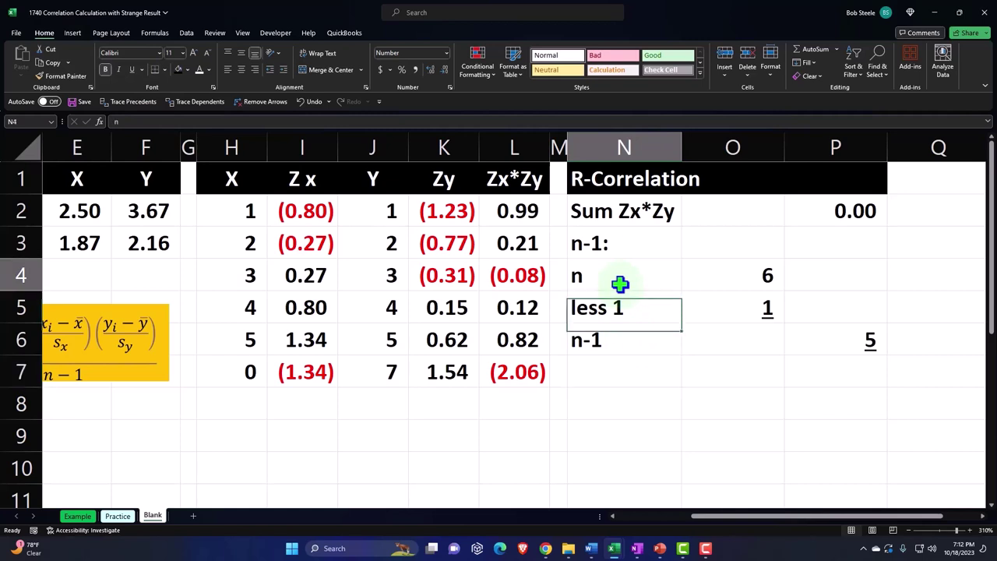
left_click_drag(620, 284, 619, 337)
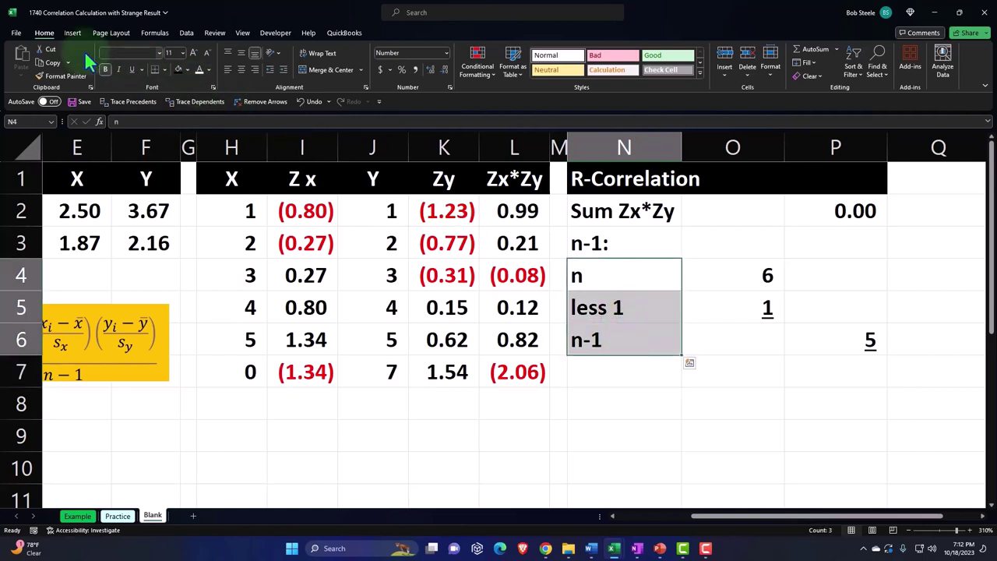
left_click(285, 70)
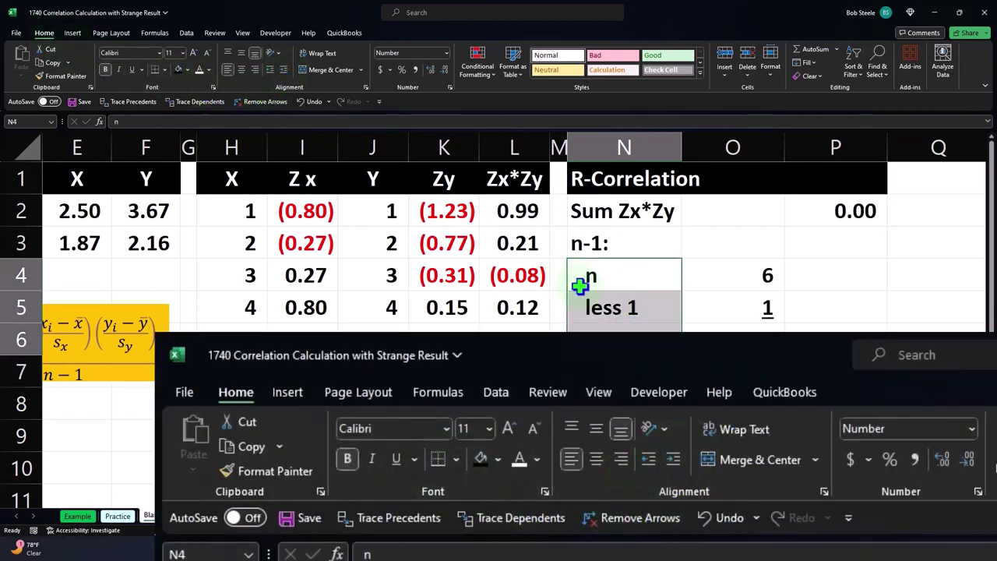
left_click(623, 327)
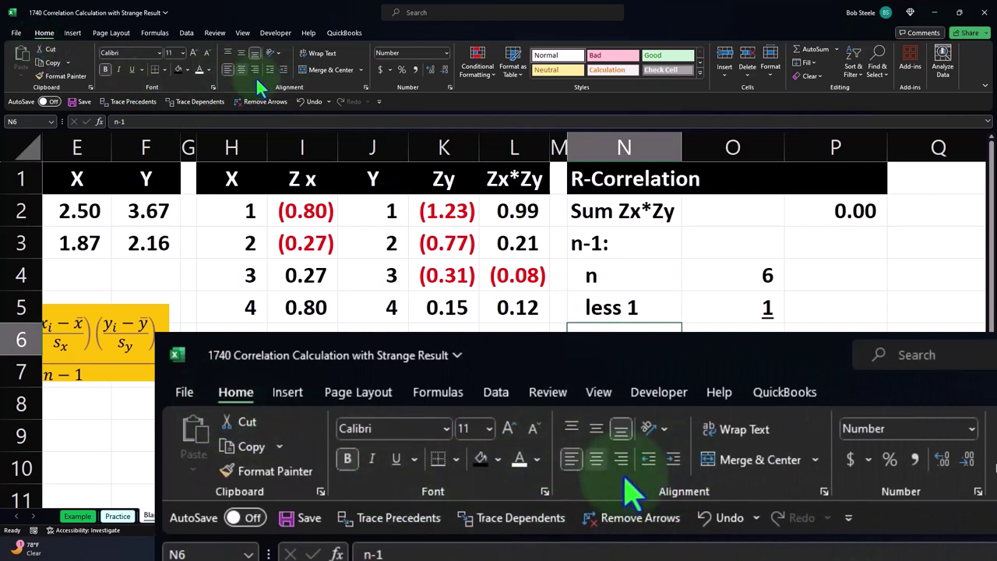
Label N7 "R-Correlation" as the result row of the table
left_click(613, 359)
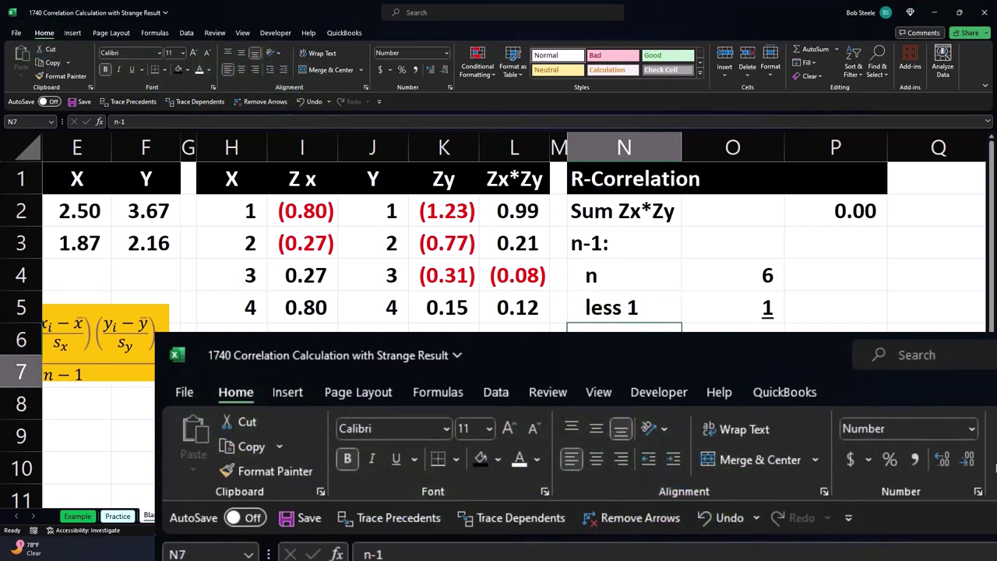
type("R-C")
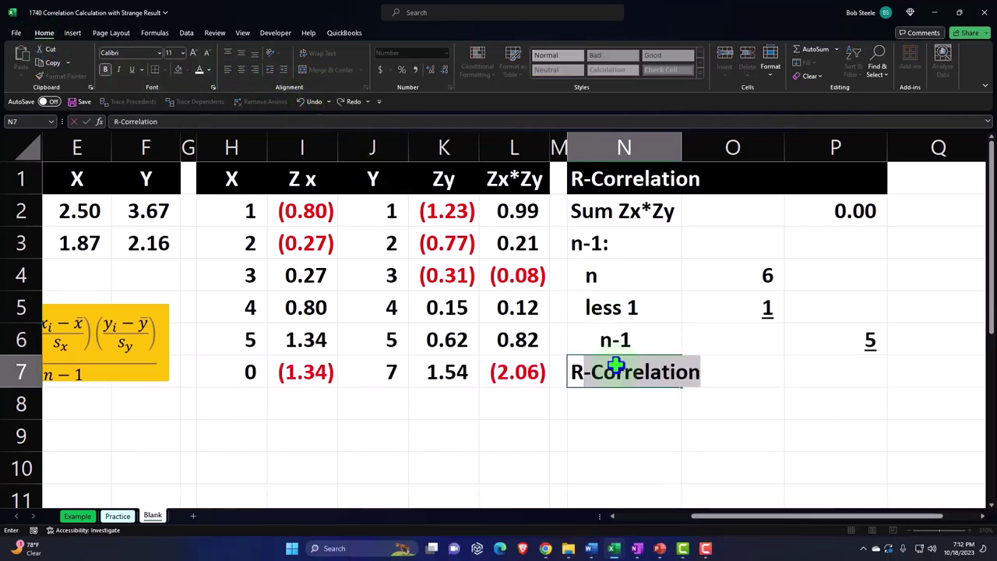
key("Tab")
key("Tab")
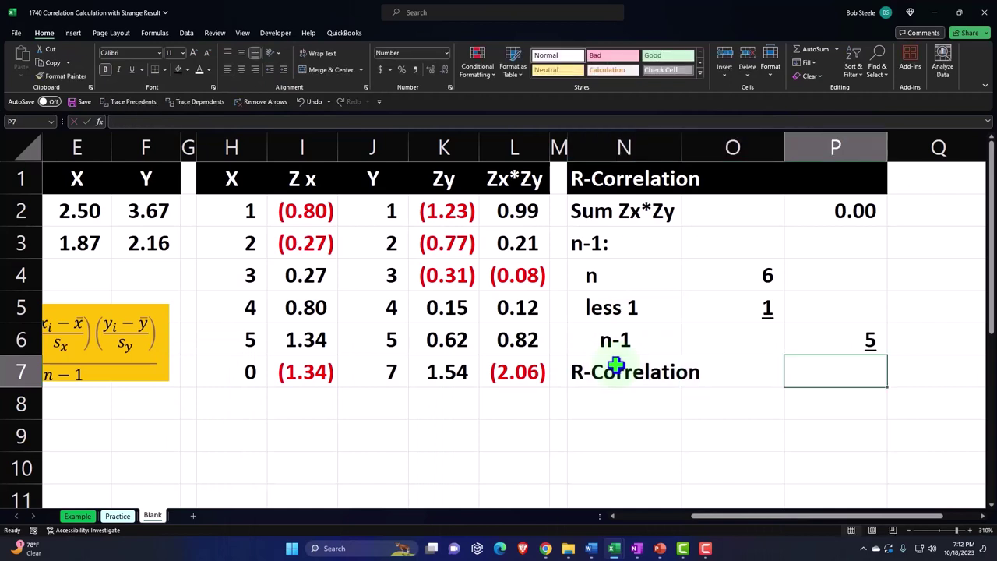
Enter the formula =P2/P6 in P7 to divide the Zx*Zy sum by n-1
type("=")
key("Up")
key("Up")
key("Up")
key("Up")
key("Up")
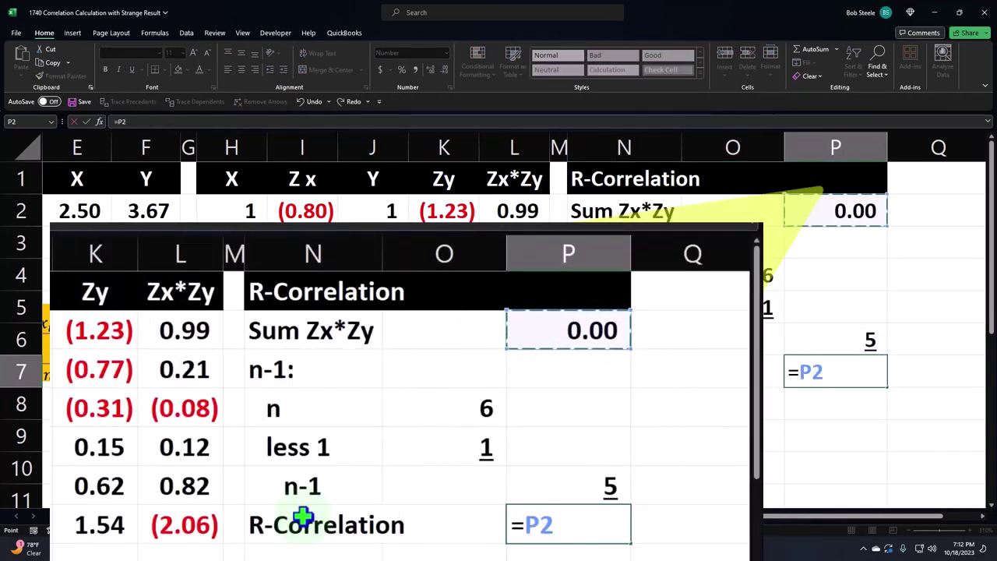
type("/")
key("Up")
key("Return")
left_click(302, 517)
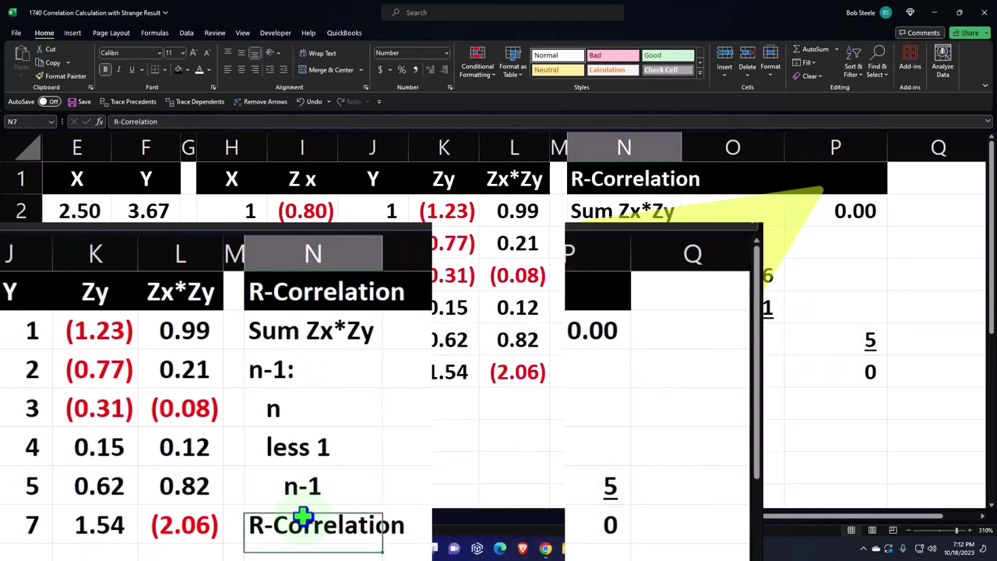
Display the R-Correlation result in P7 with two decimal places
key("Right")
key("Right")
left_click(429, 69)
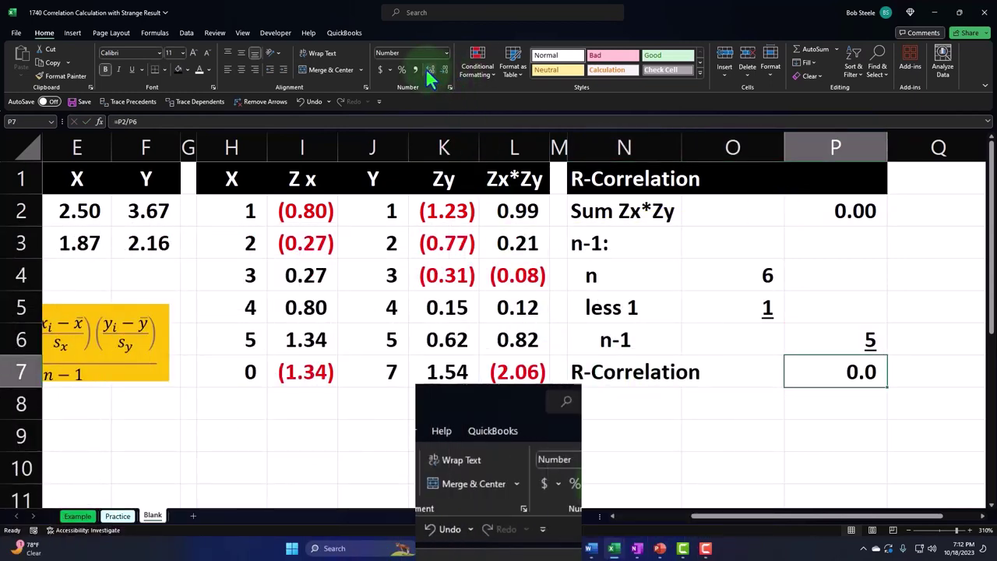
left_click(429, 69)
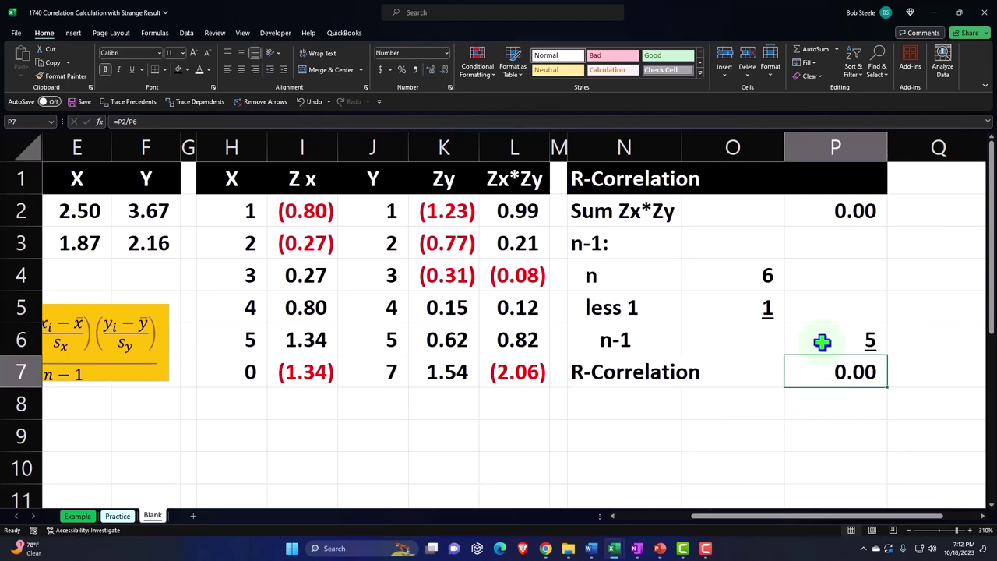
Go back to the source data and review the X values from A2 to A7 against their paired Y values
key("Left")
key("Left")
key("Left")
key("Left")
key("Left")
key("Left")
key("Left")
key("Left")
key("Left")
key("Left")
key("Left")
key("Left")
key("Left")
key("Left")
key("Left")
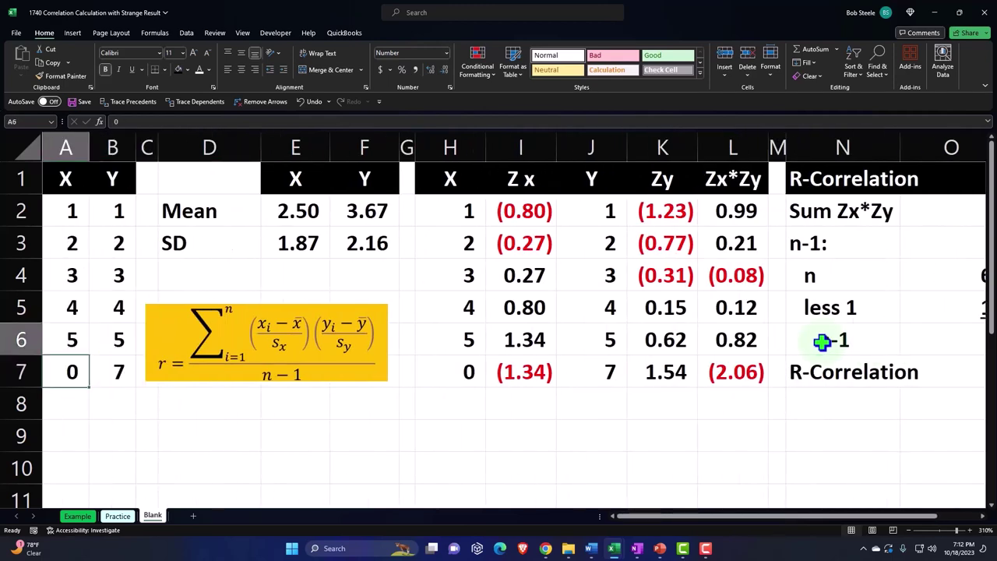
key("Up")
key("Up")
key("Up")
key("Up")
key("Up")
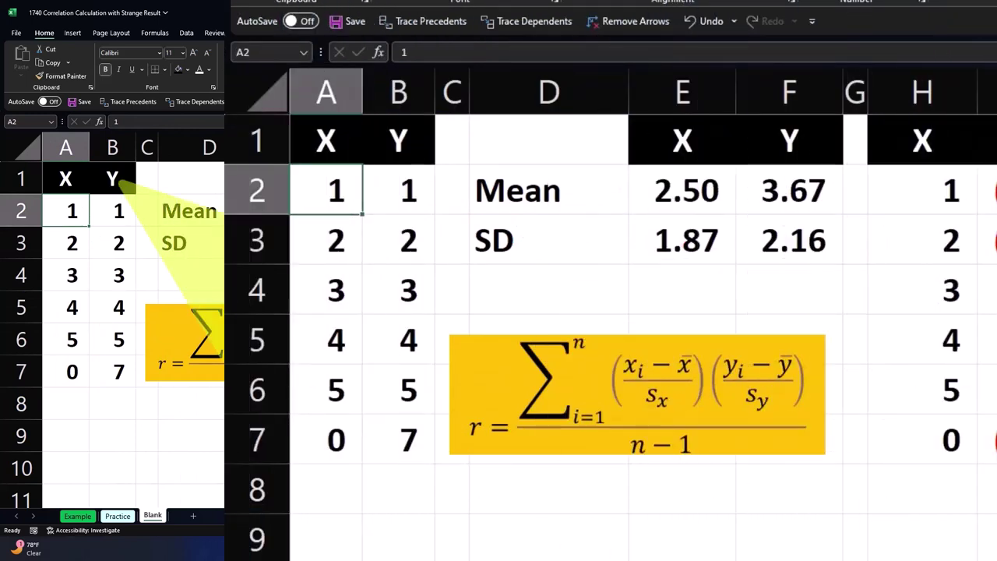
key("Down")
key("Down")
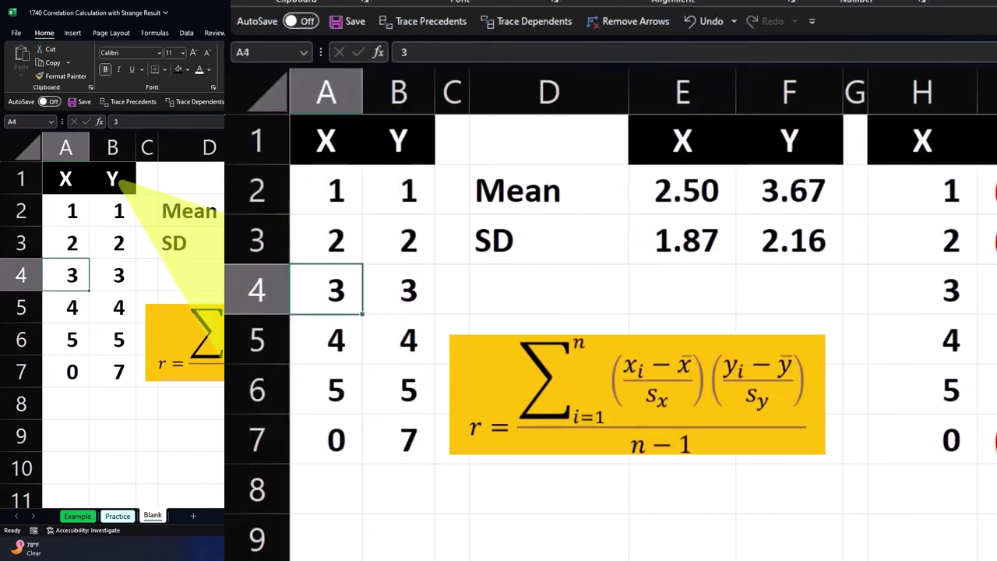
key("Down")
key("Down")
key("Down")
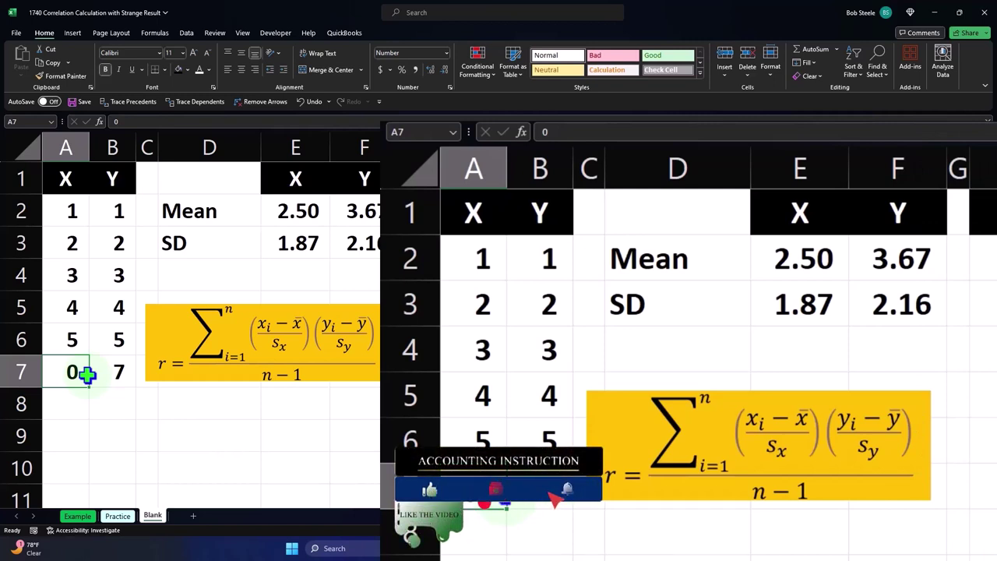
Insert a markers-only scatter chart from the X and Y data in A1:B7
left_click_drag(70, 178, 106, 369)
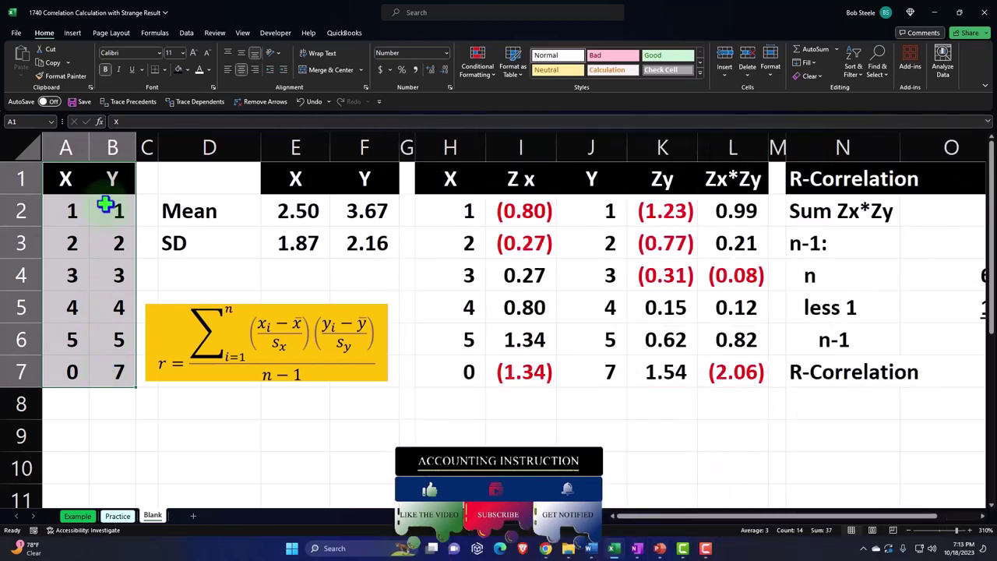
left_click(72, 35)
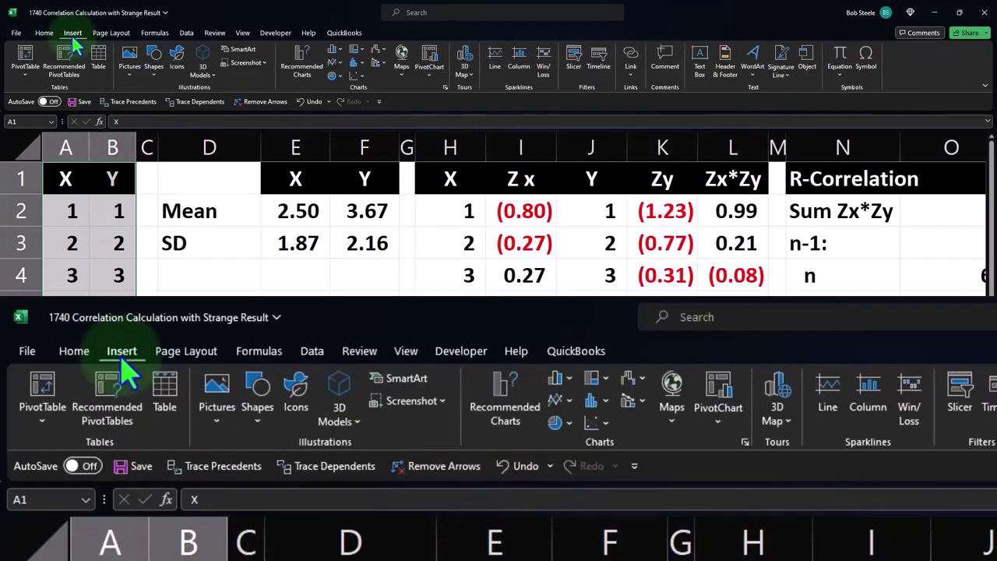
left_click(356, 76)
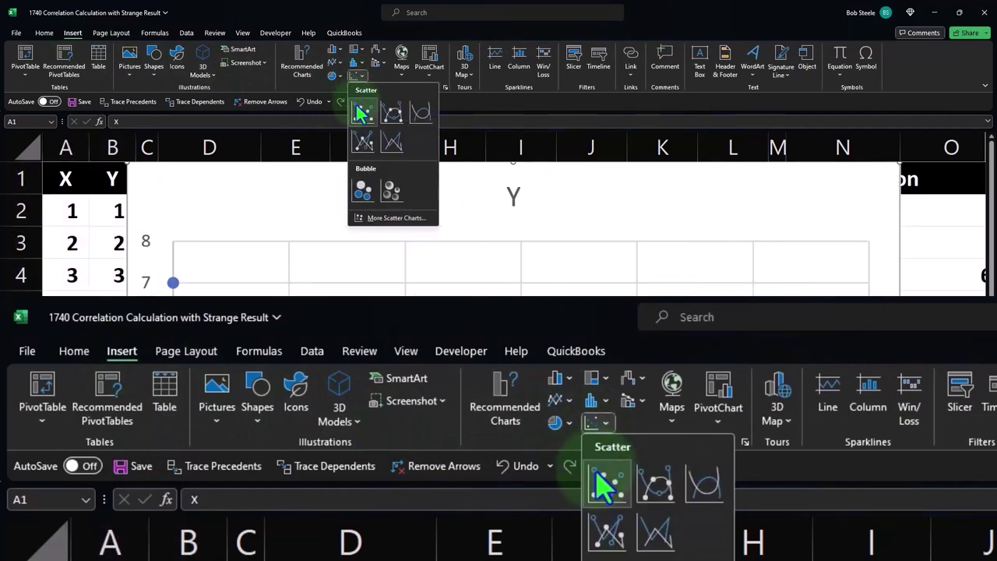
left_click(362, 113)
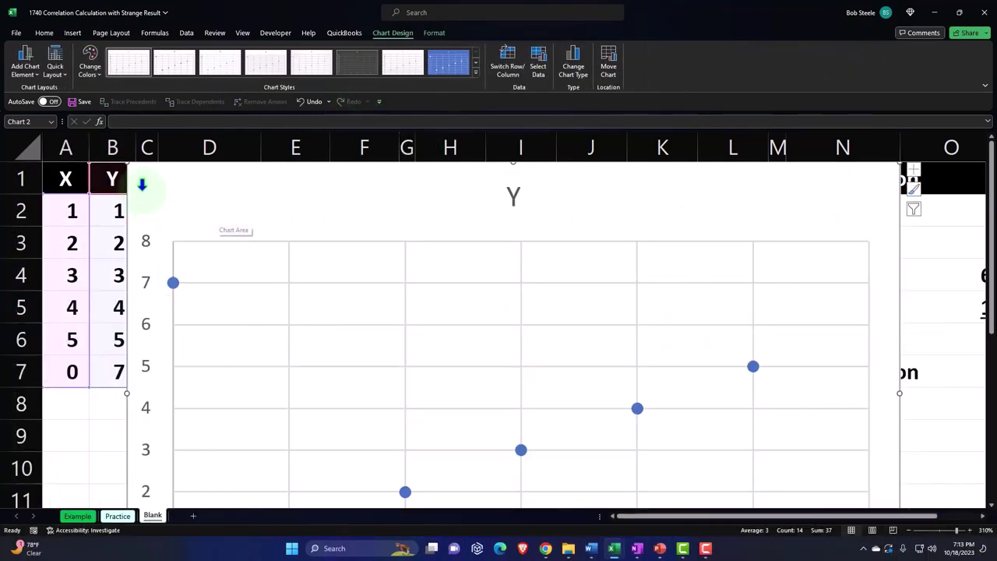
left_click(151, 194)
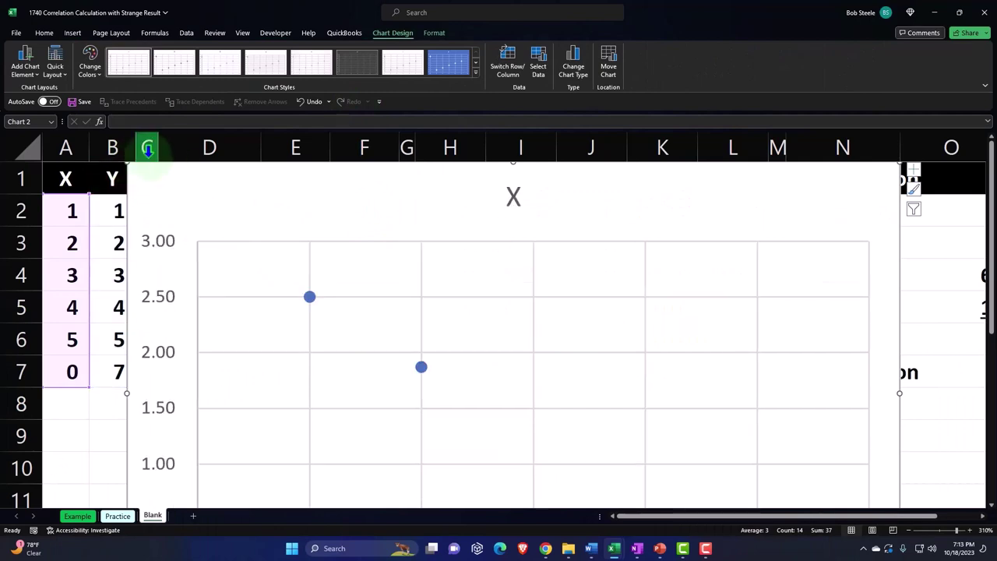
left_click_drag(127, 163, 216, 215)
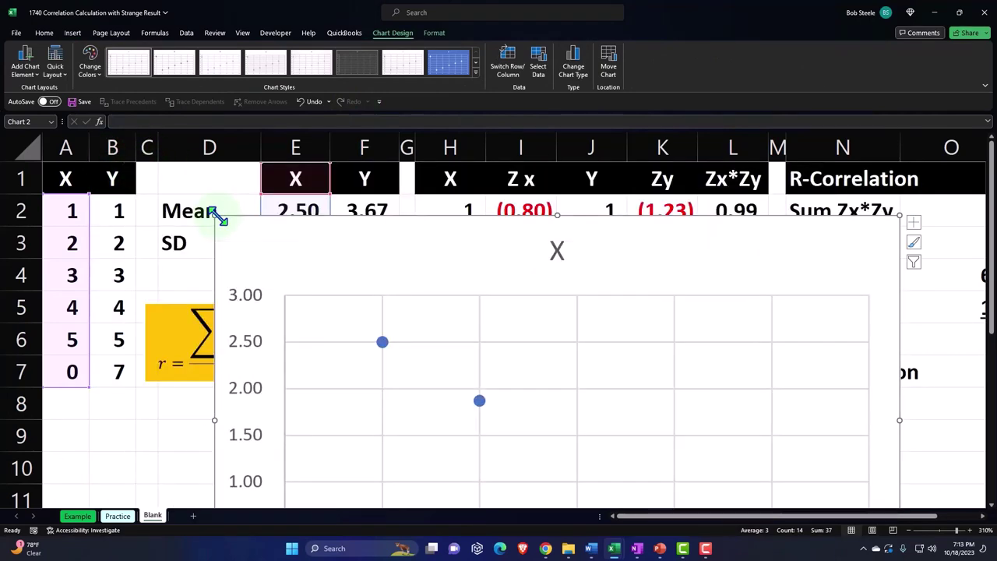
scroll(221, 216, "down", 2)
scroll(234, 239, "up", 2)
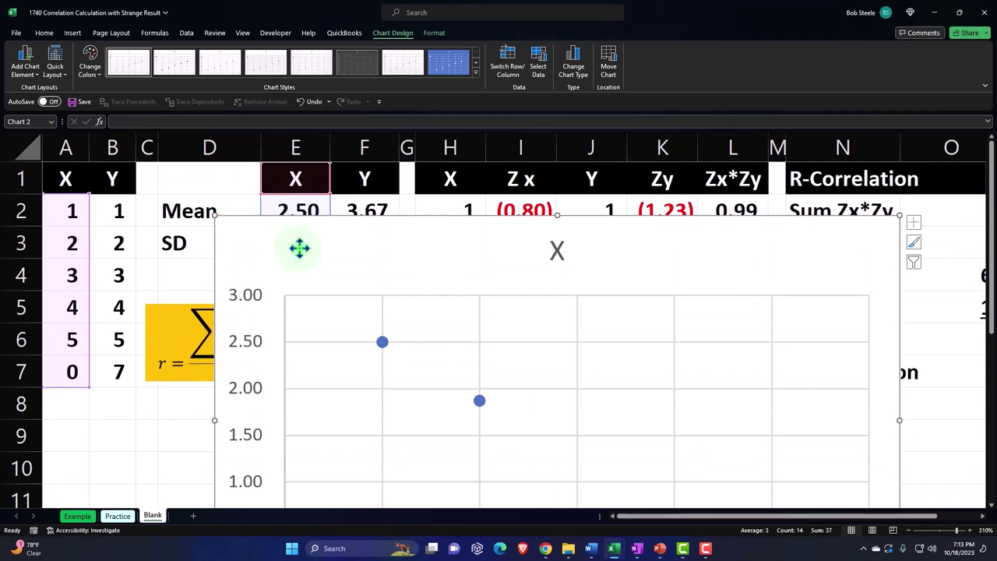
left_click(307, 103)
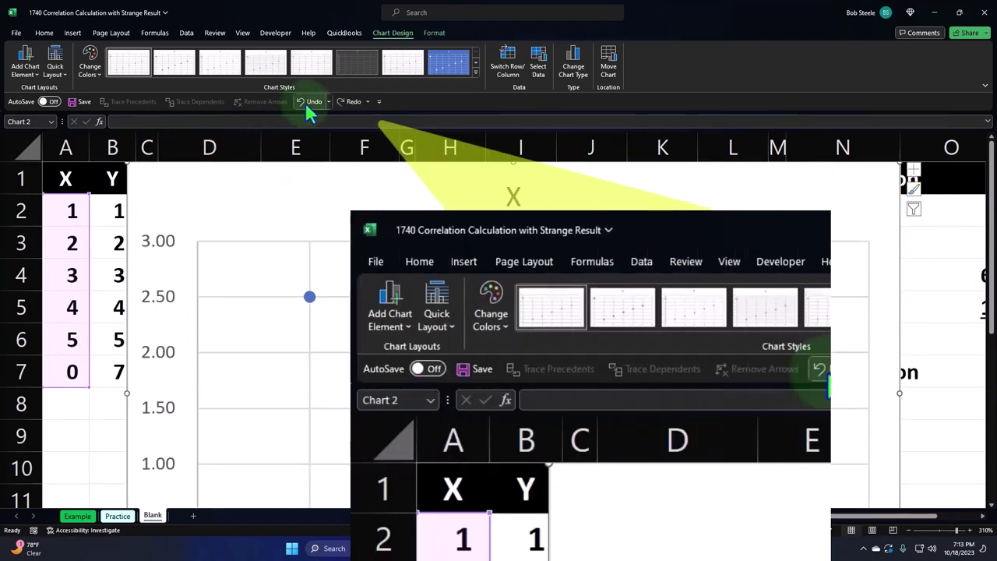
left_click(305, 102)
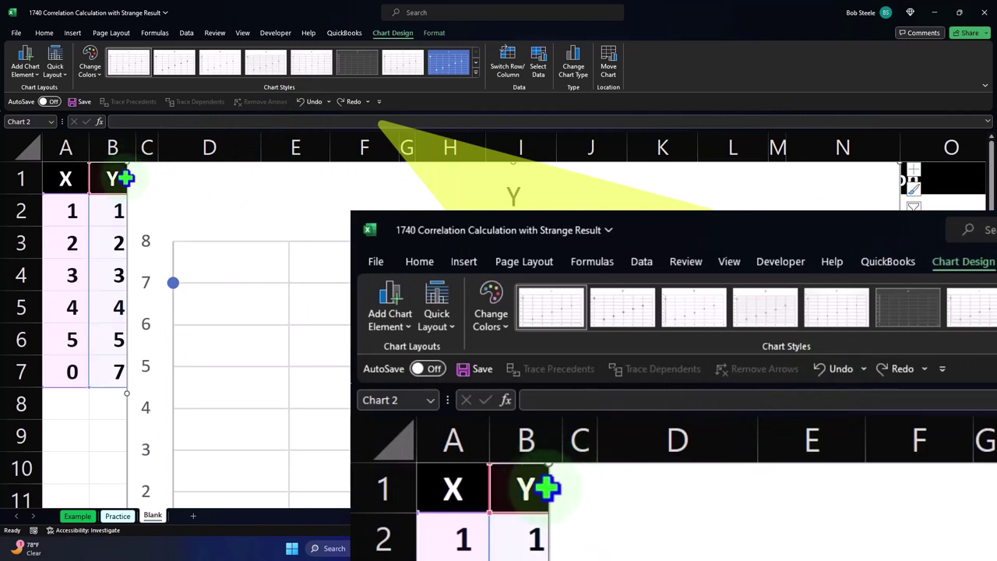
Shrink the scatter chart and position it over columns D to L, clear of the X and Y data and the R-Correlation table
scroll(256, 345, "down", 3)
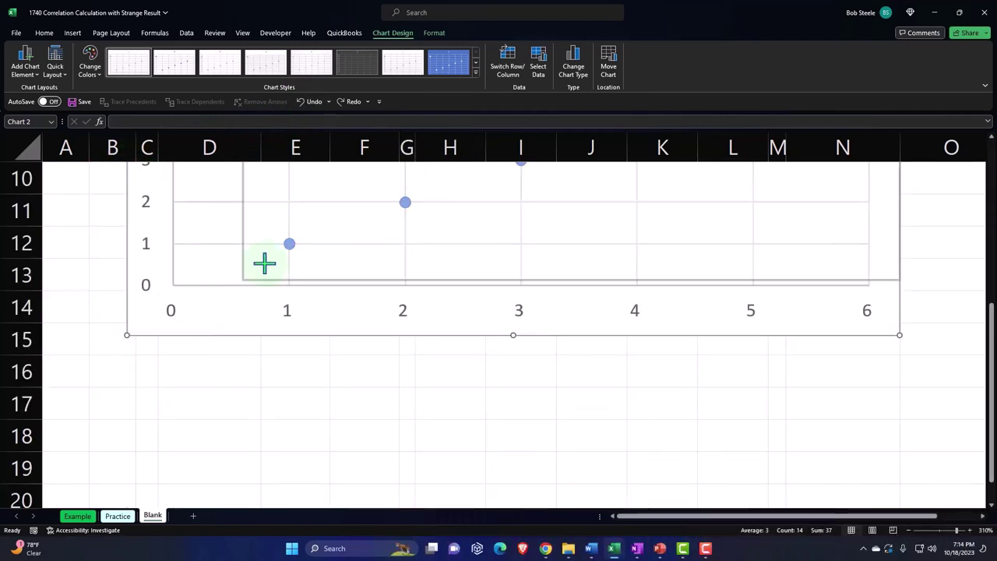
key("ctrl+y")
scroll(322, 239, "up", 3)
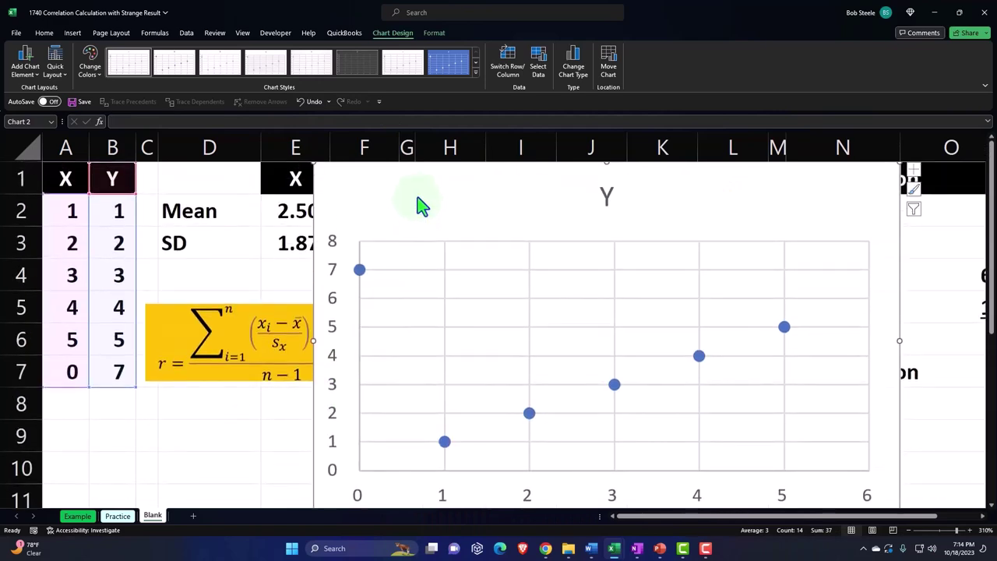
left_click_drag(421, 205, 316, 258)
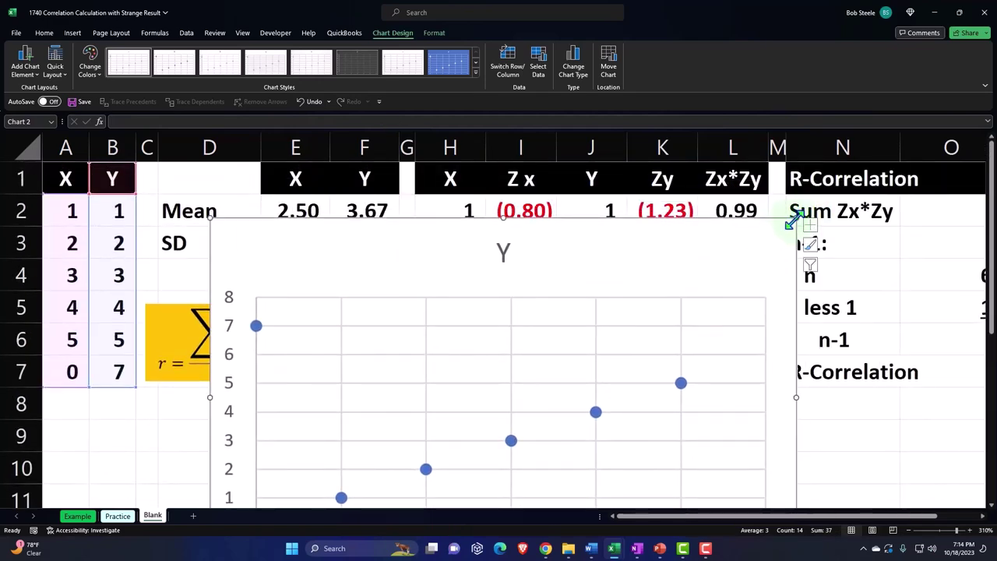
left_click_drag(793, 222, 665, 176)
Delete the scatter chart's title and add axis titles
left_click(469, 193)
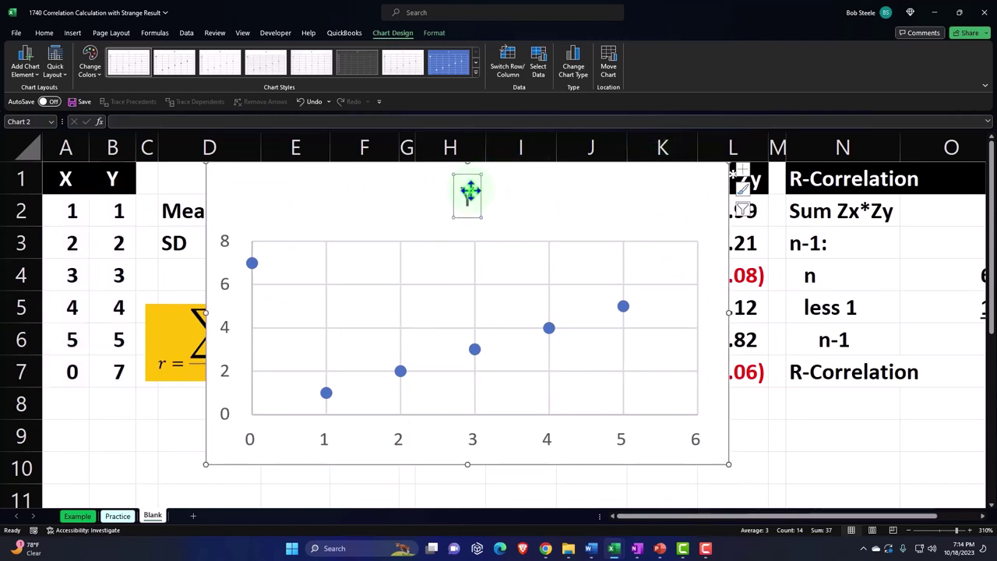
key("Delete")
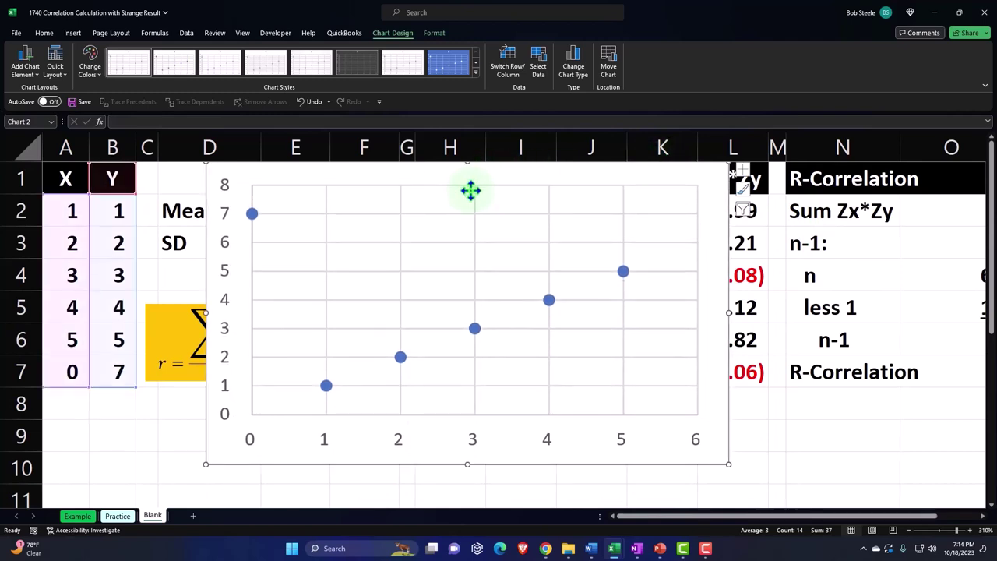
left_click(743, 173)
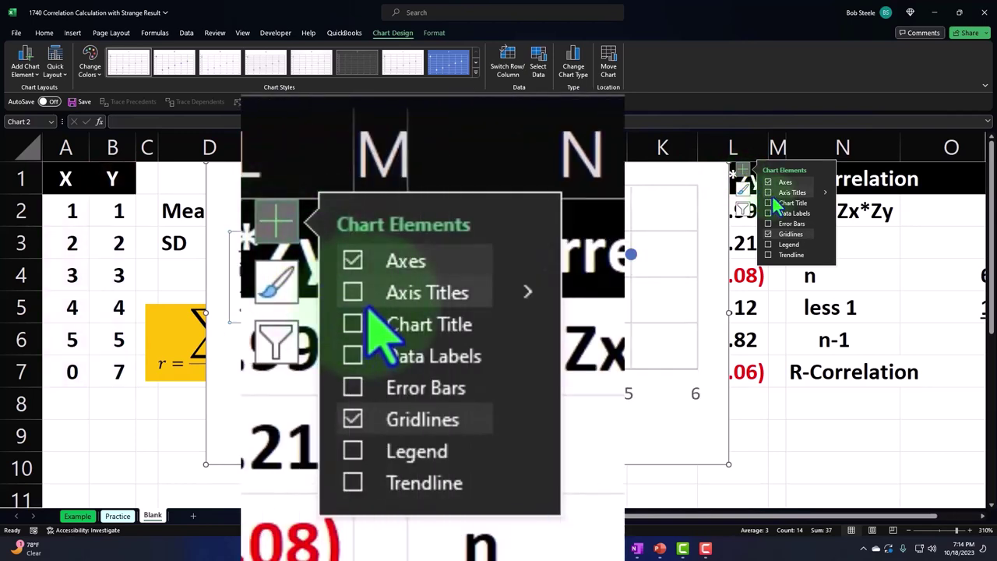
left_click(768, 193)
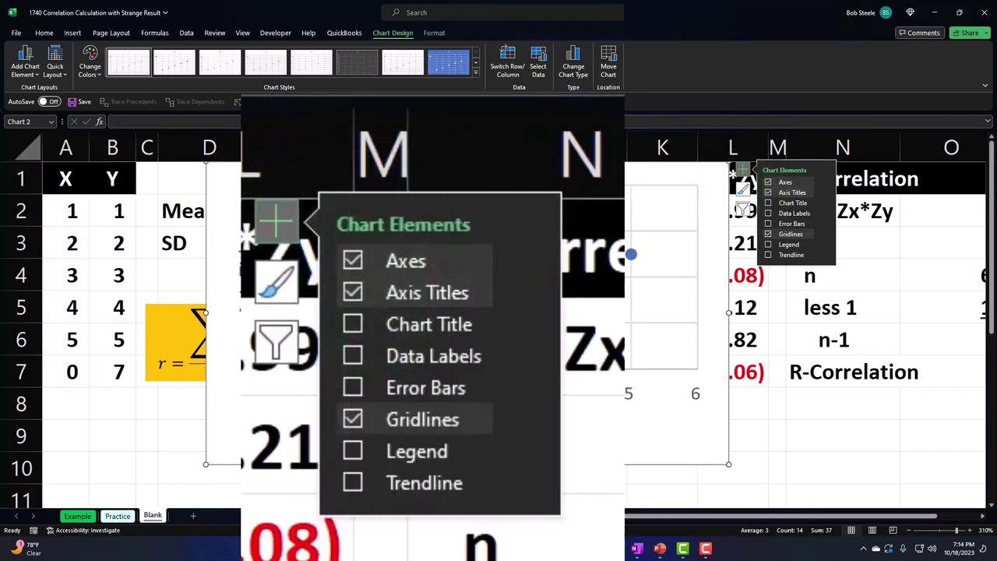
Link the horizontal axis title to cell A1 and the vertical axis title to cell B1
left_click(497, 424)
type("=")
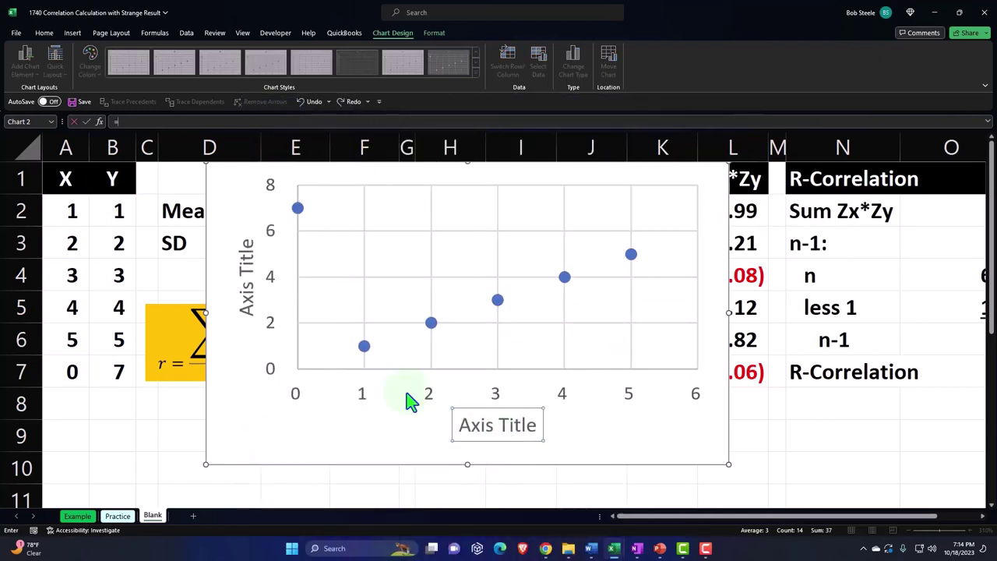
left_click(68, 178)
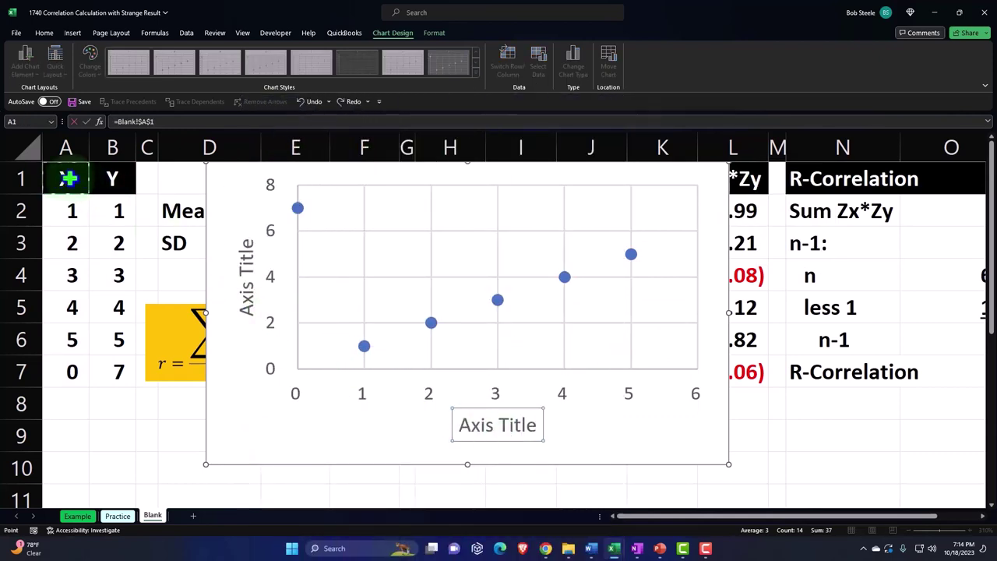
key("Return")
left_click(245, 270)
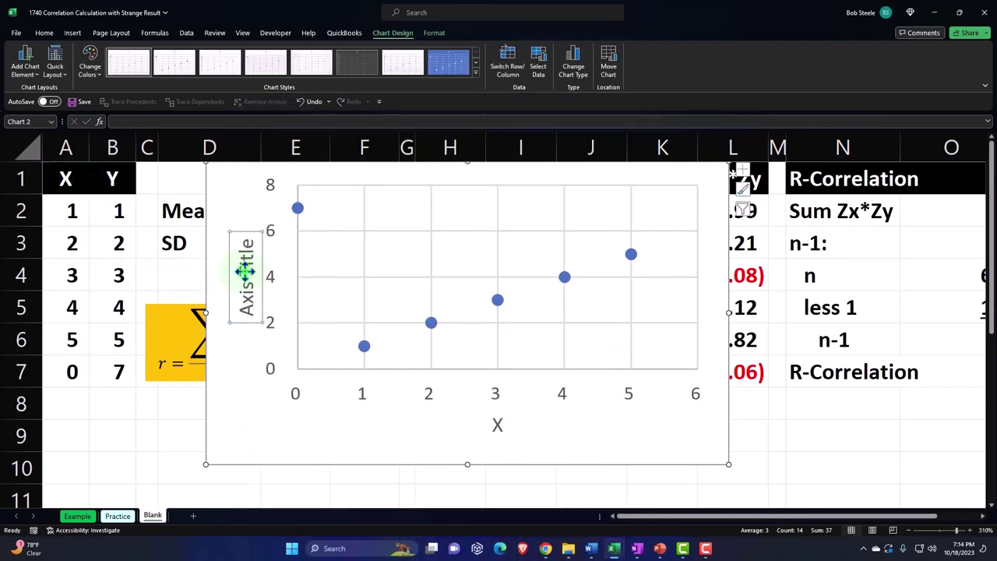
type("=")
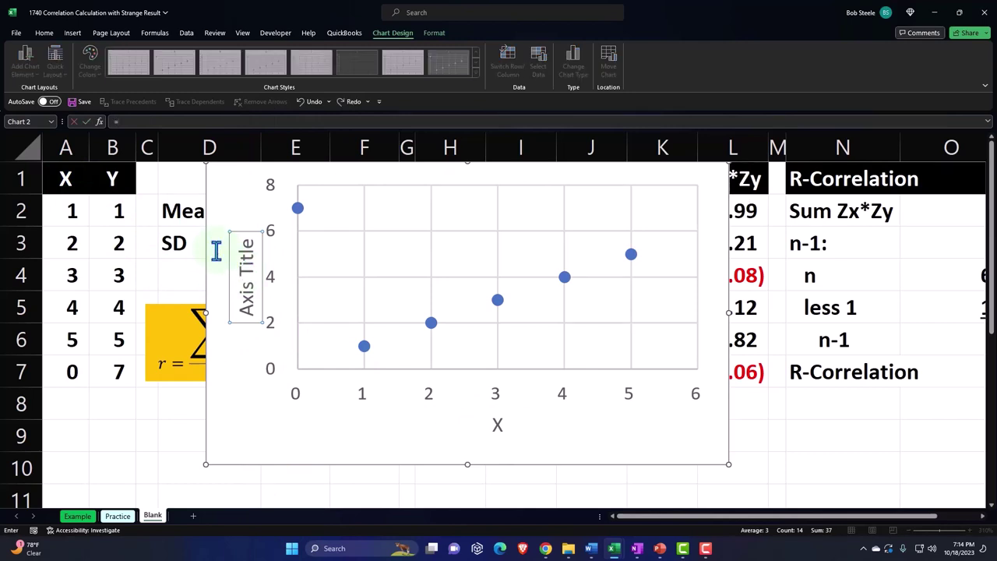
left_click(116, 178)
key("Return")
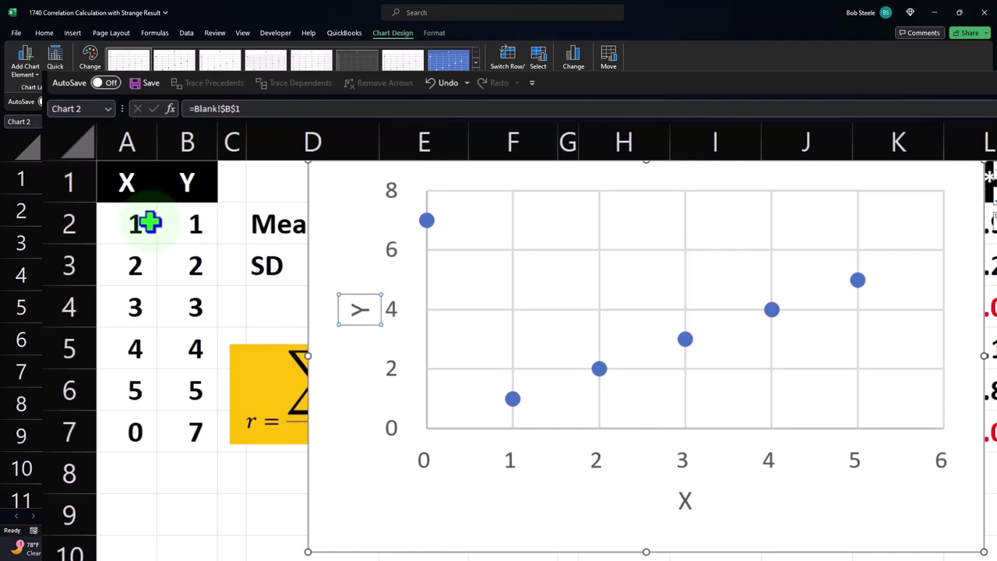
left_click(683, 502)
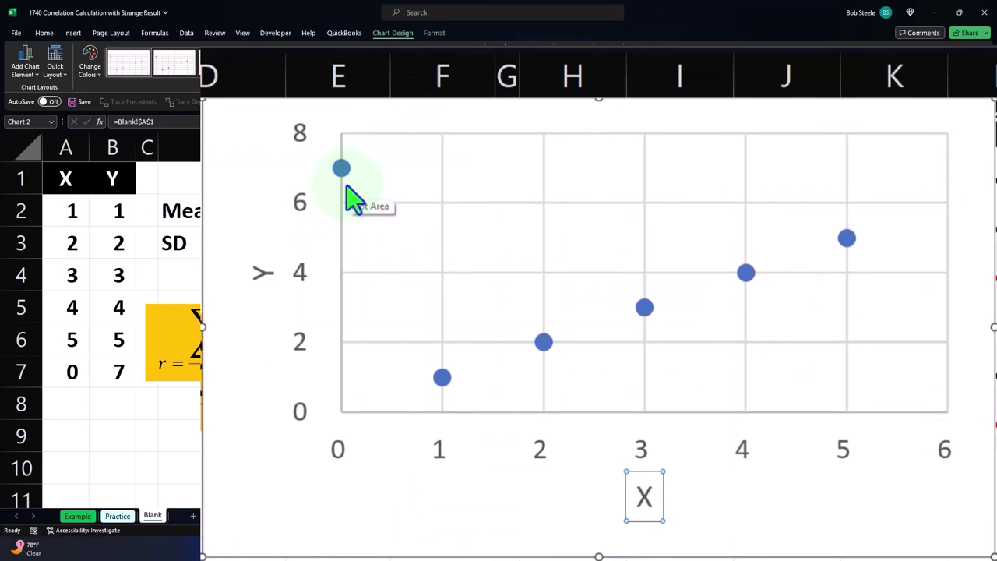
Add a trendline to the scatter chart
mouse_move(352, 193)
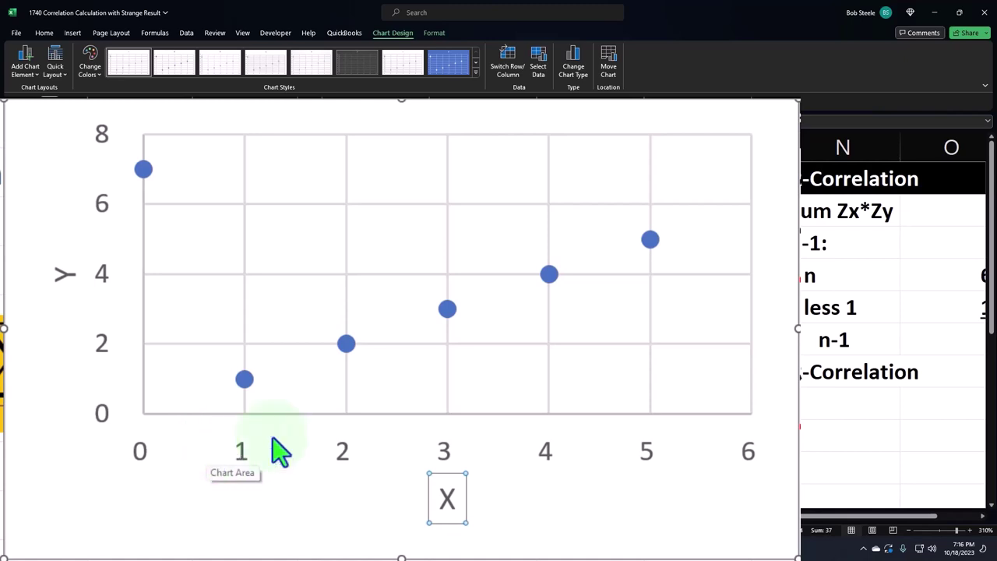
left_click(744, 173)
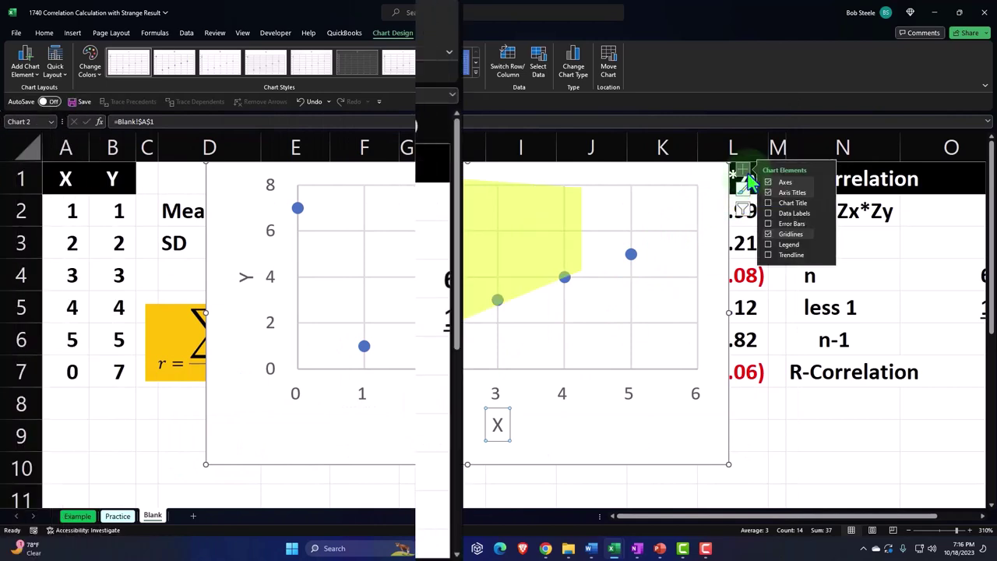
left_click(769, 255)
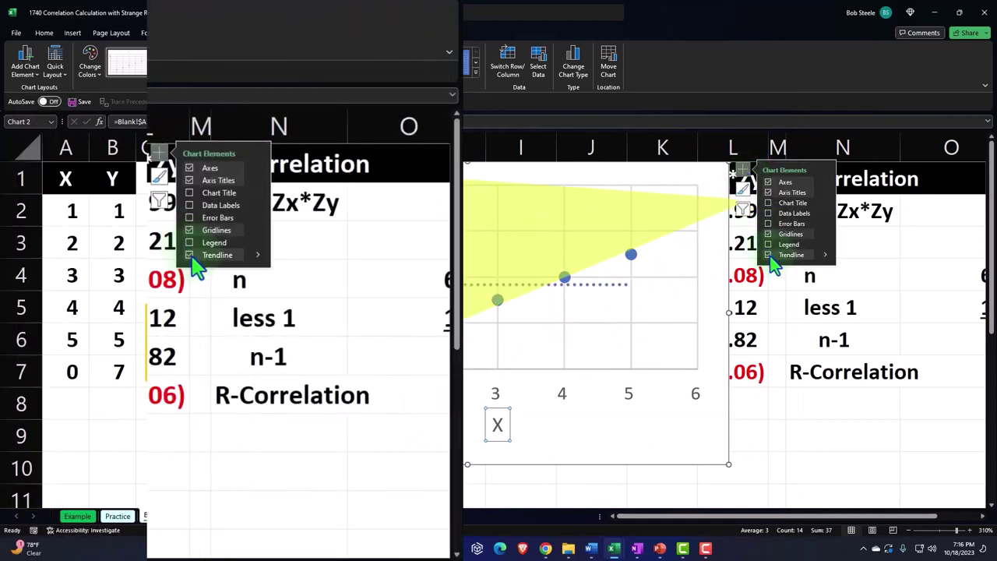
Format the scatter chart's linear trendline as a solid gold line
left_click(258, 256)
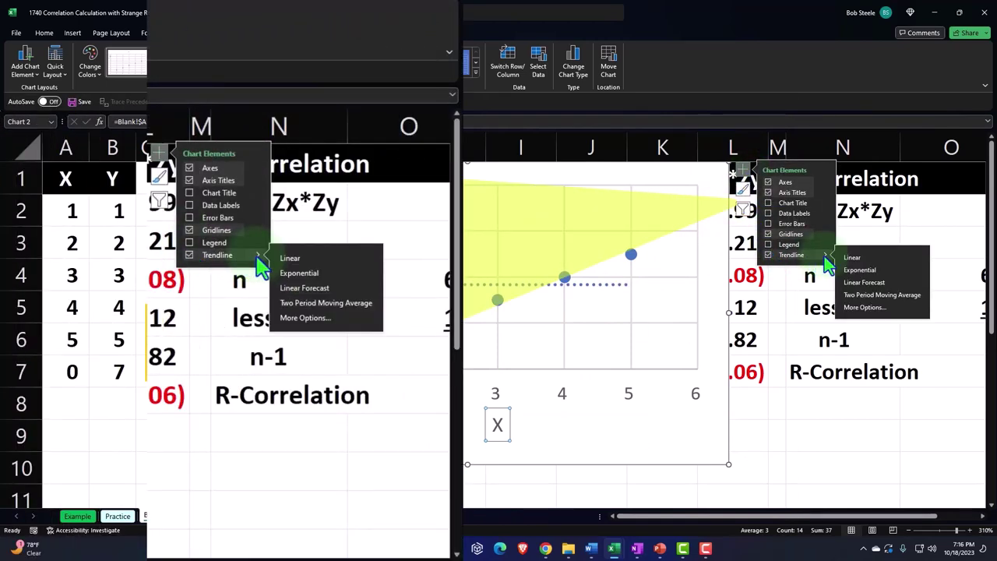
left_click(857, 308)
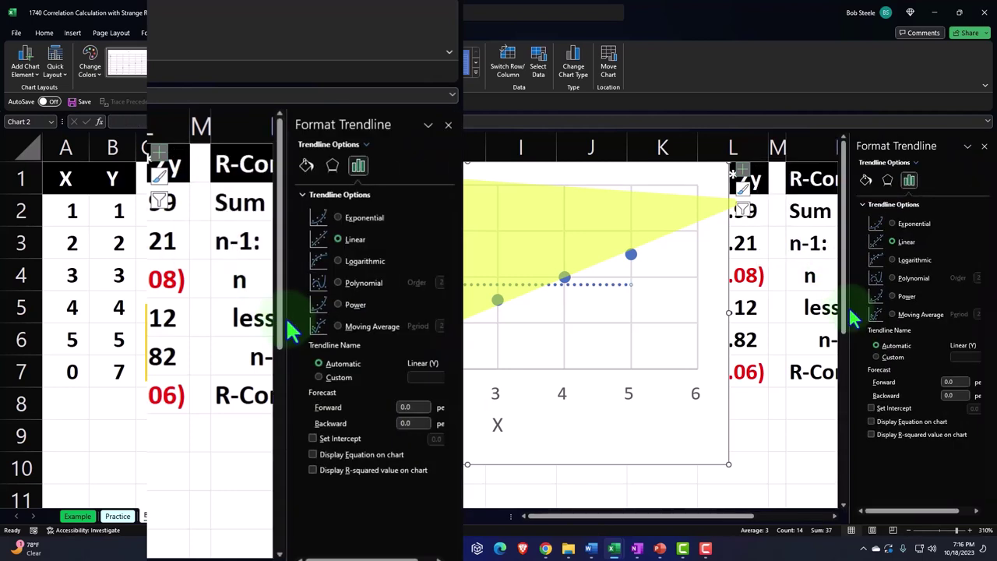
left_click(867, 181)
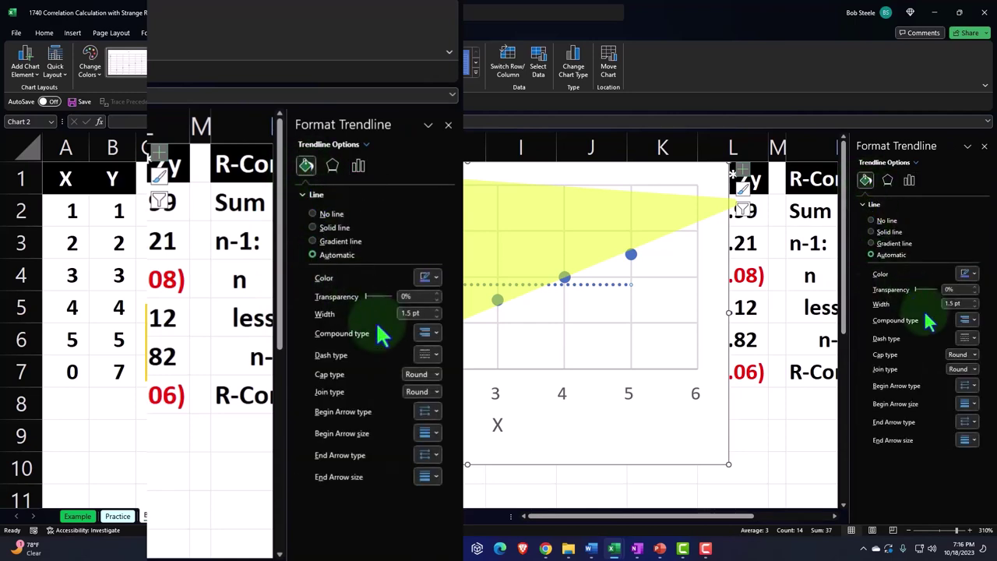
left_click(967, 338)
left_click(435, 369)
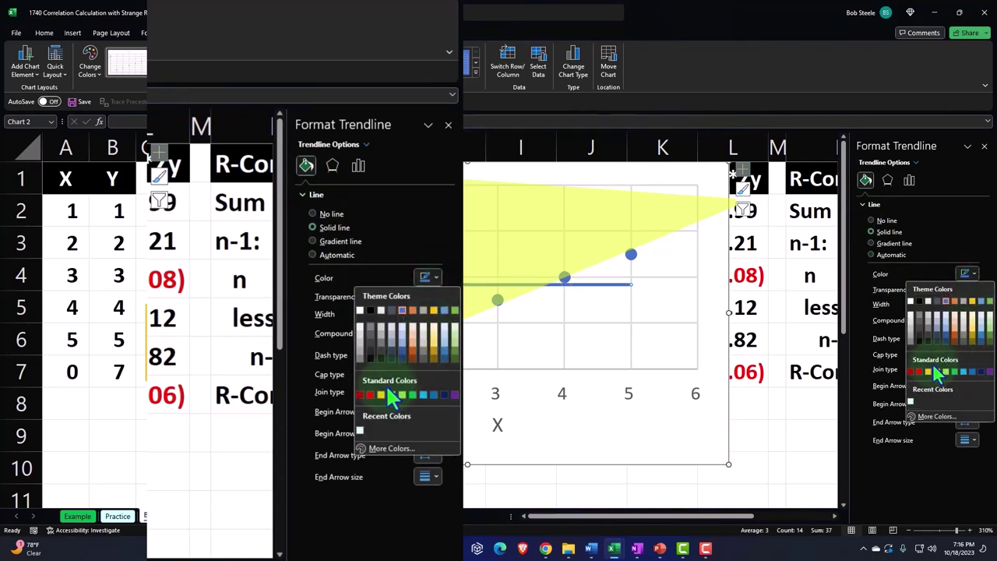
left_click(931, 373)
left_click(983, 145)
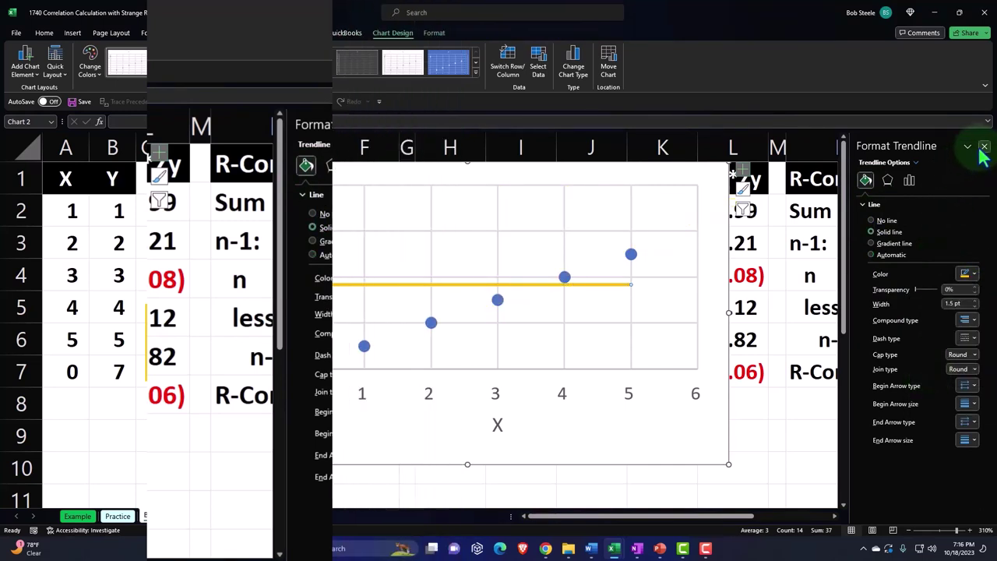
Move the scatter chart below the worksheet tables, starting in row 8 and spanning columns I to P
left_click_drag(258, 216, 645, 448)
left_click_drag(646, 516, 717, 516)
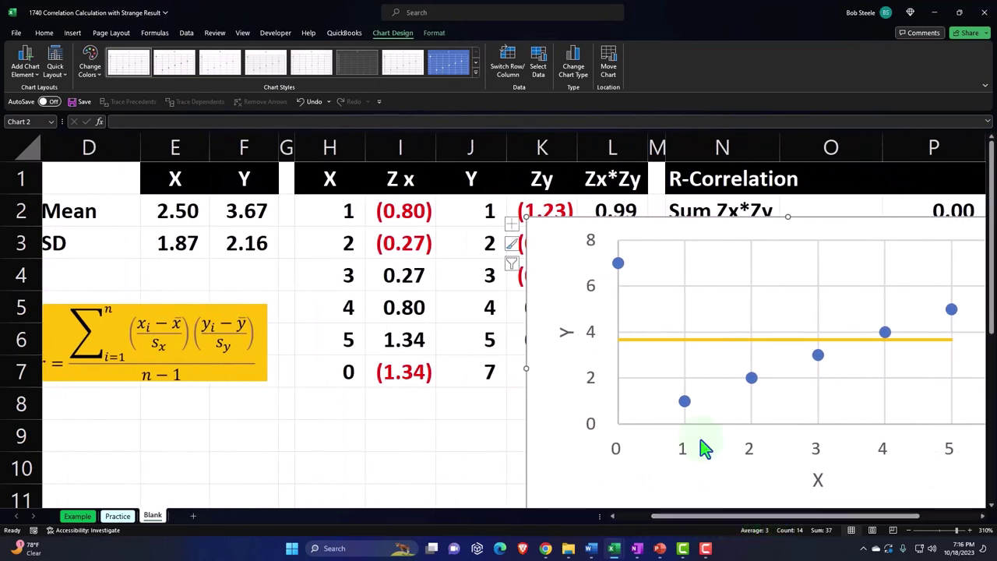
left_click_drag(551, 257, 816, 272)
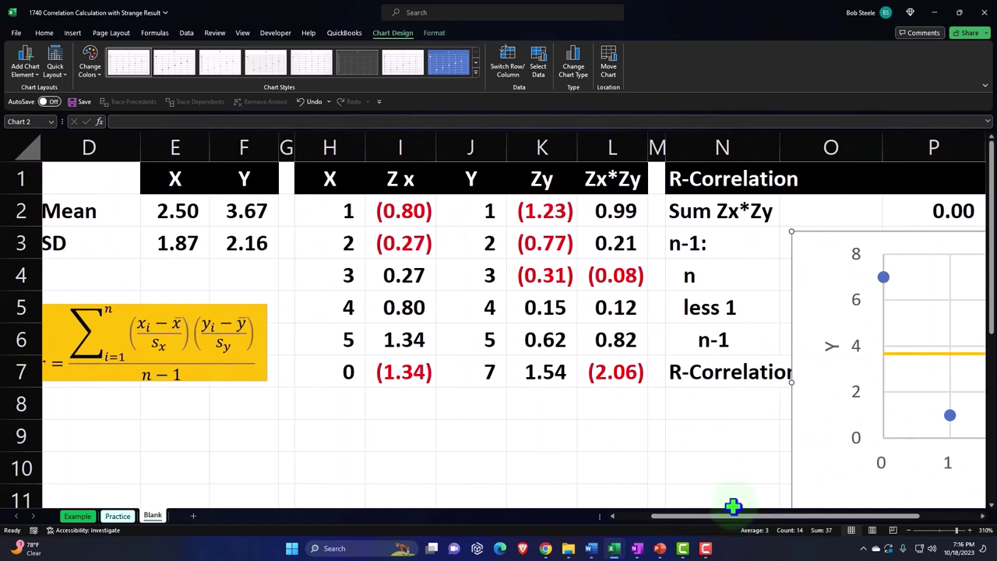
left_click_drag(734, 516, 787, 522)
left_click_drag(606, 263, 434, 452)
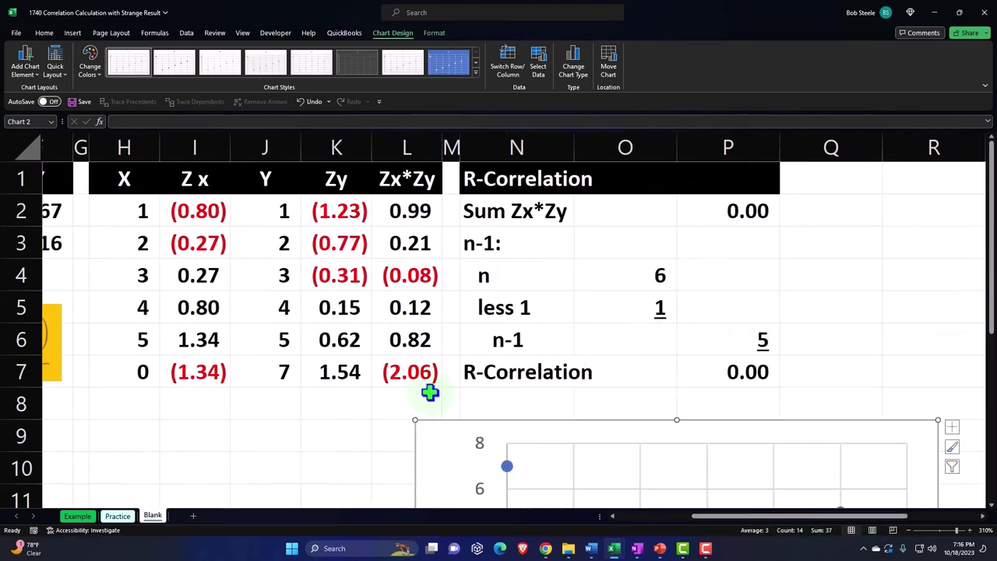
scroll(429, 382, "down", 2)
left_click_drag(410, 262, 244, 247)
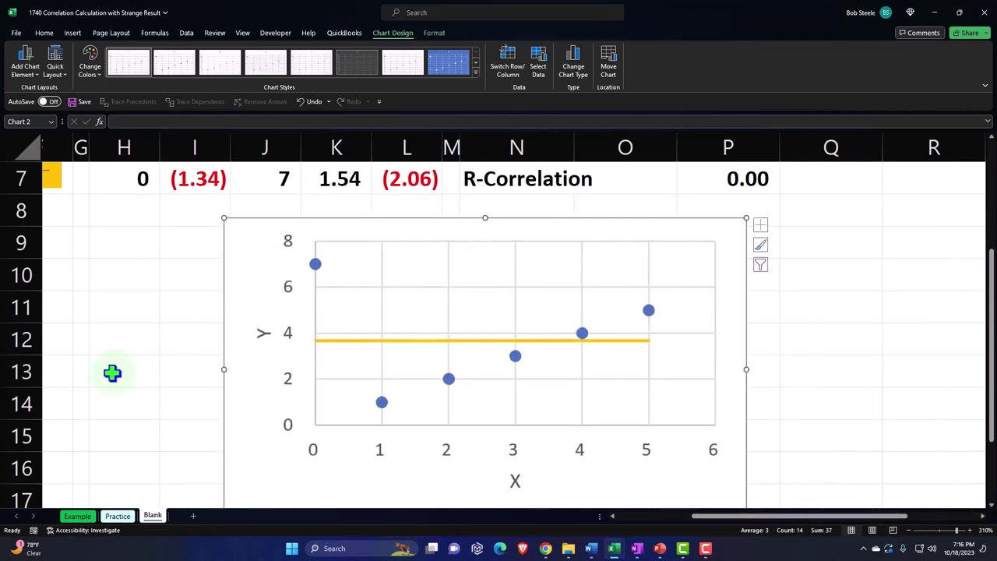
scroll(110, 376, "up", 2)
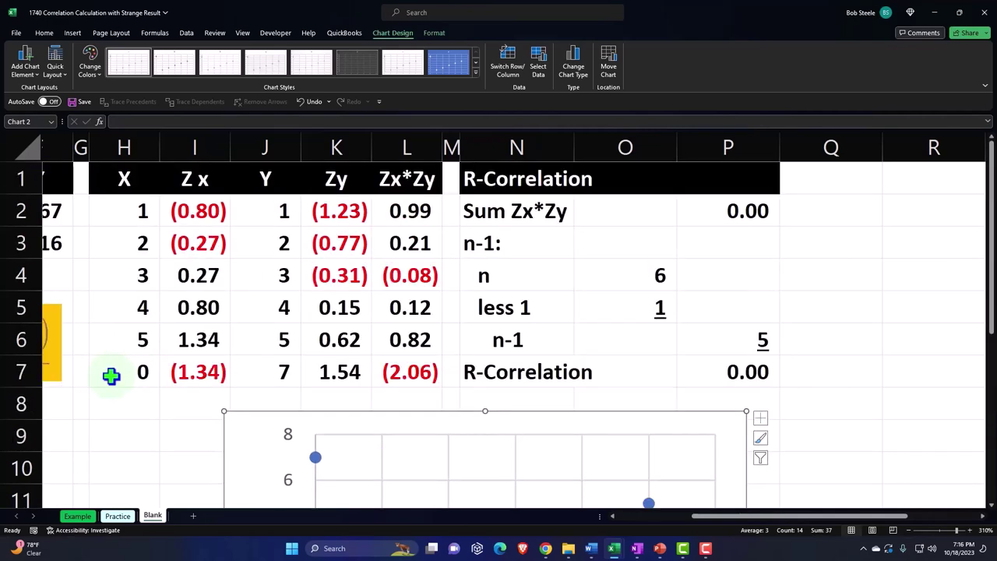
Check in the Excel add-ins settings whether the Analysis ToolPak is enabled, leaving the add-ins unchanged
left_click(363, 275)
key("Left")
key("Left")
key("Left")
key("Left")
key("Left")
key("Left")
key("Left")
key("Left")
key("Left")
key("Left")
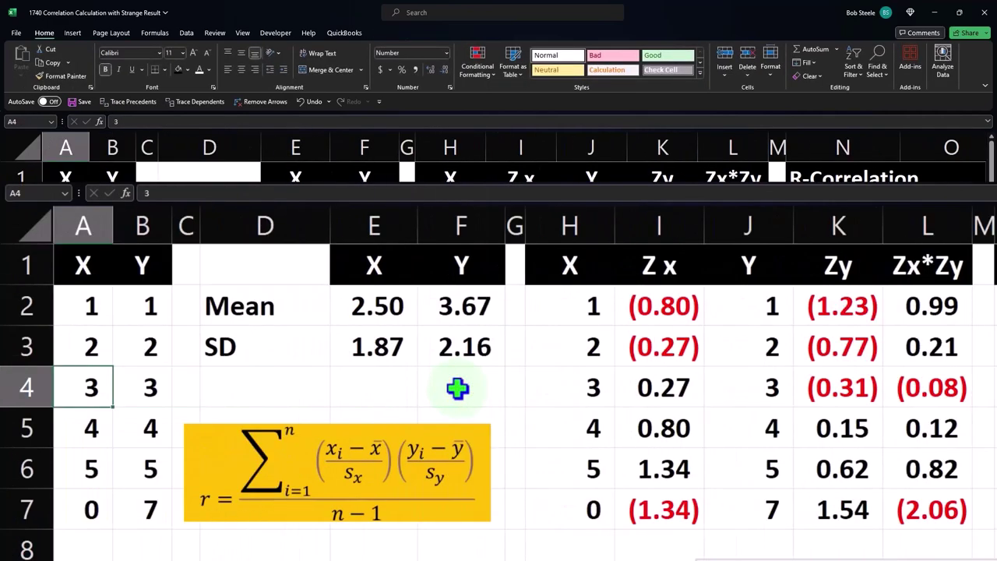
left_click(253, 380)
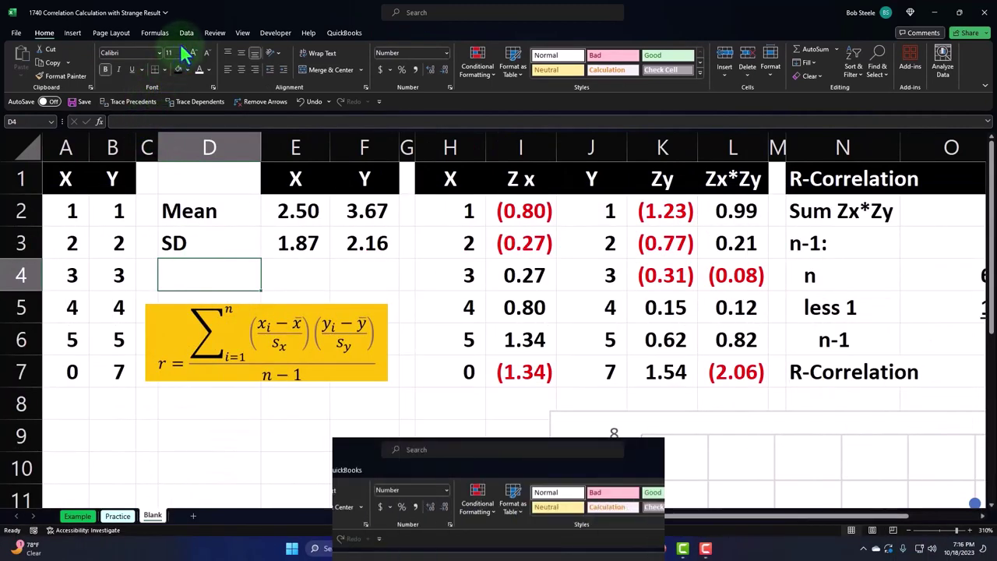
left_click(186, 36)
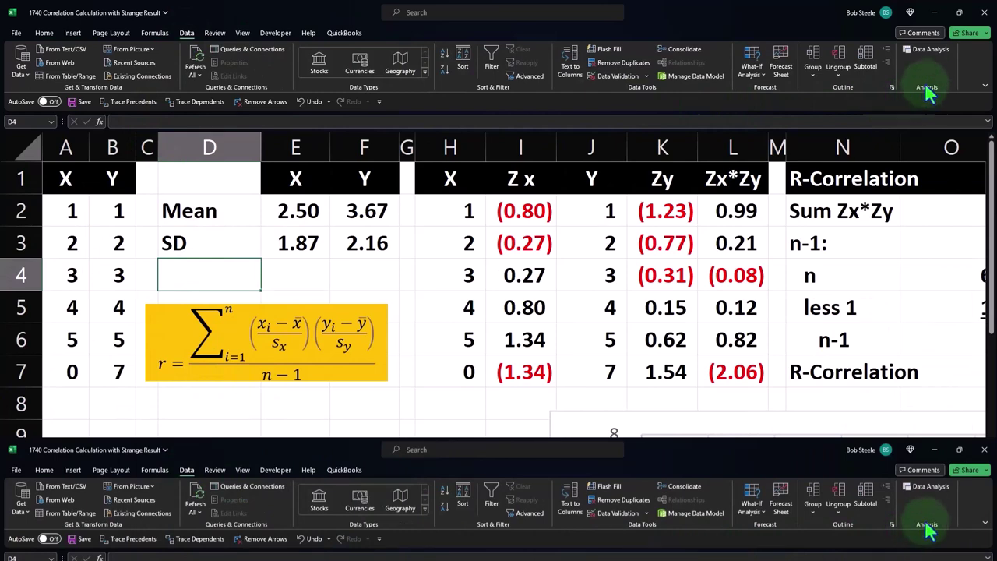
left_click(16, 33)
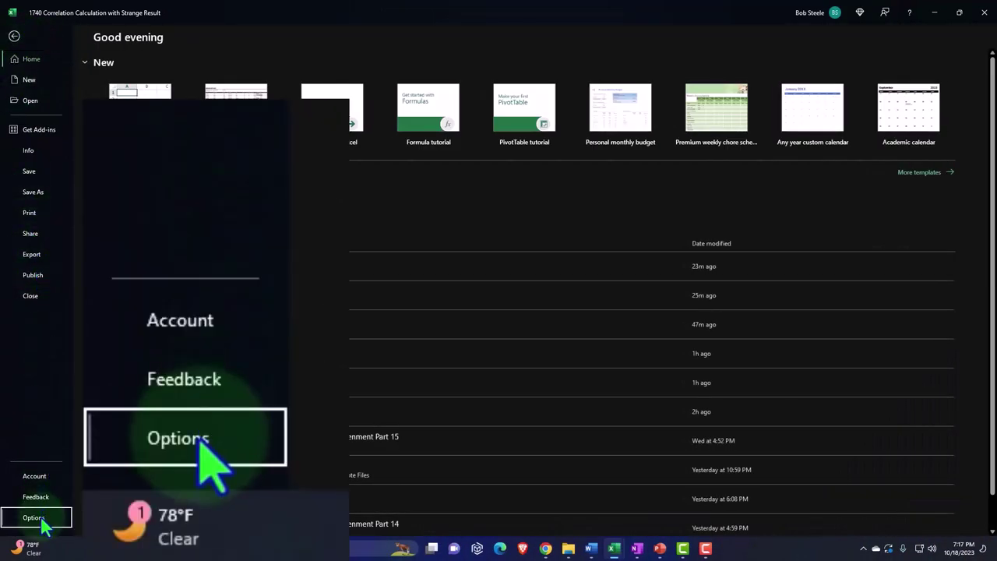
left_click(35, 517)
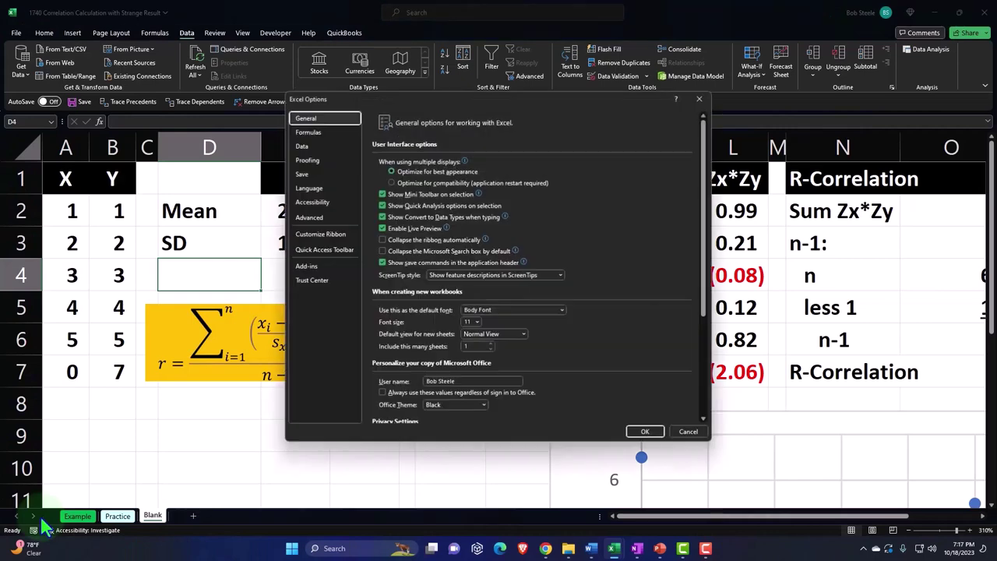
left_click(307, 268)
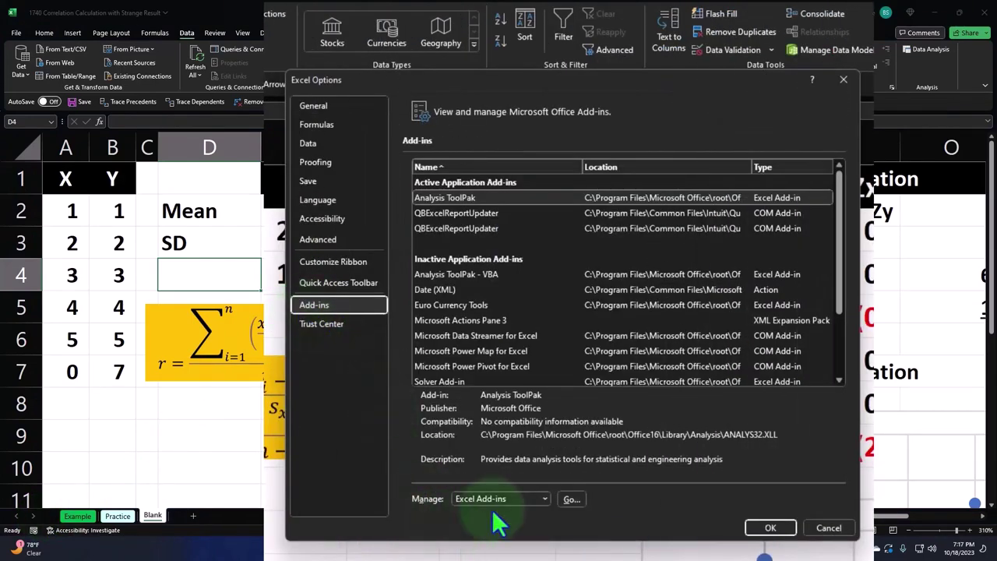
left_click(571, 499)
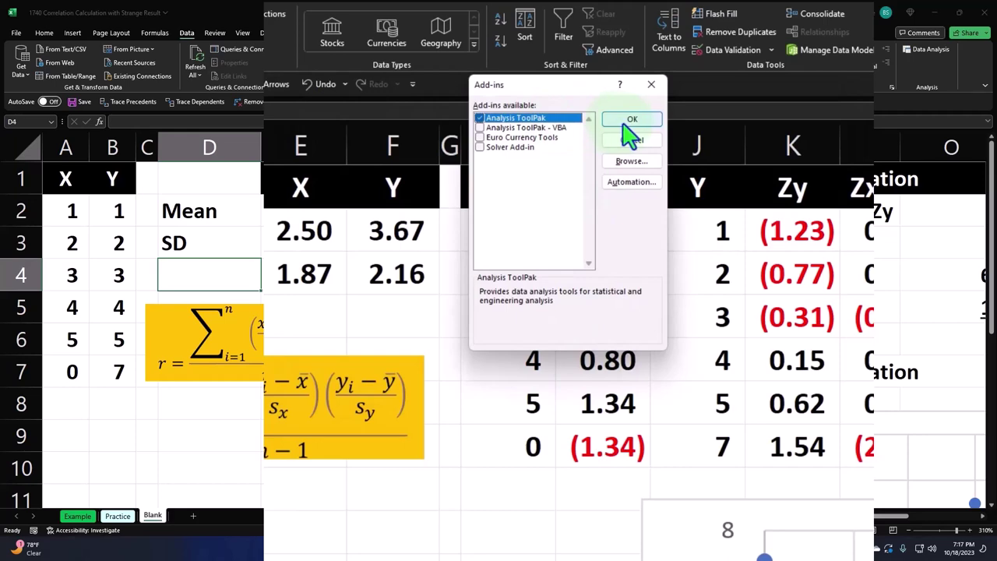
left_click(651, 85)
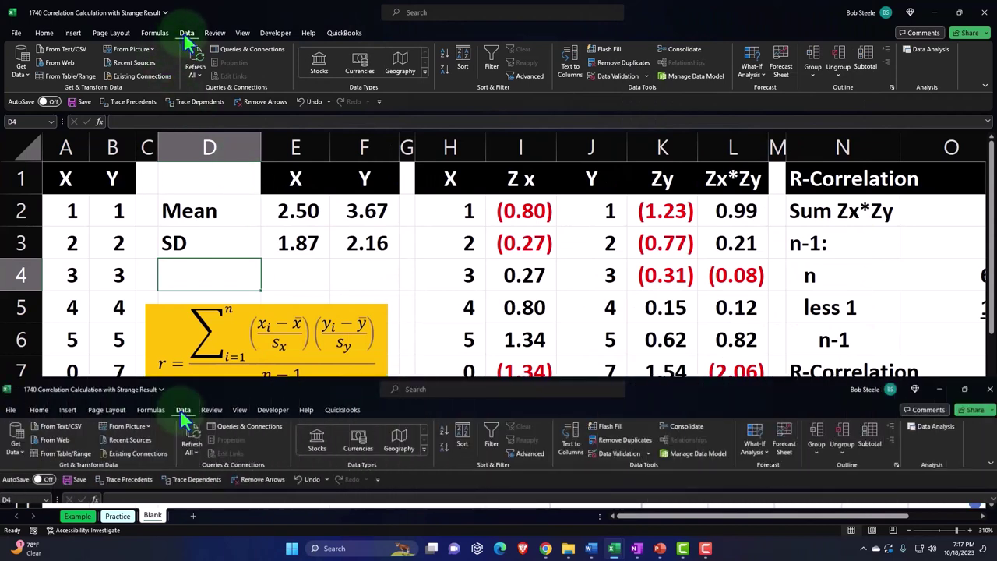
Start the Correlation data analysis tool and set its input range to A1:B7
left_click(908, 48)
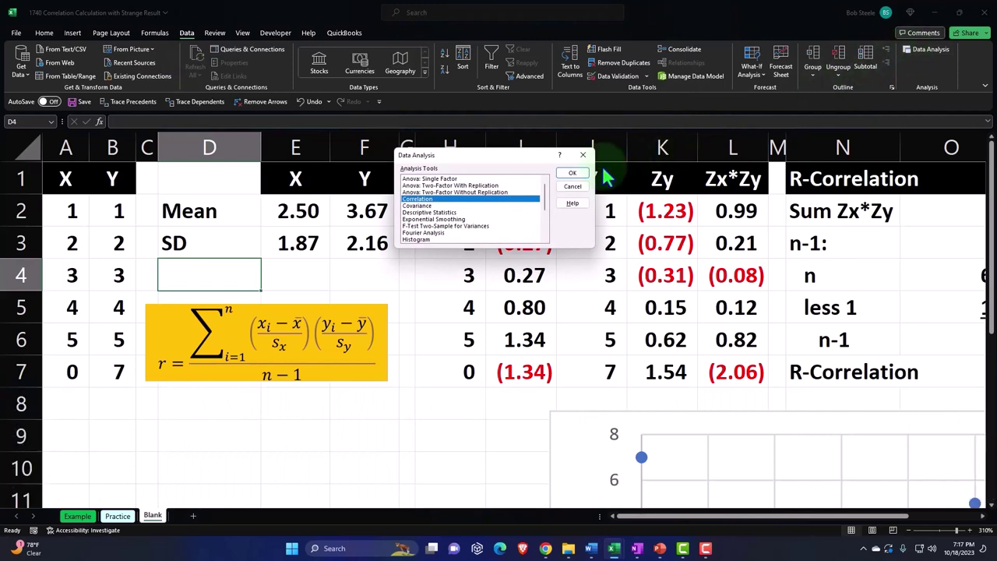
left_click(570, 173)
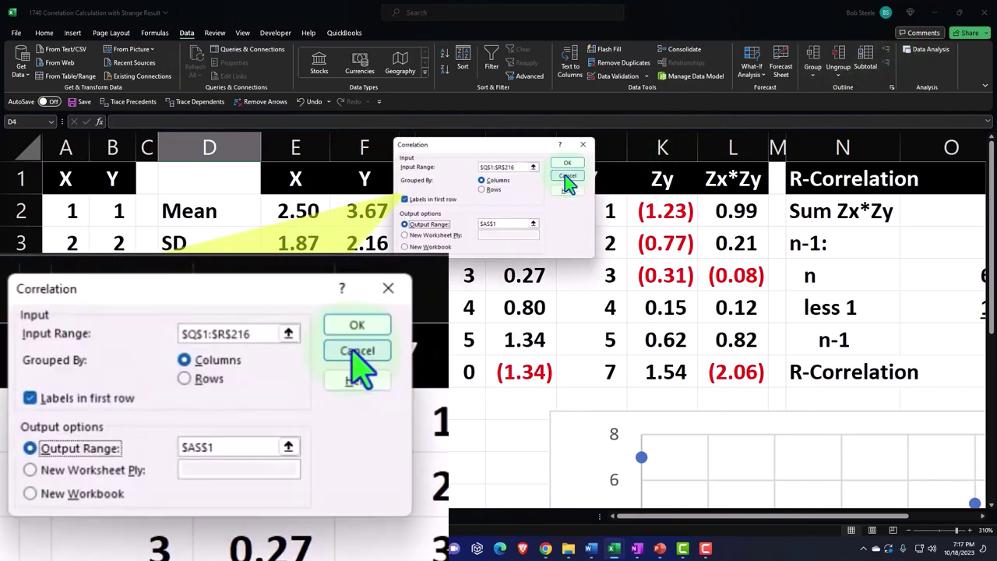
left_click(534, 168)
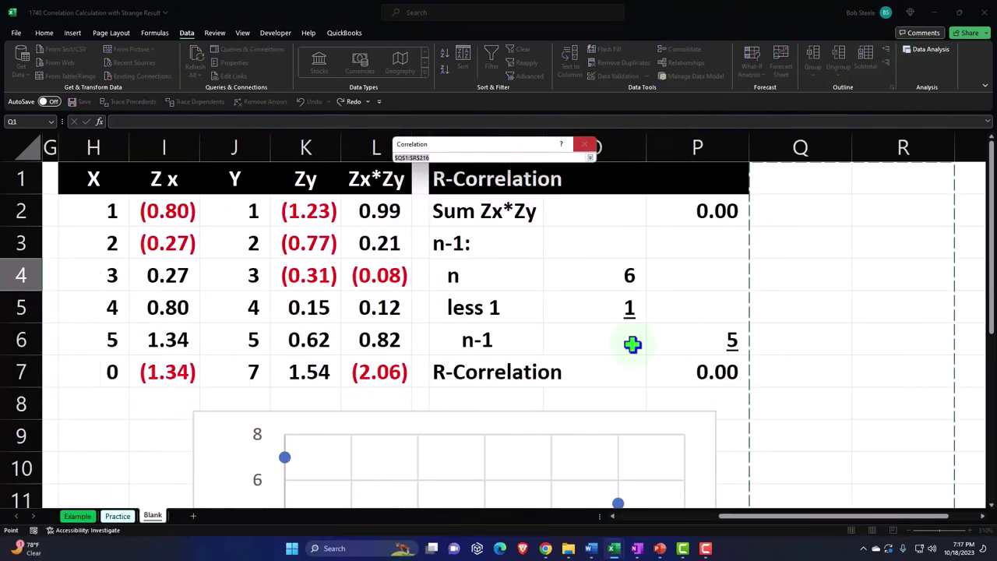
left_click_drag(790, 516, 298, 367)
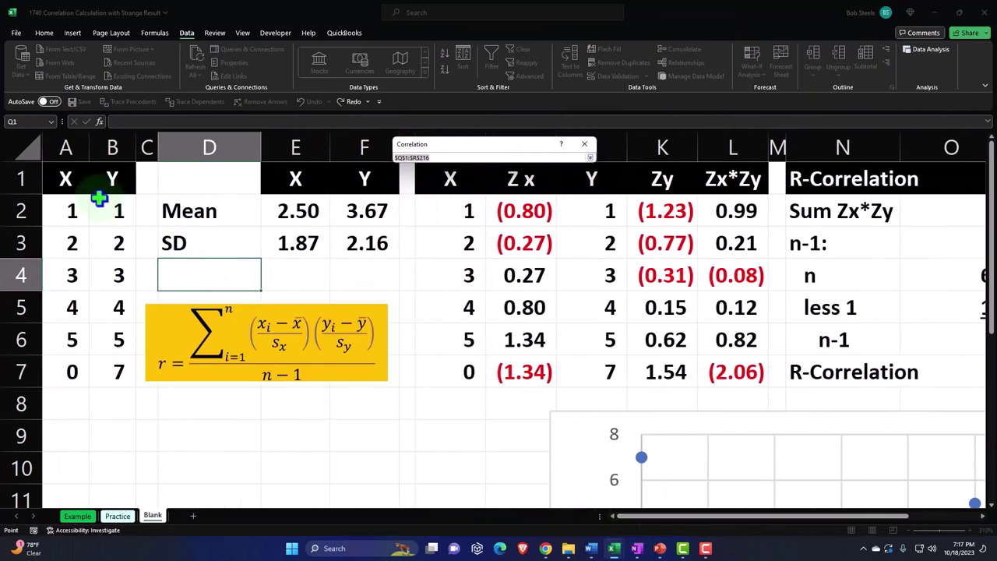
left_click_drag(82, 179, 112, 357)
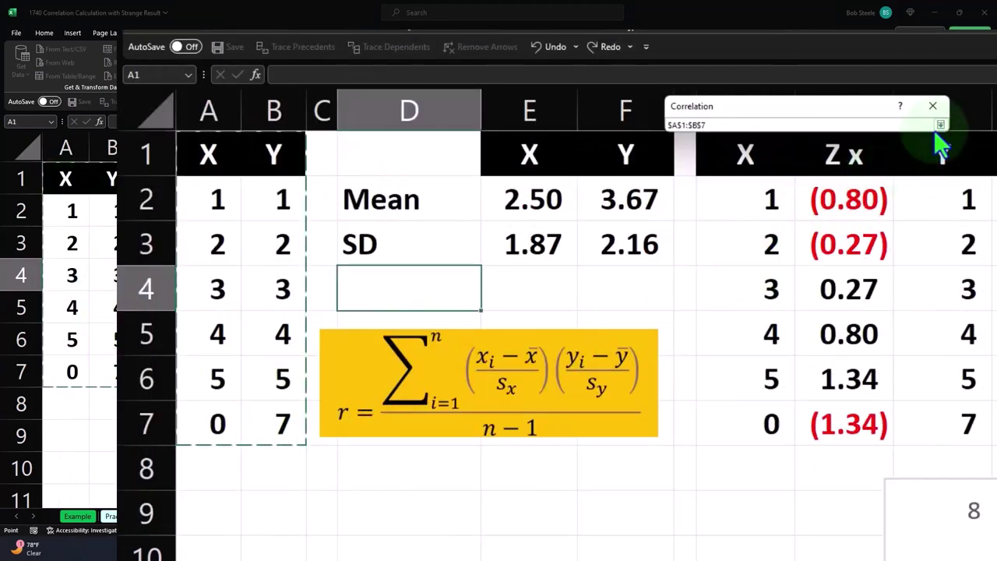
left_click(940, 125)
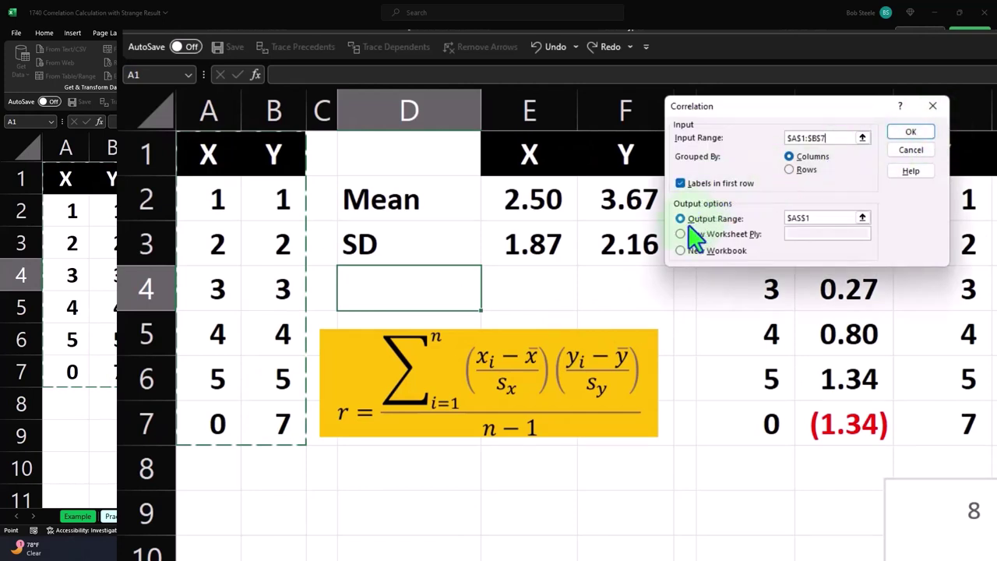
Set the correlation output range to cell R1 and generate the correlation matrix
left_click(862, 217)
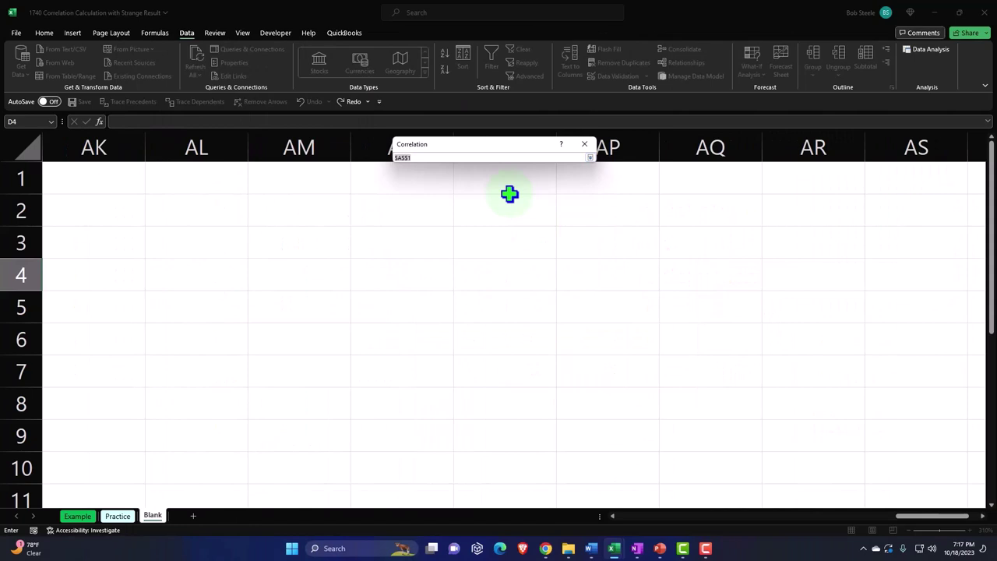
left_click(265, 238)
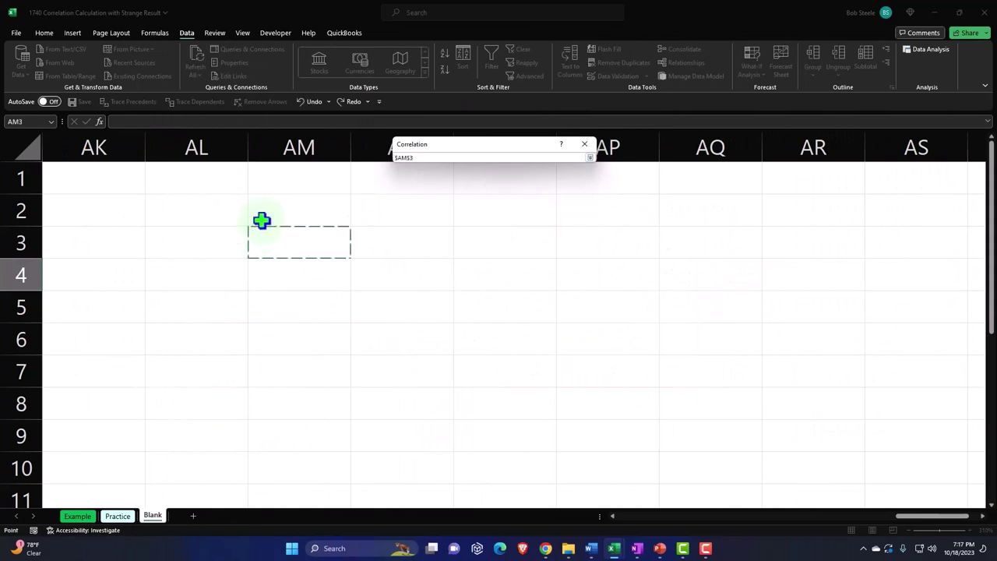
key("Left")
key("Left")
key("Left")
key("Left")
key("Left")
key("Left")
key("Left")
key("Left")
key("Left")
key("Left")
key("Left")
key("Left")
key("Left")
key("Left")
key("Left")
key("Left")
key("Left")
key("Left")
key("Left")
key("Left")
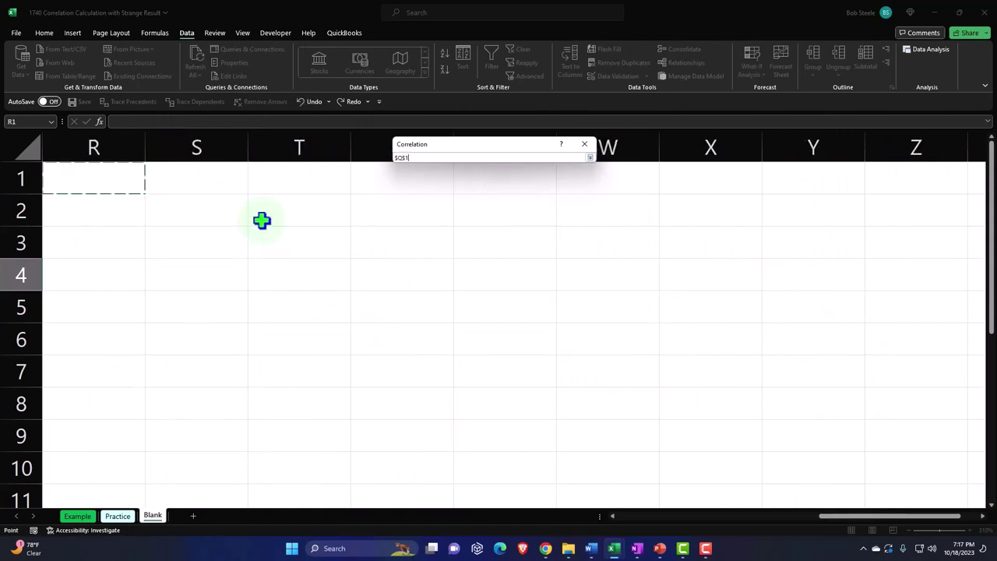
key("Right")
key("Right")
key("Right")
key("Right")
key("Right")
key("Right")
key("Right")
key("Right")
key("Right")
key("Right")
key("Right")
key("Right")
key("Right")
key("Right")
key("Right")
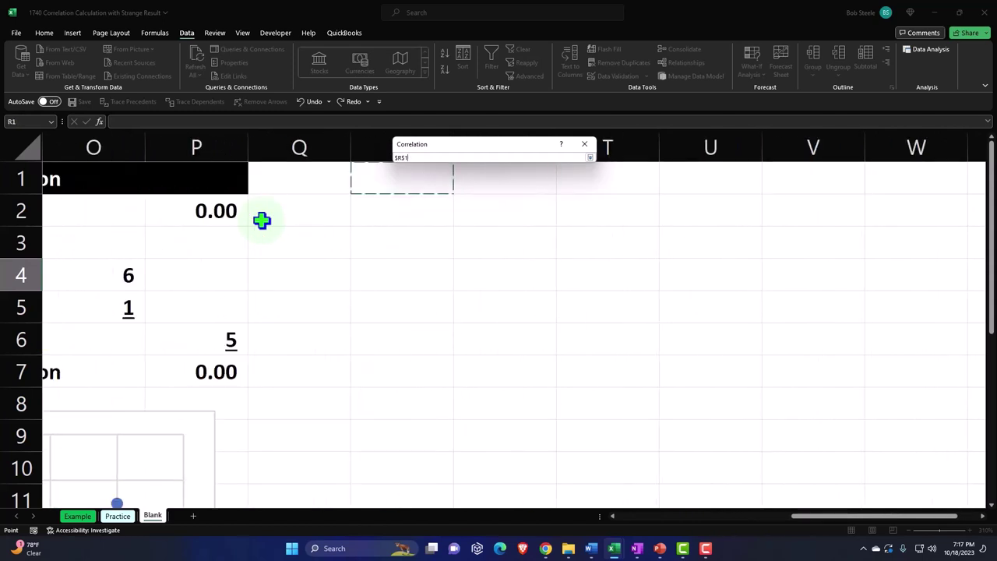
left_click_drag(447, 148, 556, 168)
left_click(699, 177)
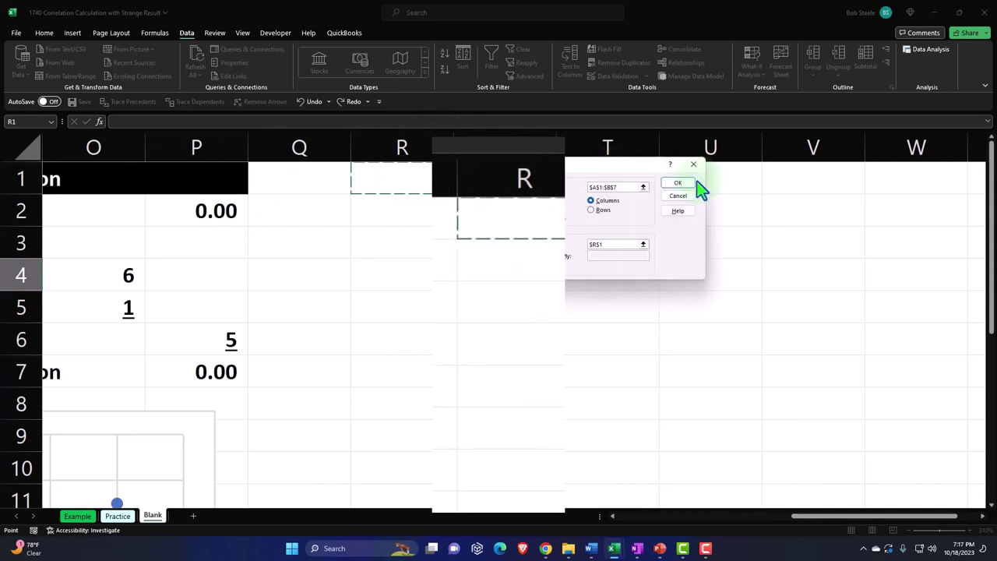
left_click(694, 182)
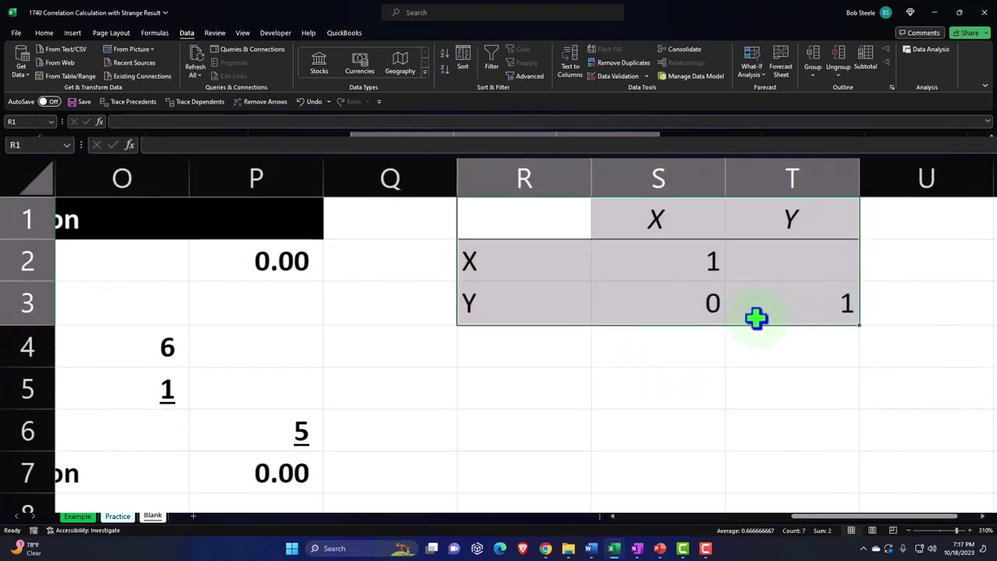
Select the X-to-Y coefficient in cell S3 and narrow column Q into a thin spacer column
left_click(686, 304)
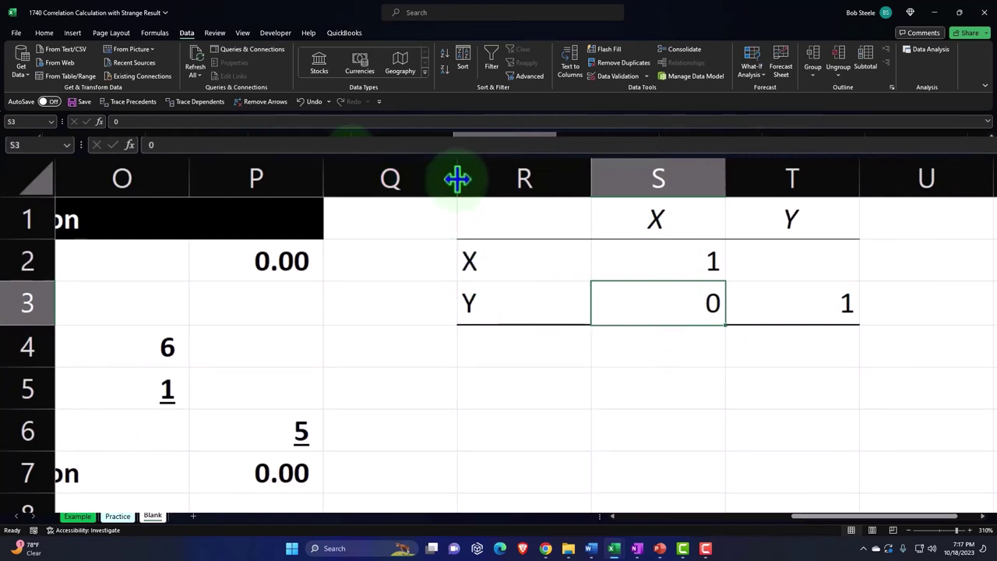
left_click_drag(458, 178, 362, 192)
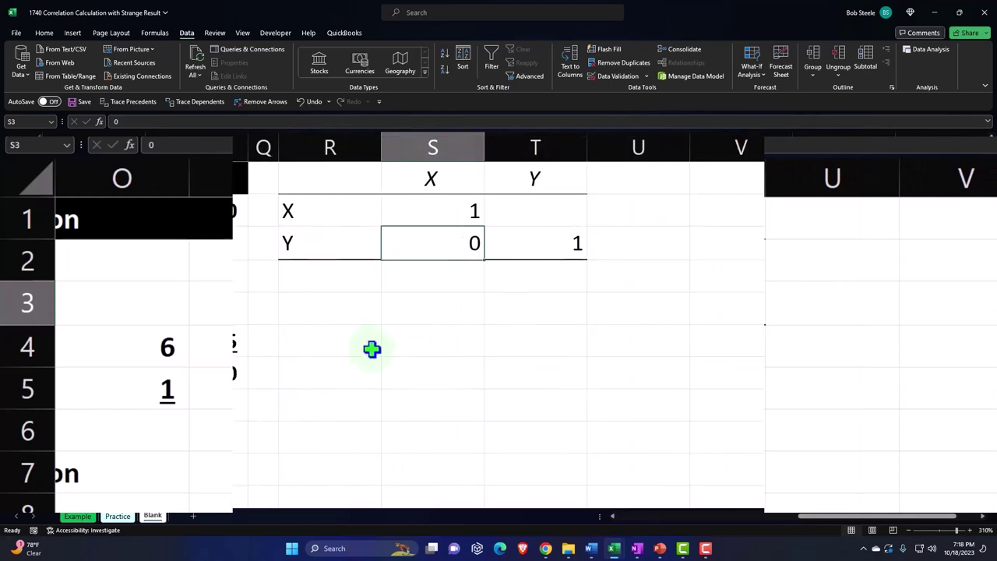
Start the Correlation data analysis tool again and set its input range to A1:B6, leaving out the last data point
left_click_drag(822, 516, 574, 540)
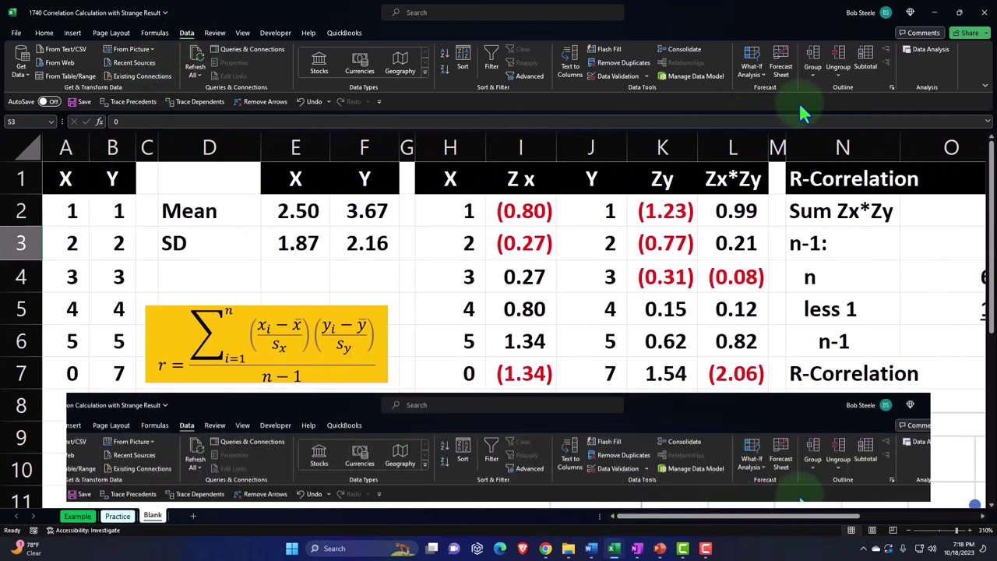
left_click(927, 49)
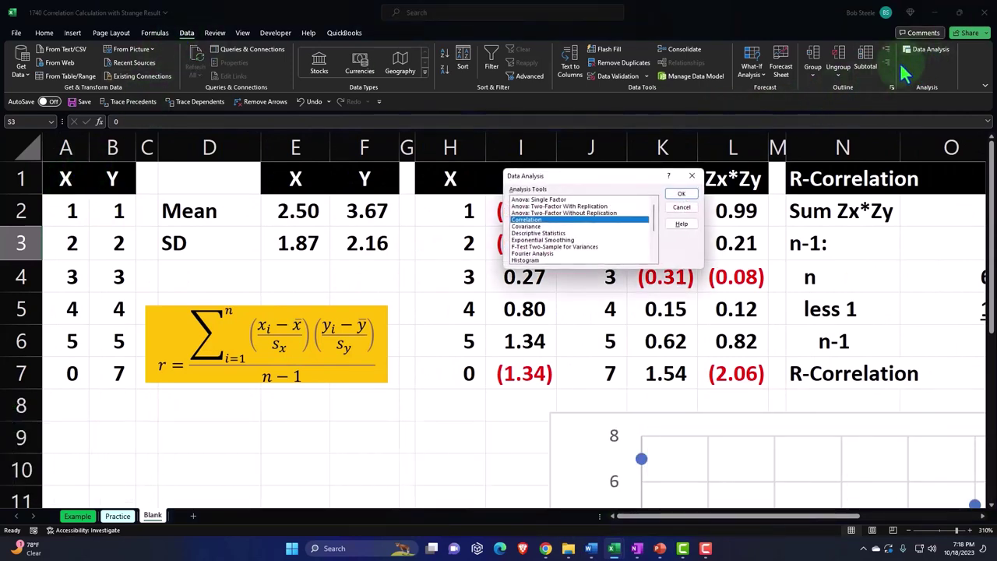
left_click(681, 193)
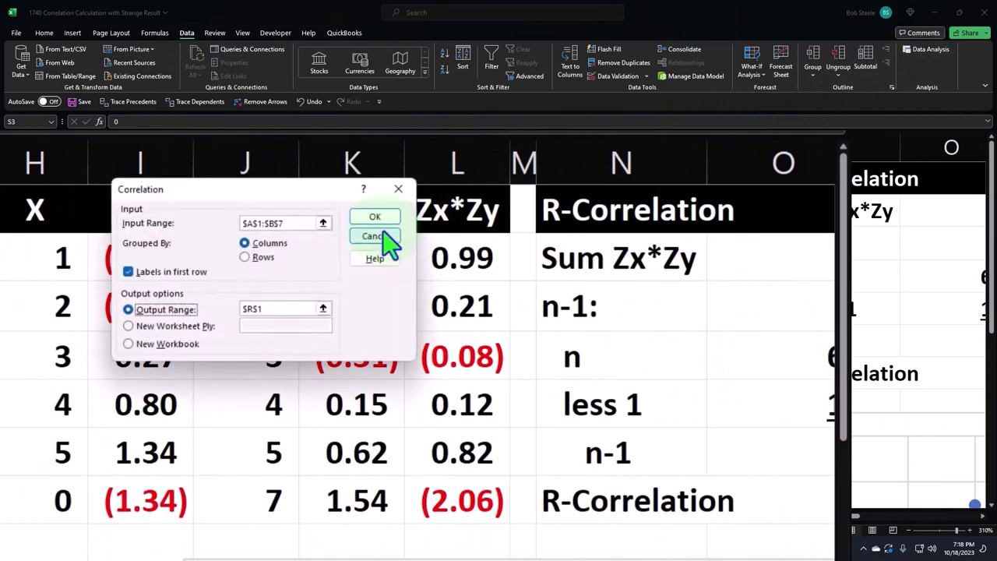
left_click(323, 224)
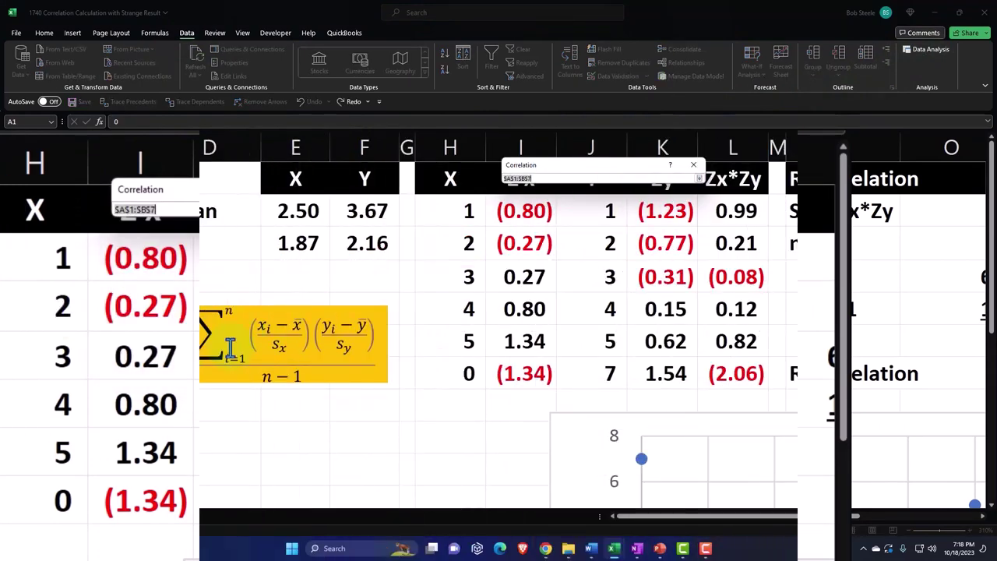
left_click_drag(67, 179, 112, 340)
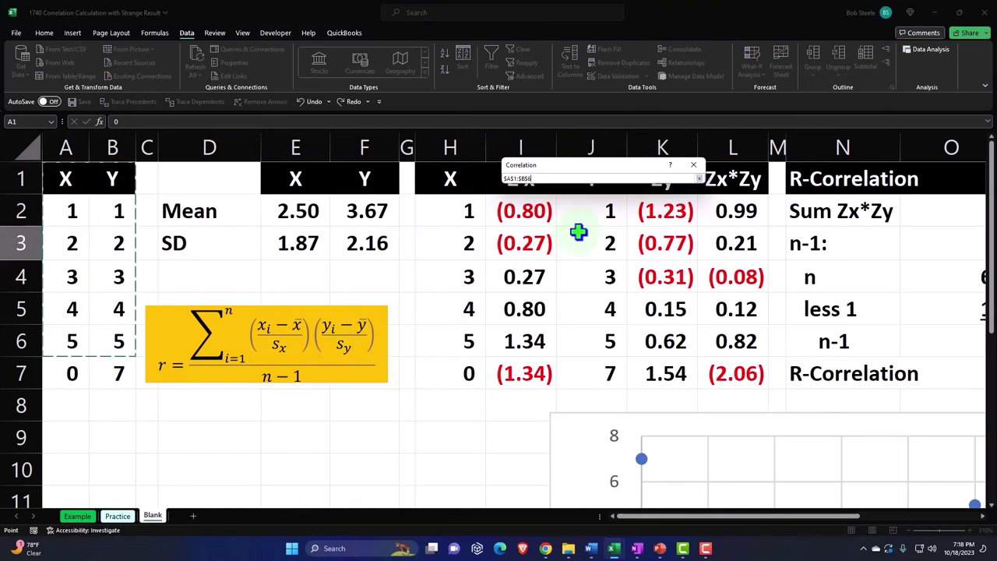
left_click(699, 179)
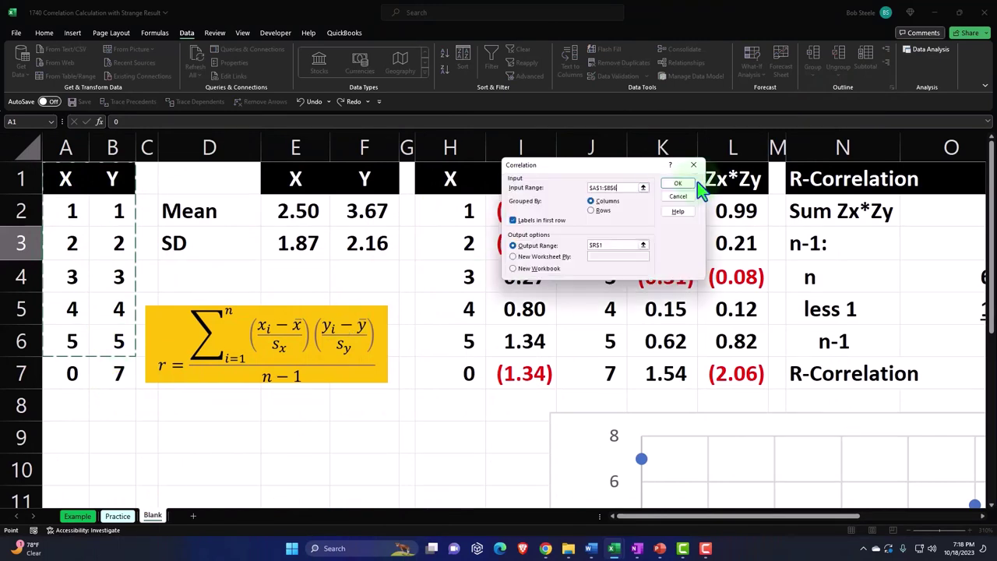
Set the correlation output range to cell V1 and generate the second correlation matrix
left_click(643, 247)
scroll(644, 242, "right", 3)
left_click(841, 263)
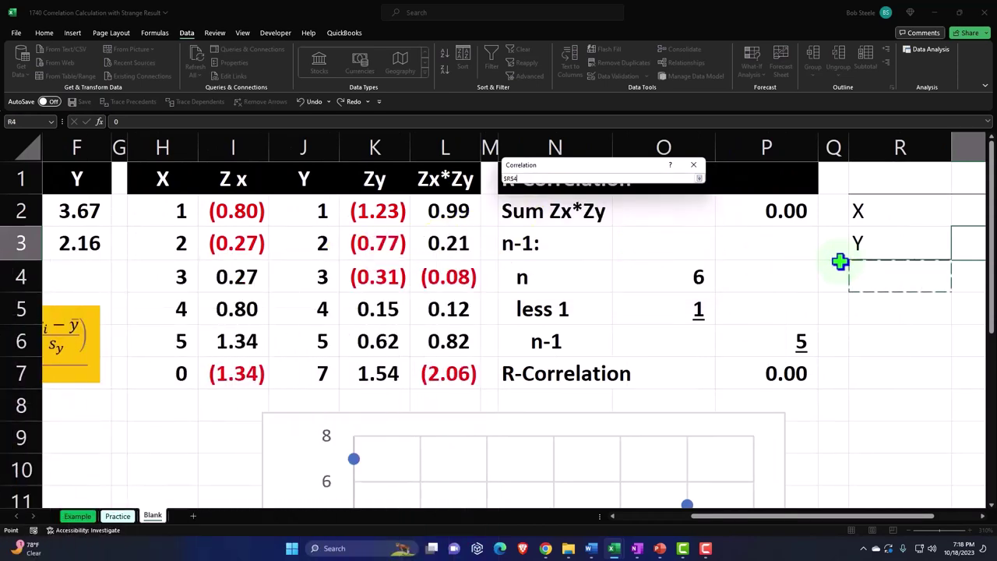
scroll(840, 262, "right", 3)
left_click(840, 261)
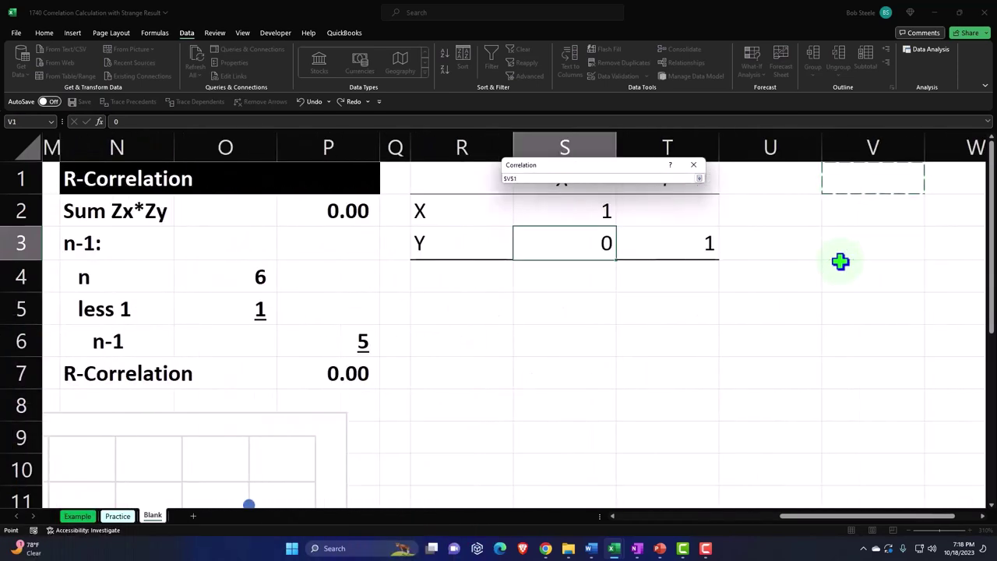
left_click(699, 179)
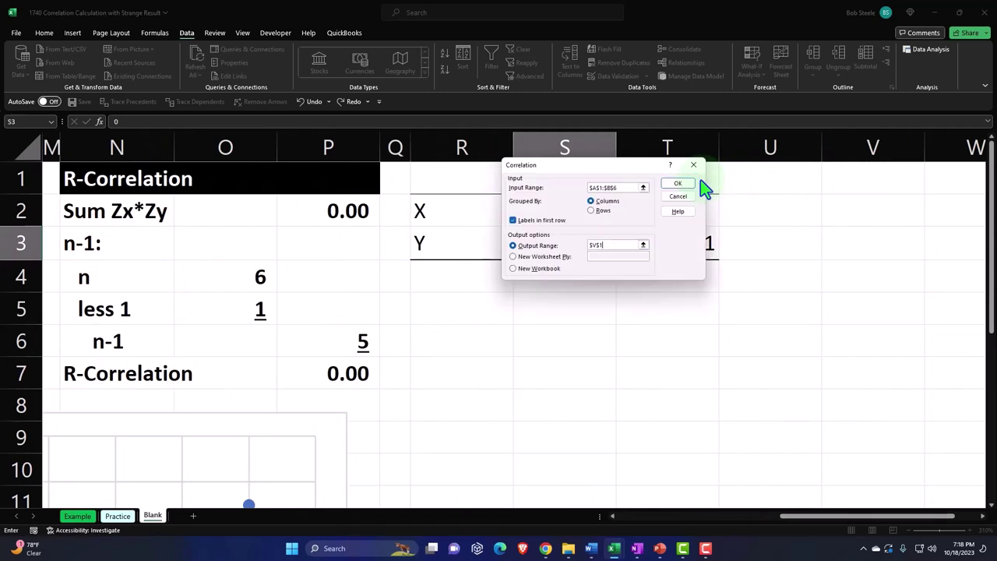
left_click(680, 187)
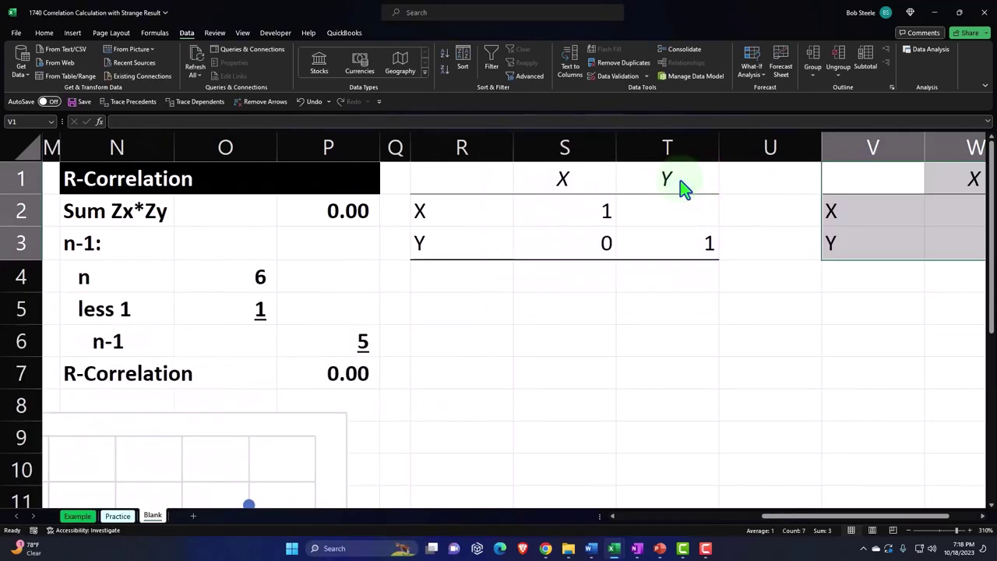
Compare the X-to-Y coefficients and the blank header corners of the two correlation matrices at R1 and V1
left_click(769, 268)
key("Right")
key("Right")
key("Right")
key("Up")
key("Left")
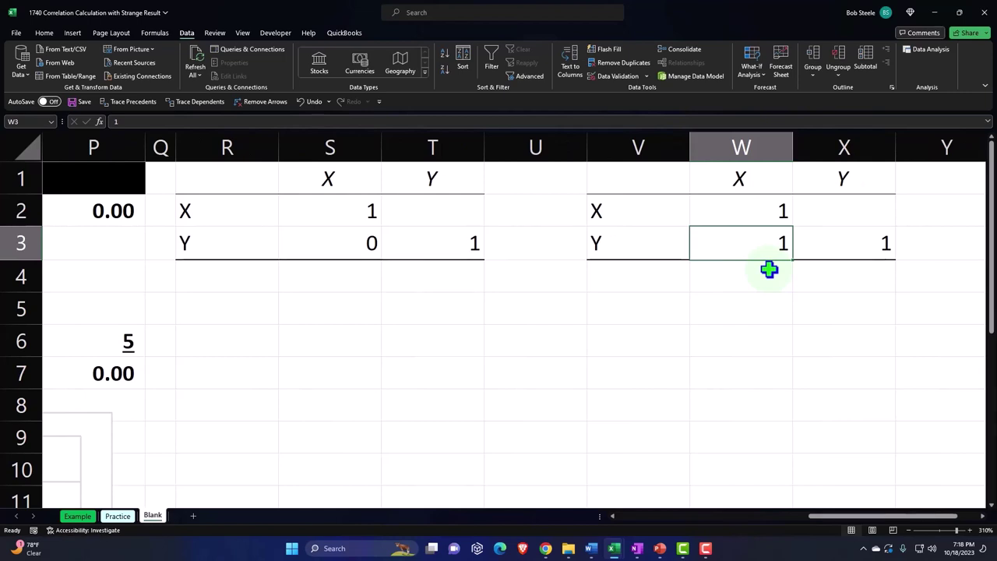
key("Left")
key("Left")
key("Left")
key("Left")
key("Left")
key("Up")
key("Up")
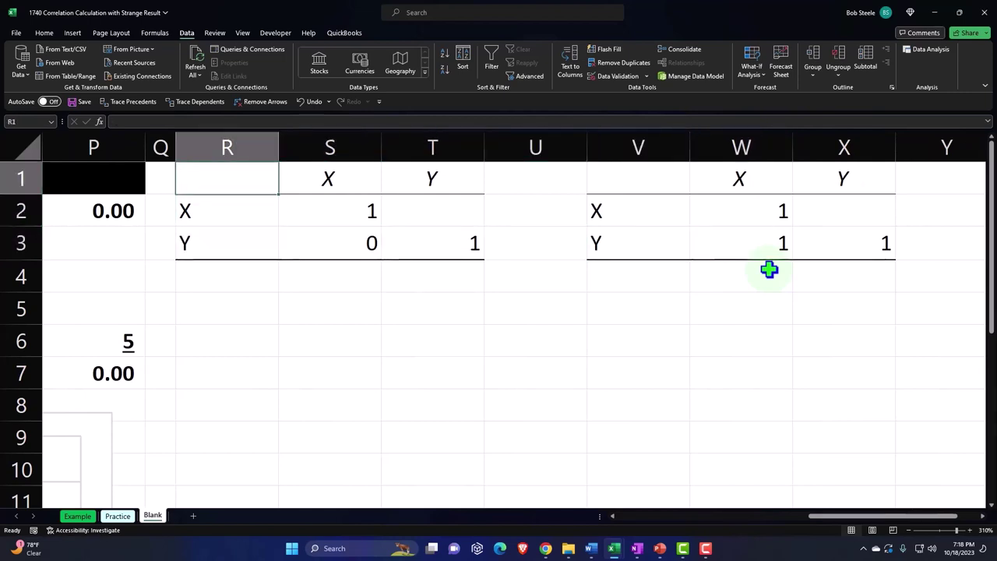
key("Right")
key("Right")
key("Right")
key("Right")
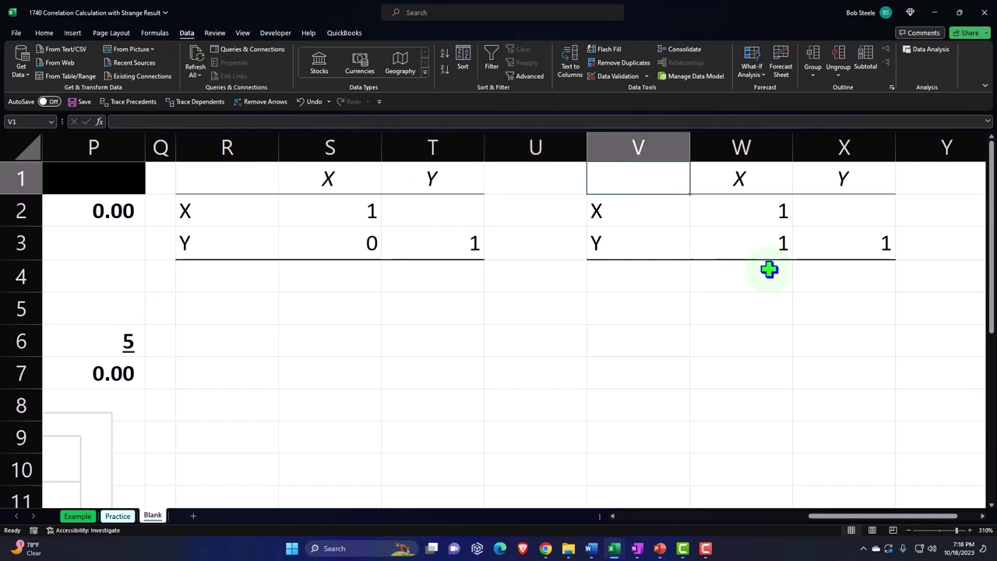
Enter the label Total Data Set in cell R5 and Without Last Point in cell V5
left_click(226, 305)
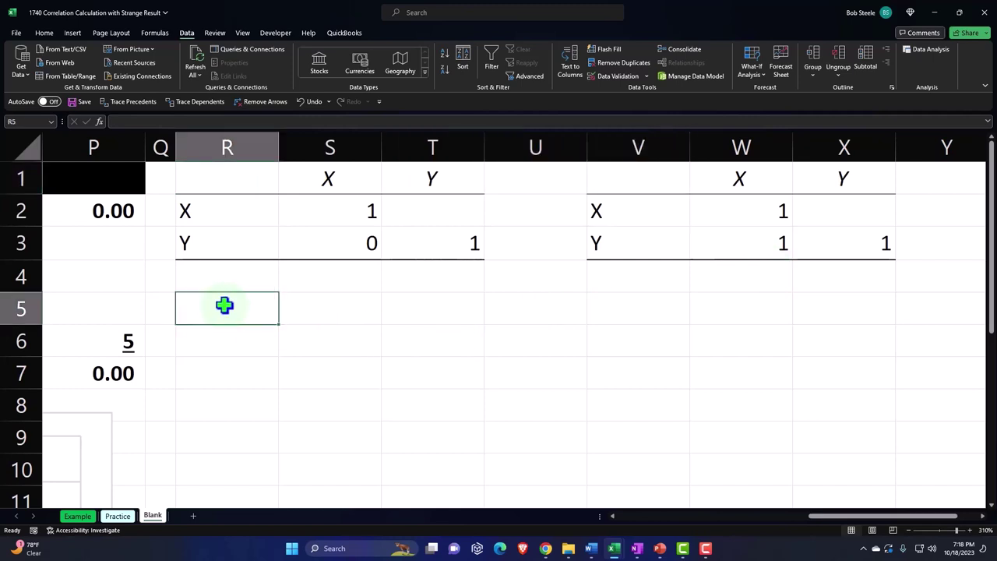
type("Total")
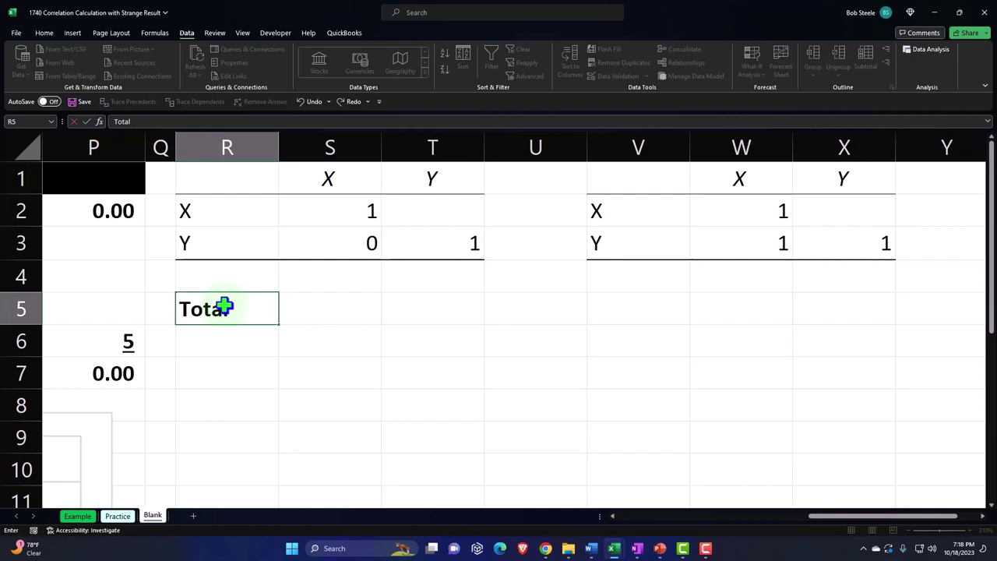
type(" d")
key("BackSpace")
key("BackSpace")
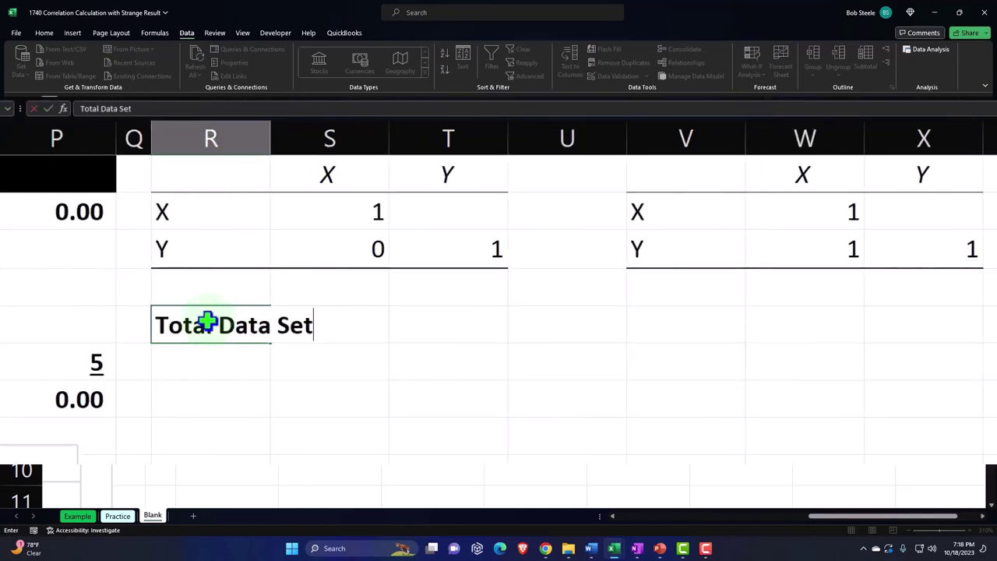
key("Right")
key("Right")
key("Right")
key("Right")
type("Wou")
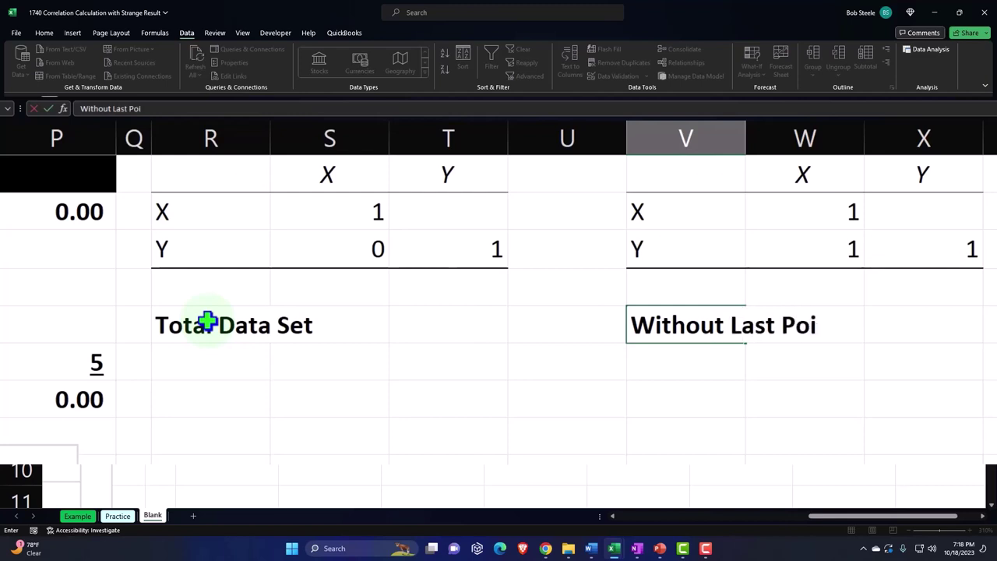
Move the Total Data Set label to cell R1 and the Without Last Point label to cell V1
left_click_drag(277, 284, 272, 216)
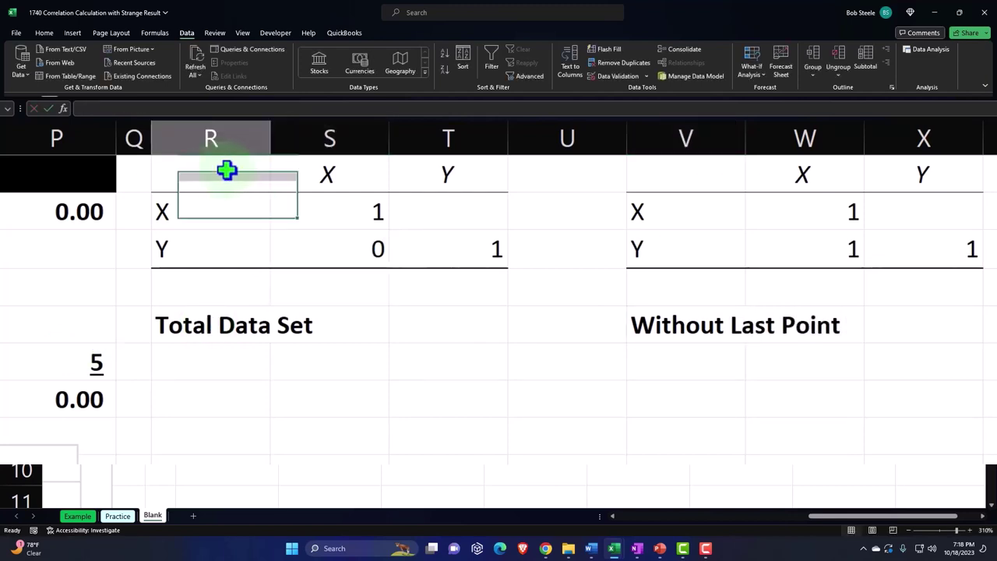
left_click_drag(227, 169, 444, 252)
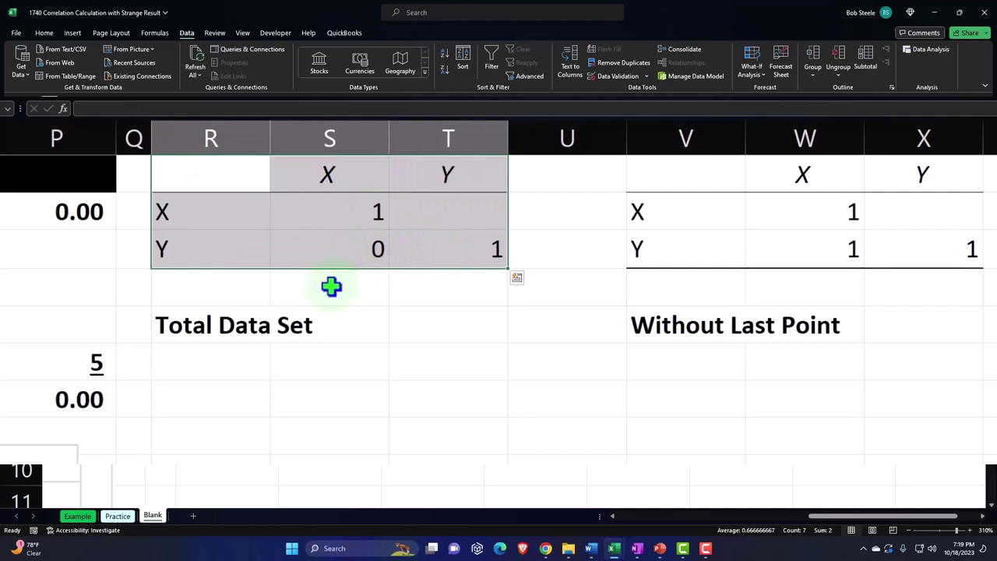
left_click(231, 313)
left_click_drag(225, 306, 213, 183)
left_click(662, 309)
left_click_drag(666, 302, 673, 174)
Widen columns R and V to fit their labels and narrow column U into a thin spacer column
left_click(253, 226)
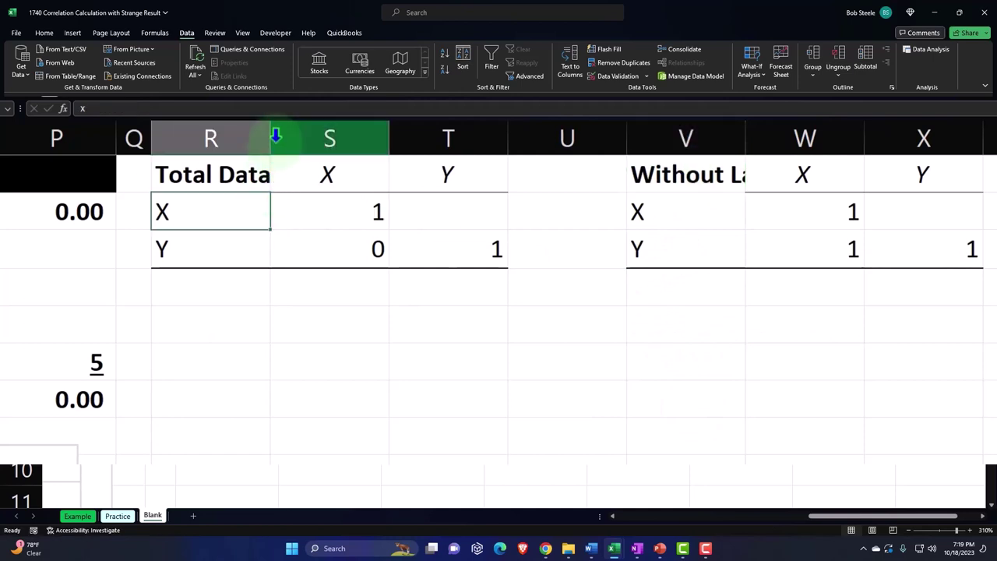
left_click_drag(271, 138, 352, 138)
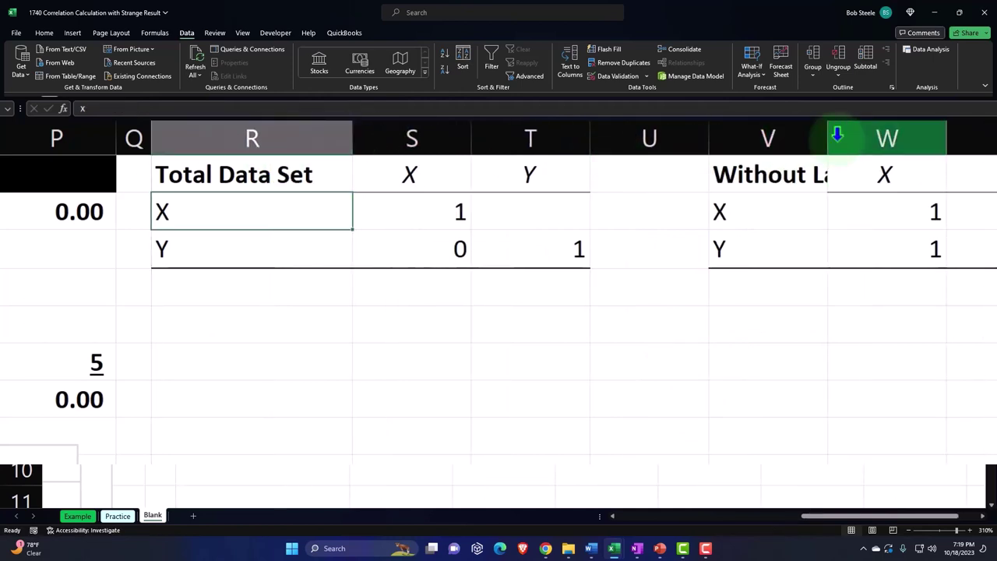
left_click_drag(828, 138, 925, 138)
left_click(925, 134)
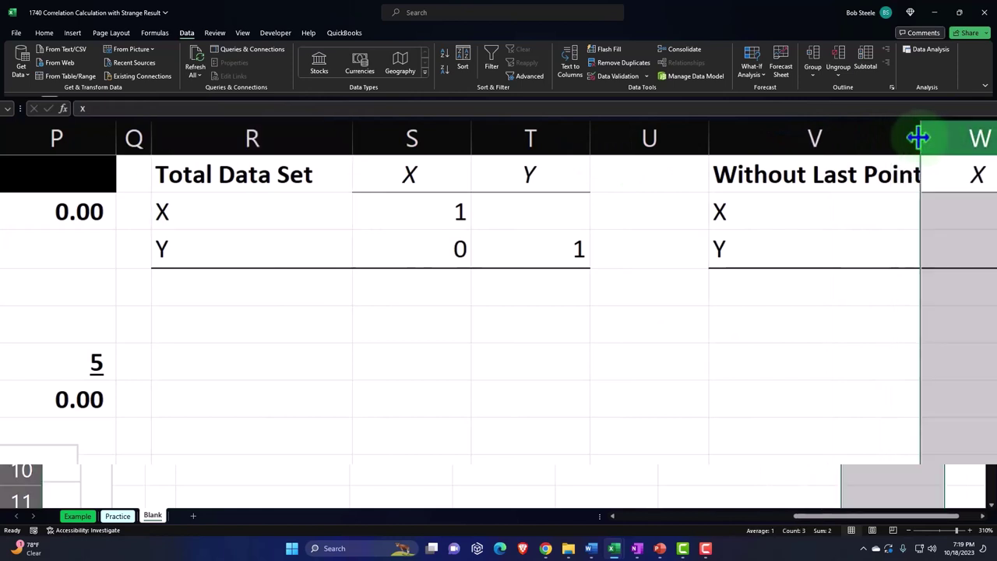
left_click(817, 398)
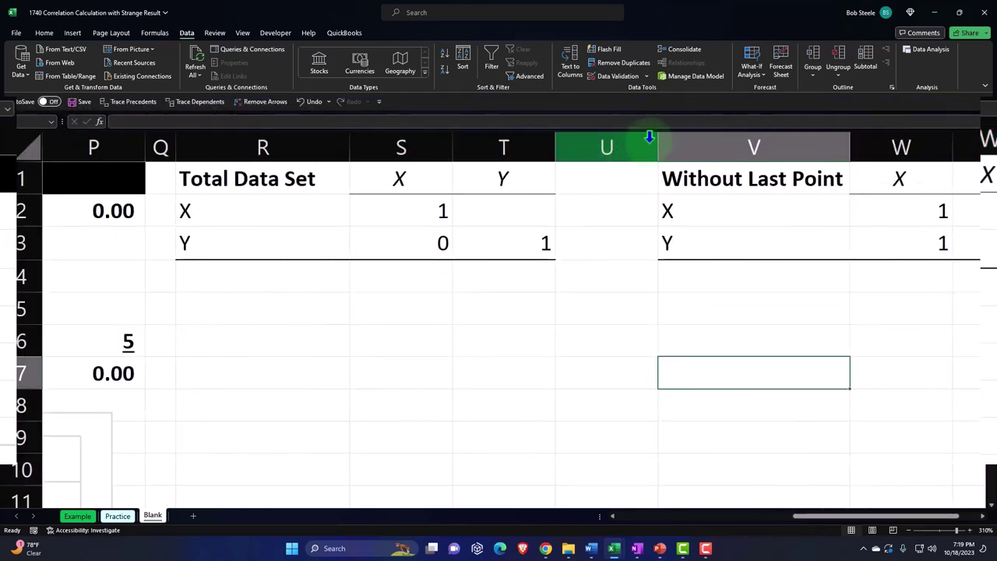
left_click_drag(707, 134, 573, 145)
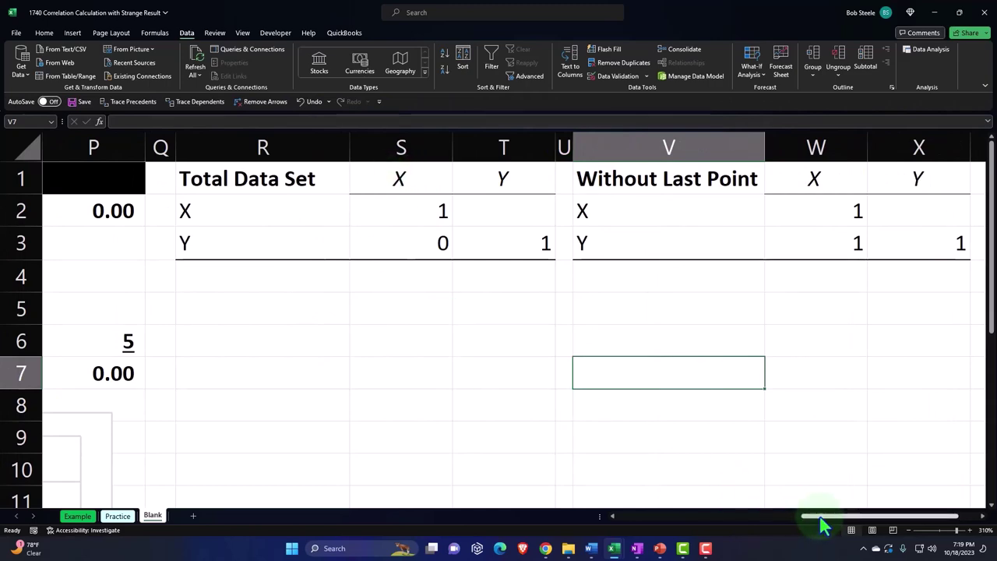
Review the source data, the full-data coefficient in cell S3 and the scatter chart's trendline against the worksheet calculation
left_click_drag(824, 527, 543, 548)
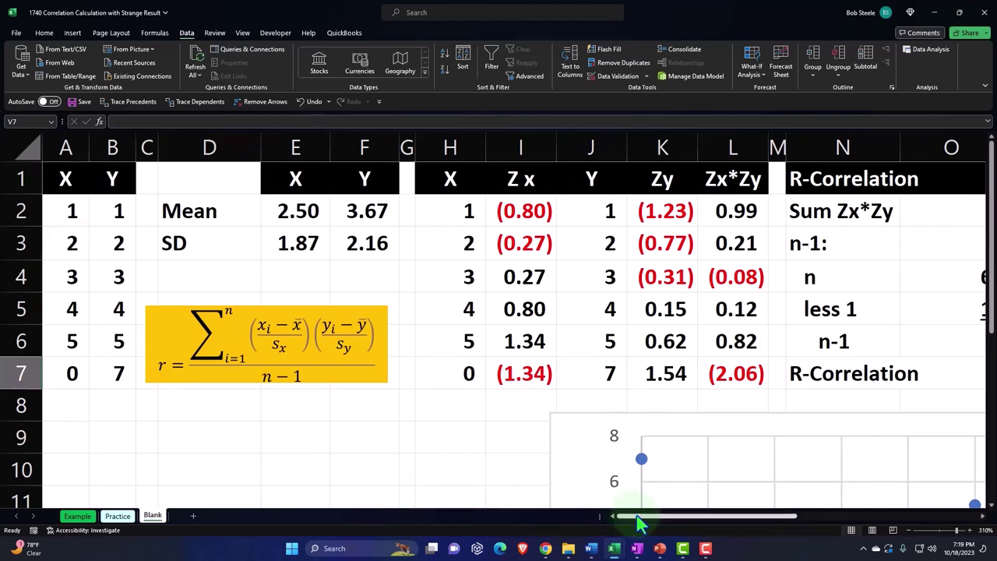
left_click_drag(639, 525, 774, 538)
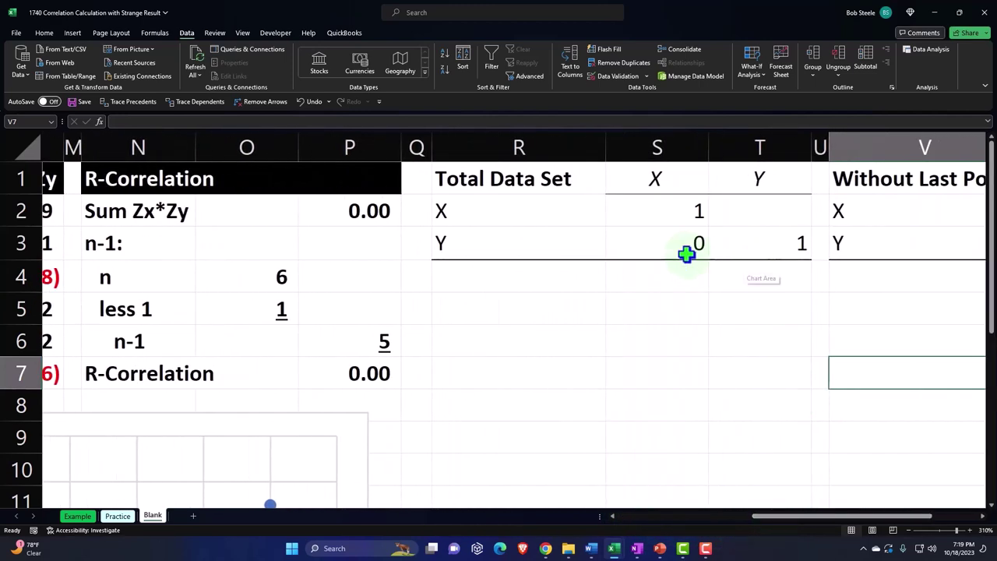
left_click(686, 252)
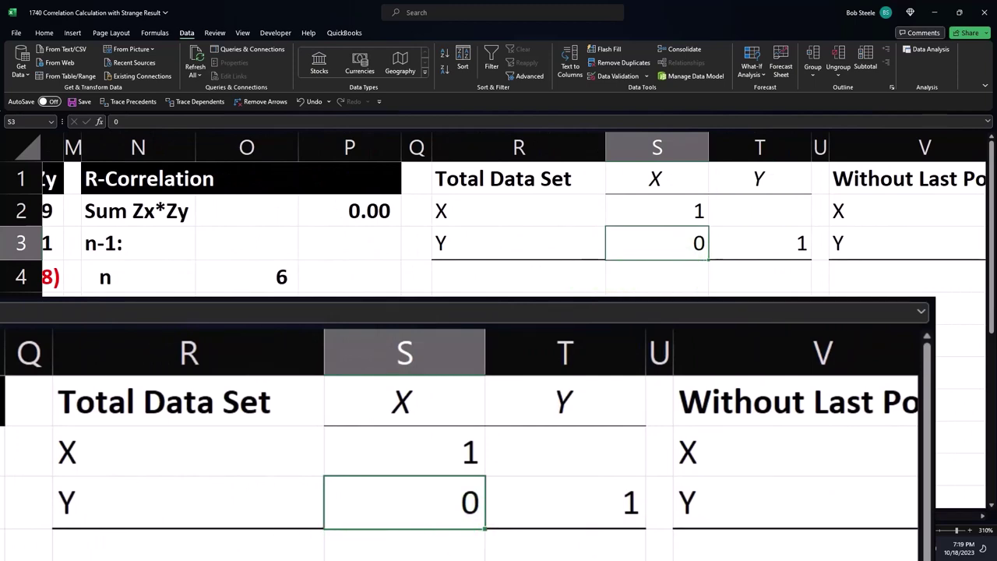
scroll(125, 246, "left", 6)
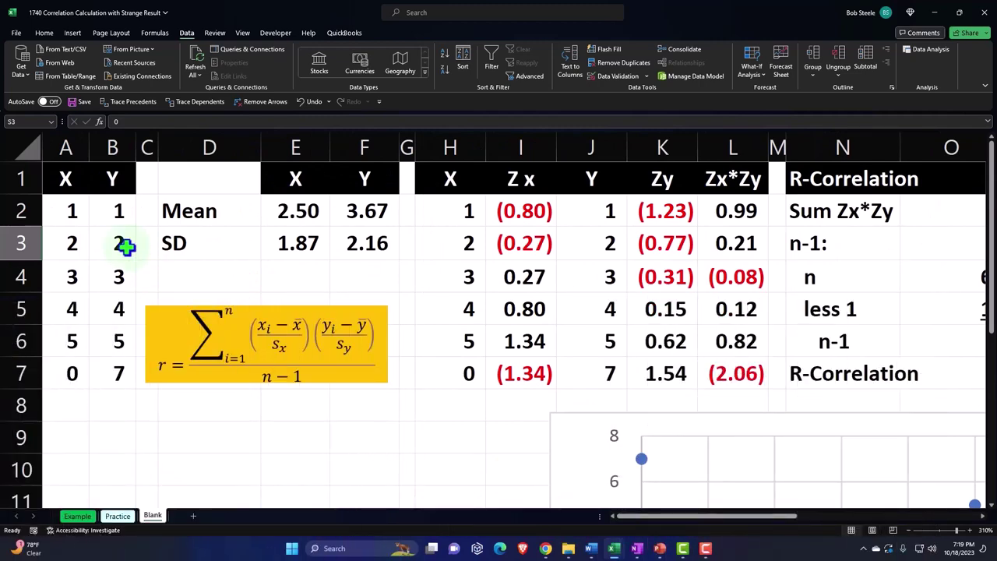
scroll(556, 351, "down", 2)
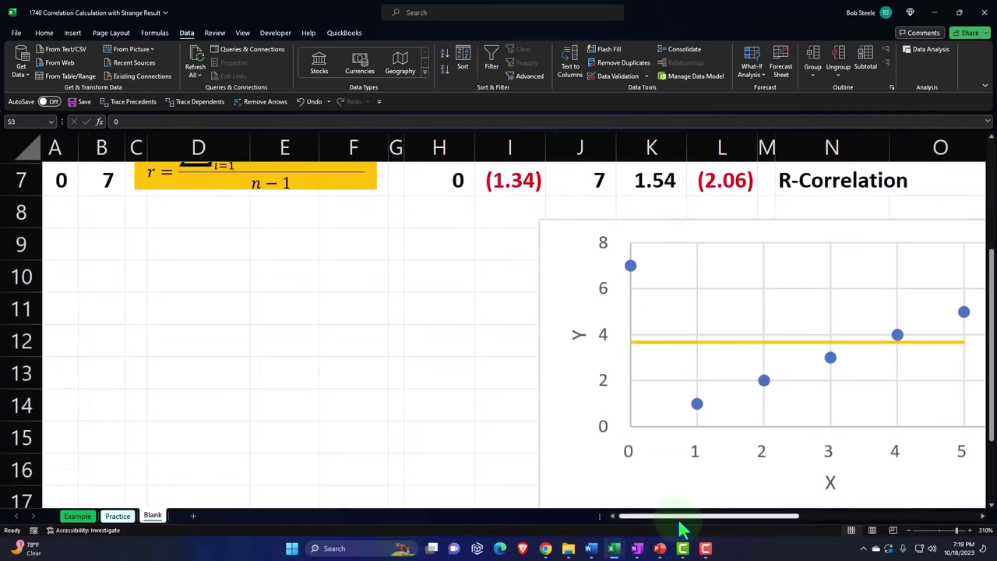
scroll(681, 527, "right", 3)
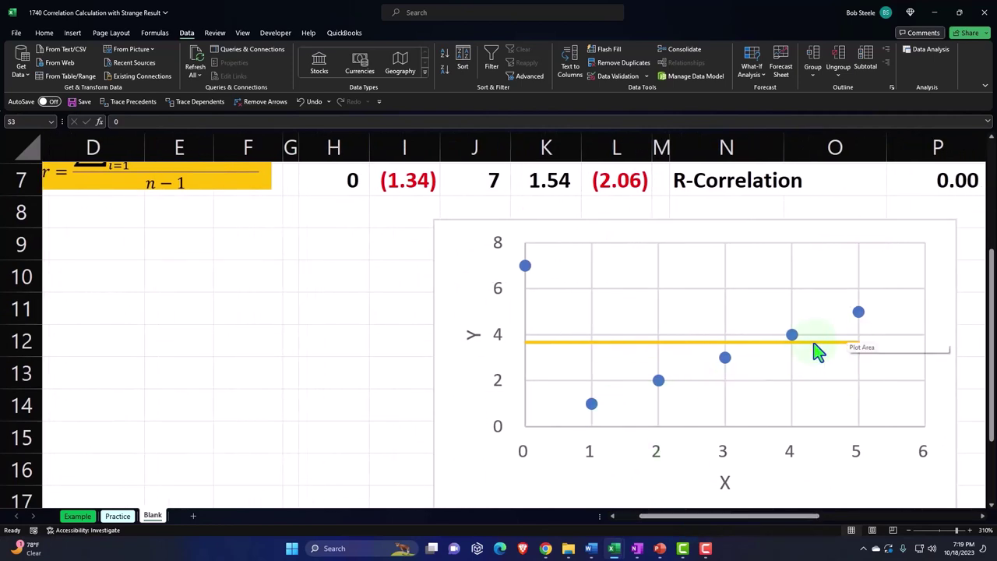
scroll(777, 391, "up", 2)
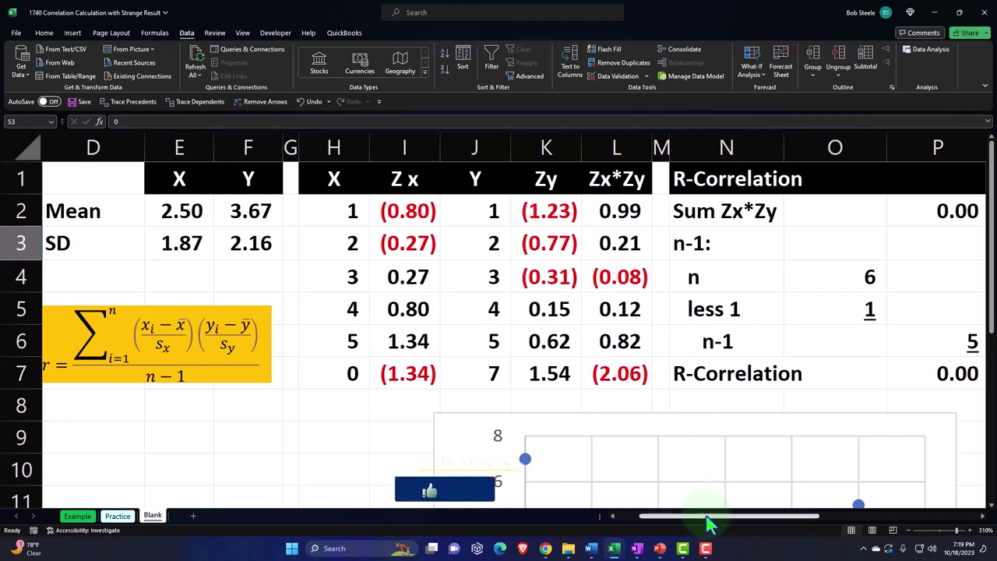
left_click_drag(706, 518, 601, 518)
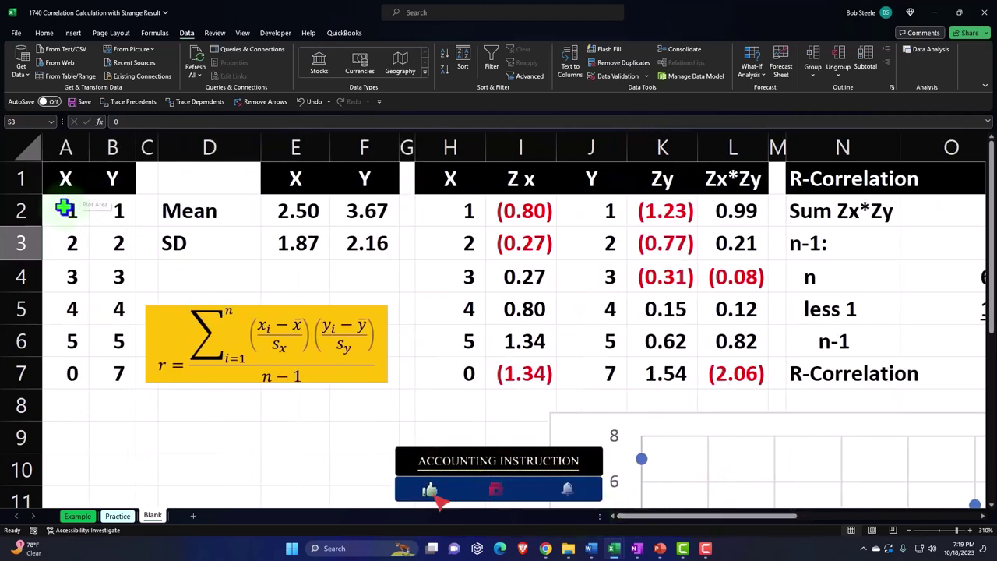
Fill the X and Y data in A2:B7 with the standard palette's light cyan and add all borders
left_click_drag(65, 207, 117, 358)
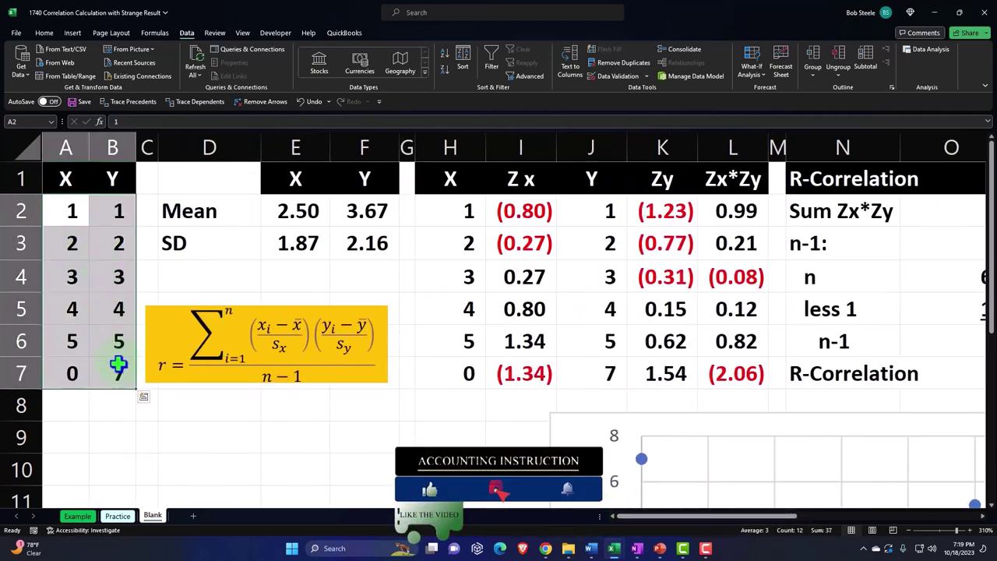
left_click(44, 32)
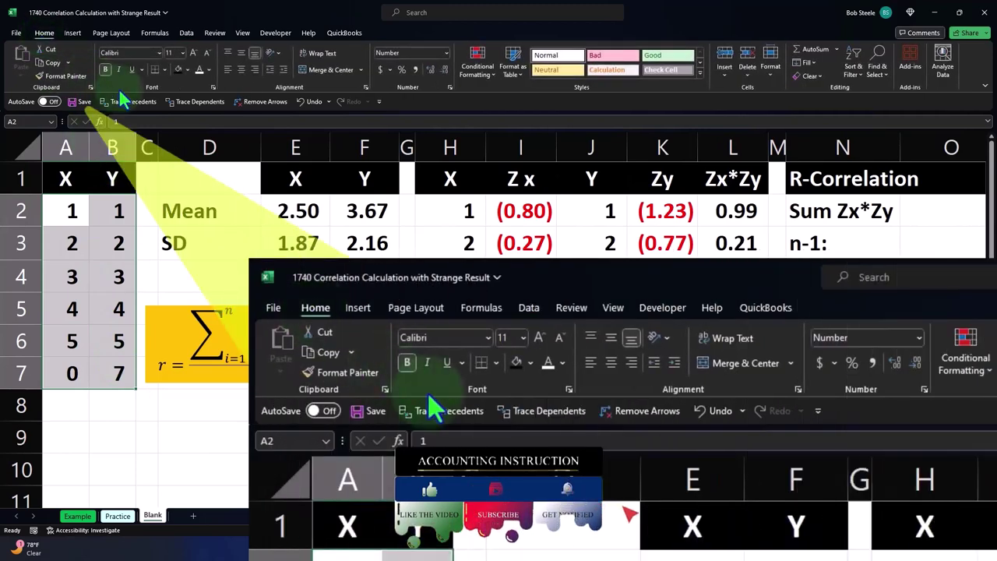
left_click(185, 69)
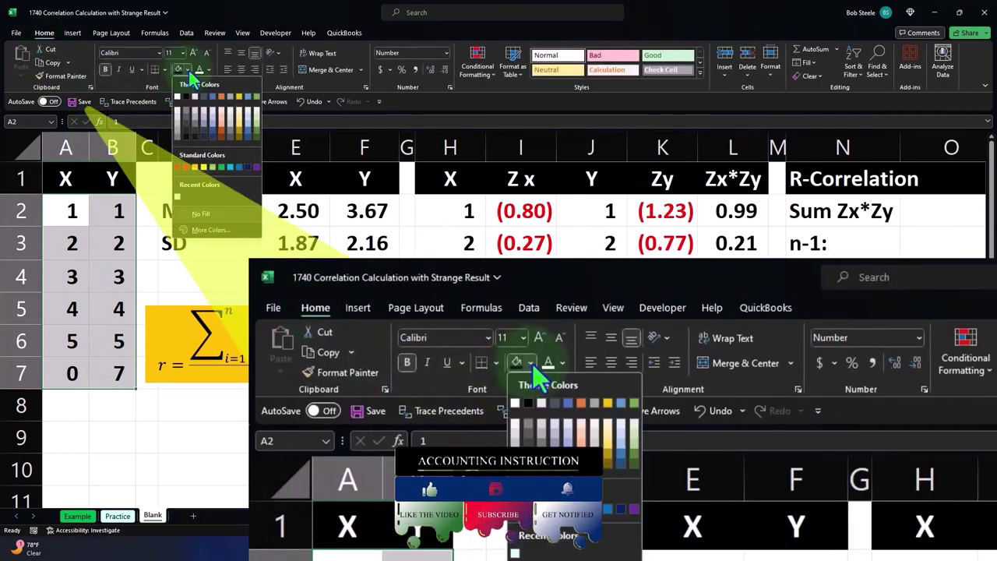
left_click(192, 230)
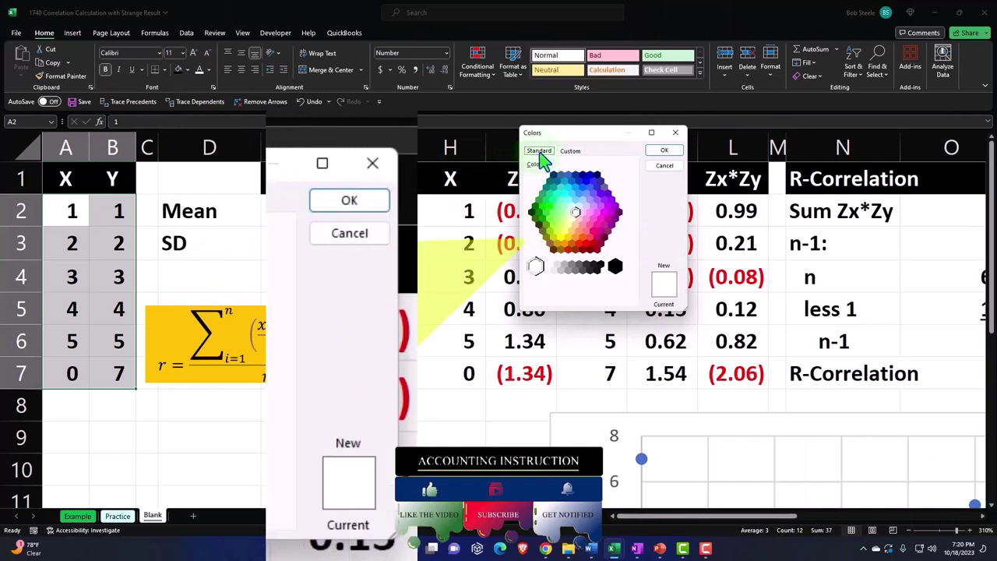
left_click(572, 207)
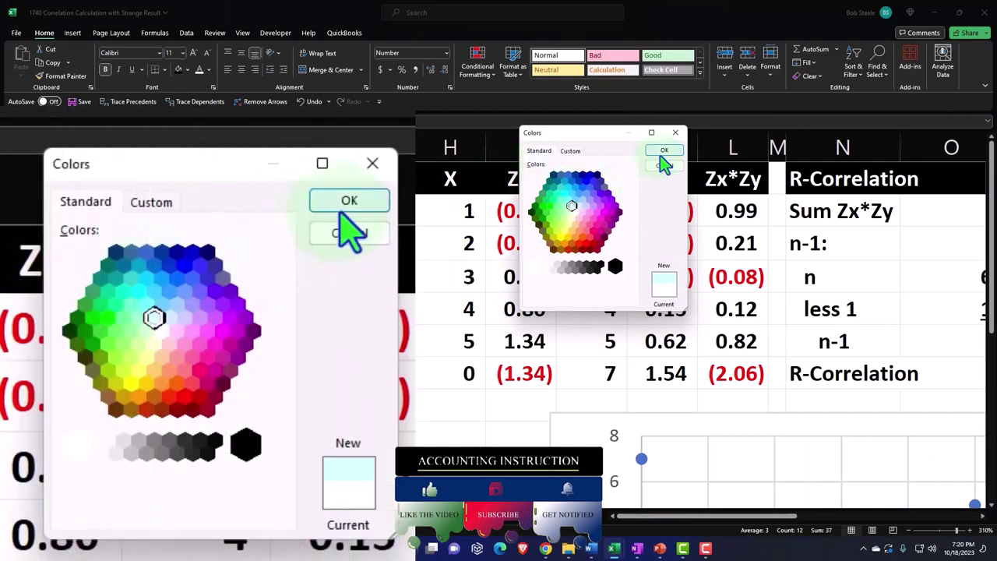
left_click(662, 151)
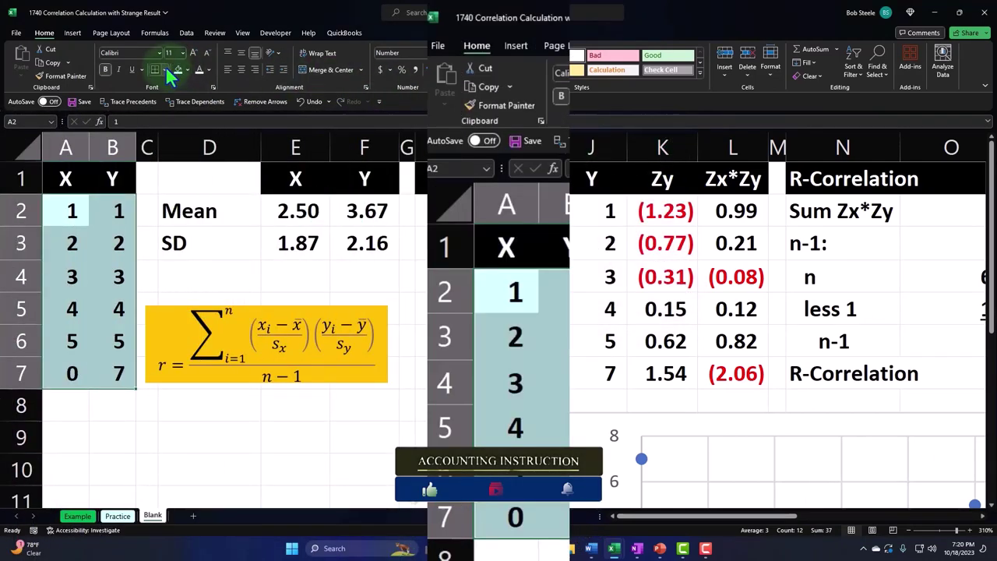
left_click(163, 69)
left_click(176, 181)
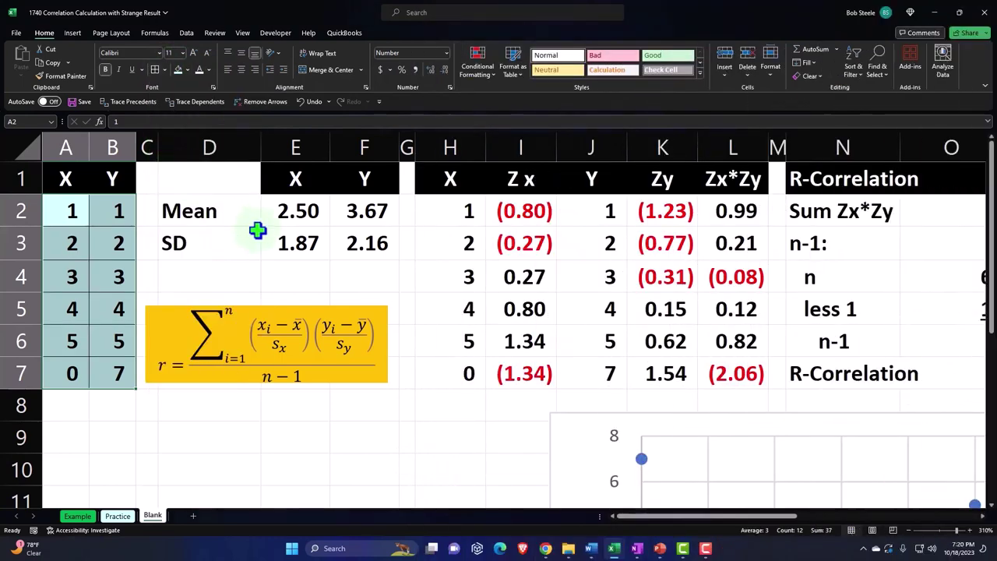
Apply the same borders and light cyan fill to the mean and SD block D2:F3 and the Z-score table H2:L7
left_click_drag(226, 211, 343, 240)
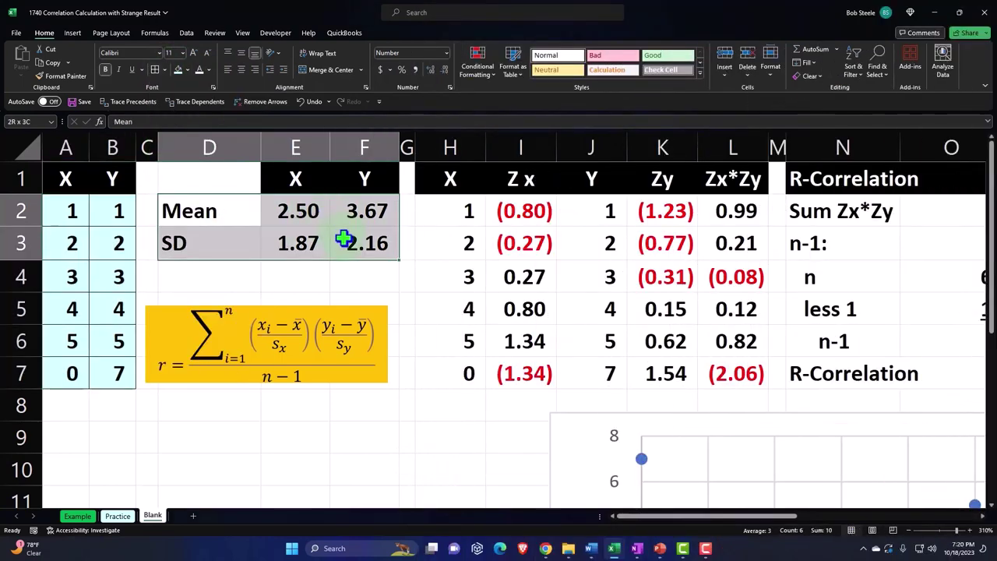
left_click(157, 70)
left_click(177, 69)
left_click_drag(444, 209, 726, 371)
left_click(157, 69)
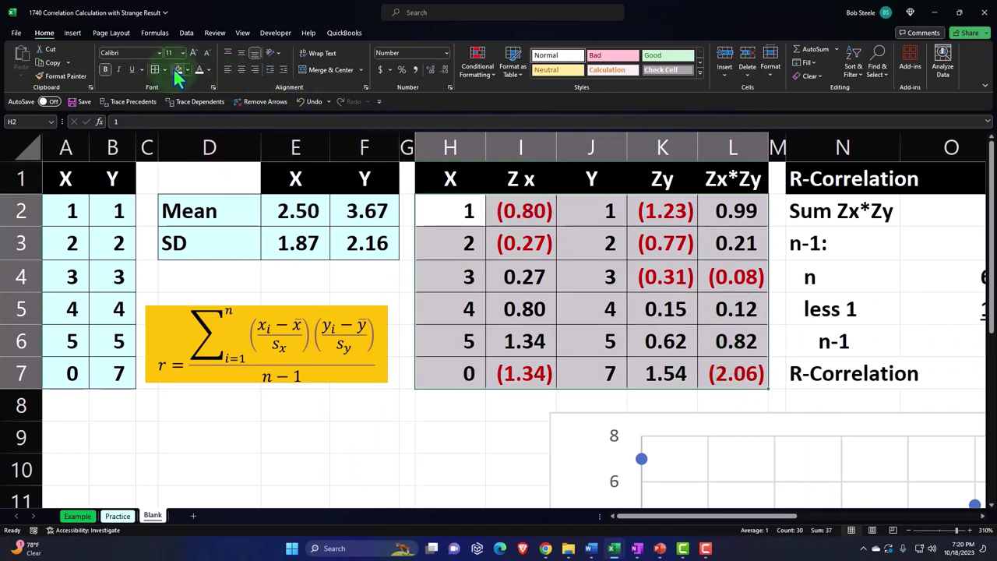
left_click(178, 69)
Apply all borders and the light cyan fill to the R-Correlation calculation in N2:P7
left_click_drag(689, 512, 784, 515)
left_click_drag(374, 209, 554, 371)
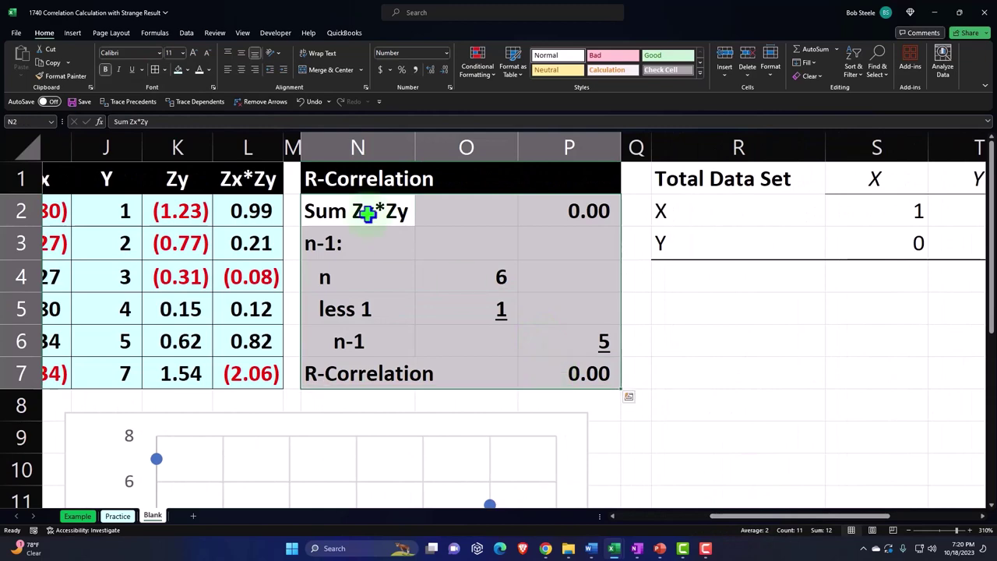
left_click(155, 70)
left_click(178, 69)
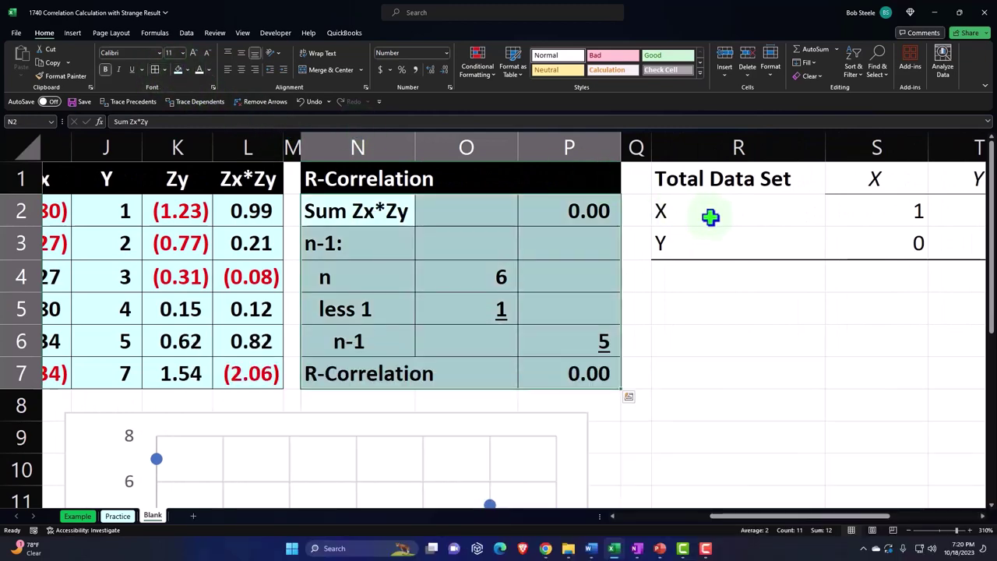
Apply all borders and the light cyan fill to R2:T3 under Total Data Set and V2:W3 under Without Last Point
left_click_drag(708, 216, 858, 236)
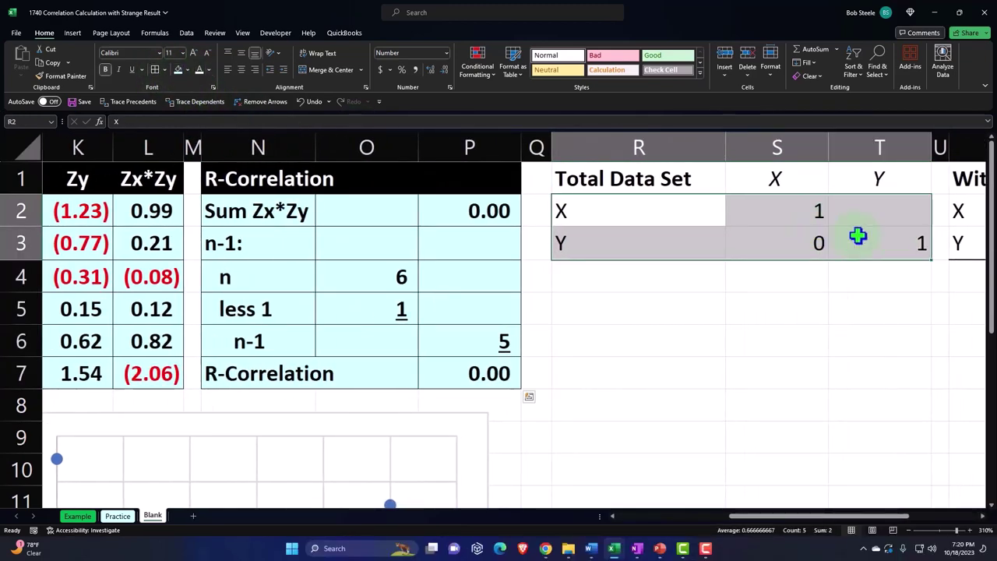
left_click(177, 69)
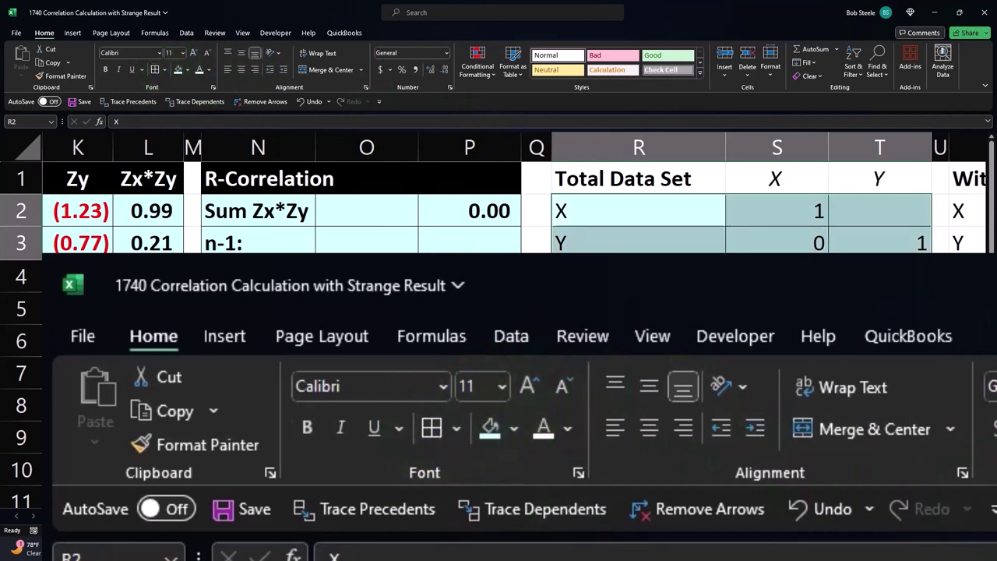
left_click_drag(779, 516, 807, 518)
scroll(857, 226, "right", 3)
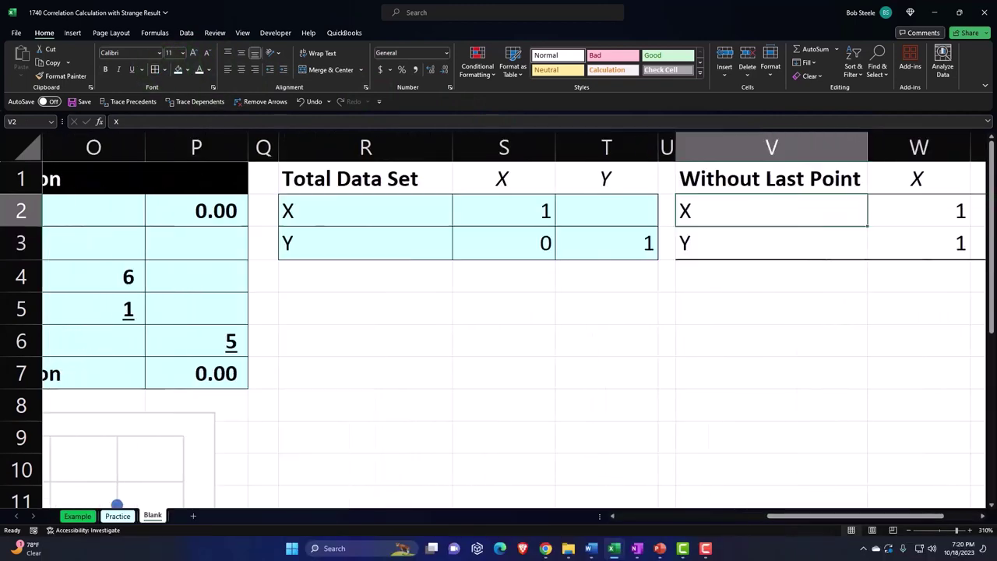
left_click_drag(724, 211, 934, 236)
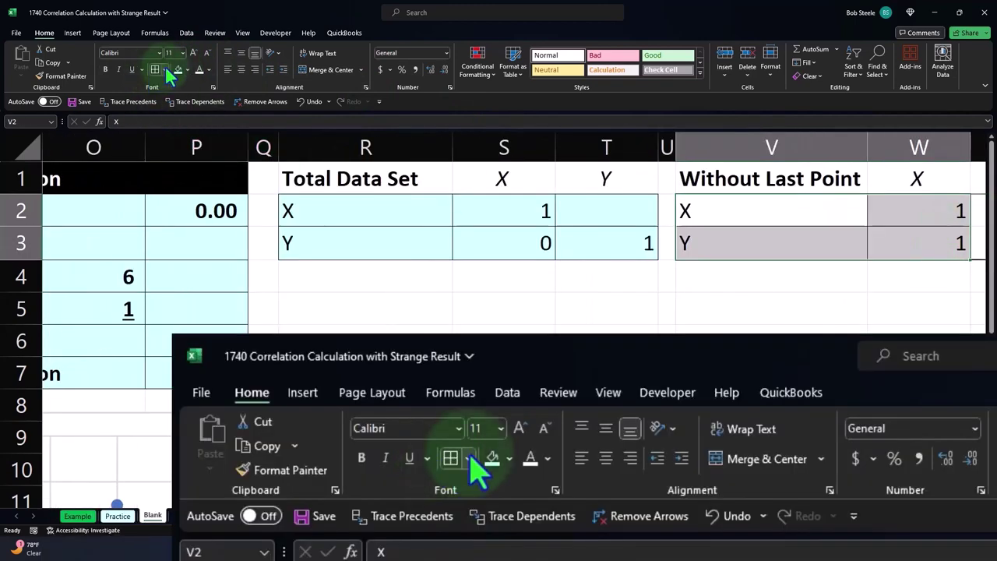
left_click(178, 69)
Format the header cells R1:T1 and V1:X1 with a black fill and white font
left_click_drag(409, 172, 588, 173)
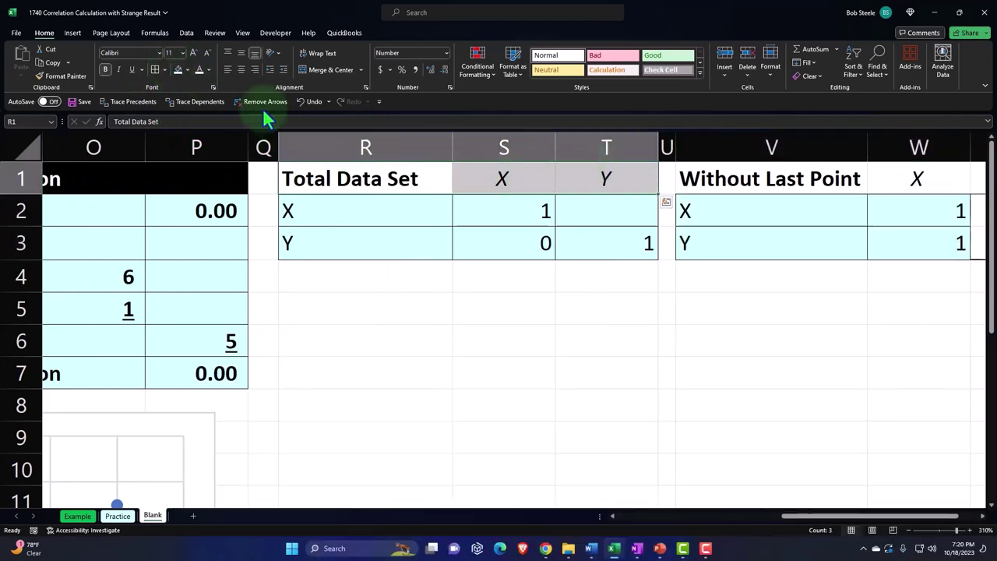
left_click(186, 70)
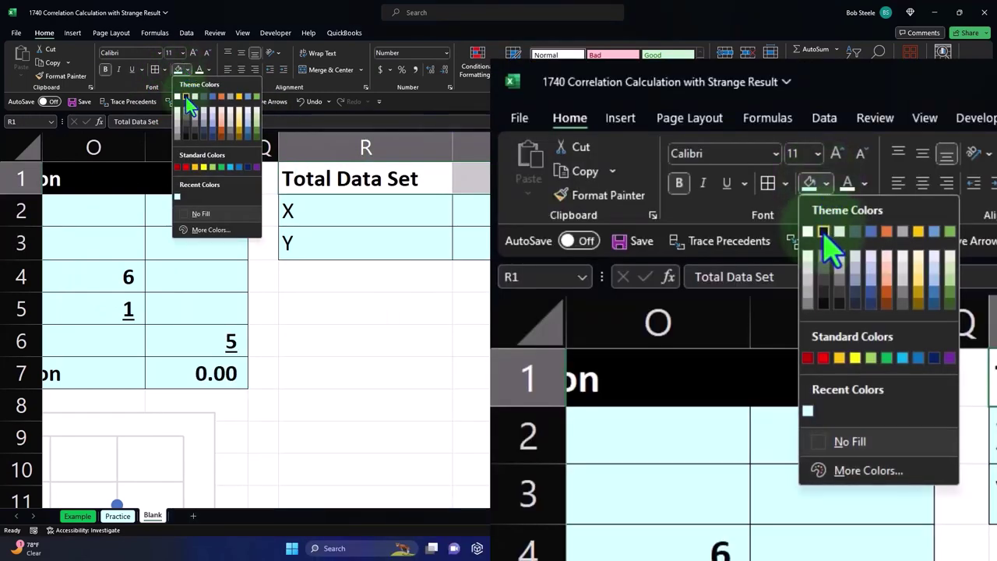
left_click(180, 94)
left_click_drag(793, 169, 834, 179)
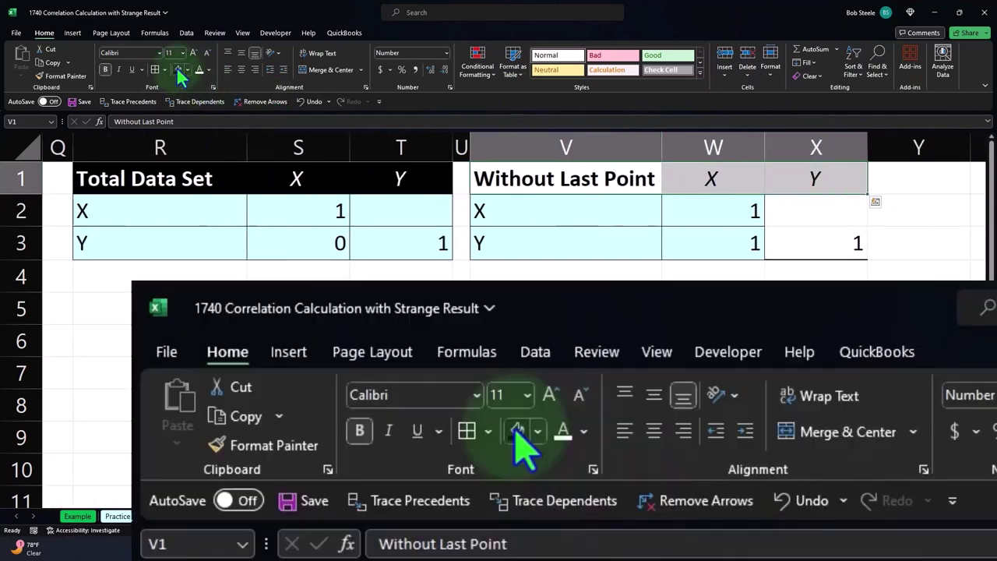
left_click(179, 70)
left_click(200, 69)
Narrow columns S, T, W and X in the two correlation tables
left_click(298, 340)
left_click_drag(327, 147, 401, 146)
left_click_drag(685, 147, 621, 143)
left_click(500, 301)
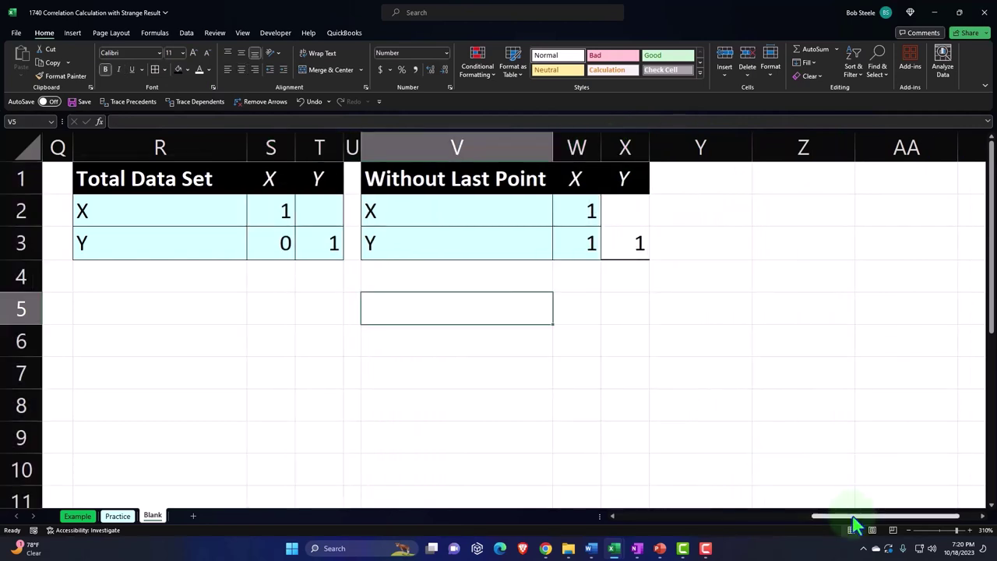
Select the spacer columns U, Q, M, G and C together and narrow them all to one thin width
left_click_drag(853, 519, 805, 525)
left_click(613, 148)
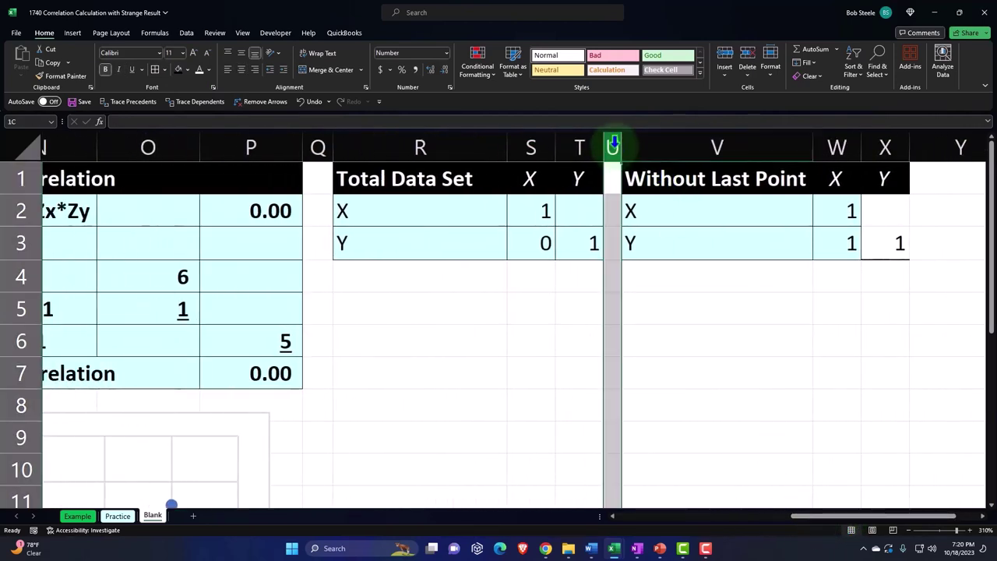
left_click(317, 147, "ctrl")
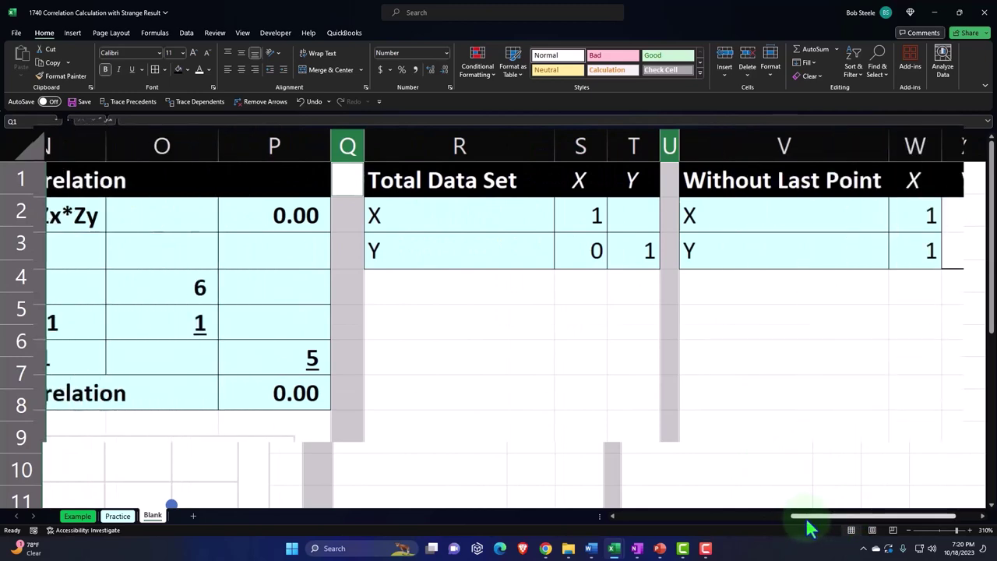
left_click_drag(802, 525, 653, 520)
left_click(544, 145, "ctrl")
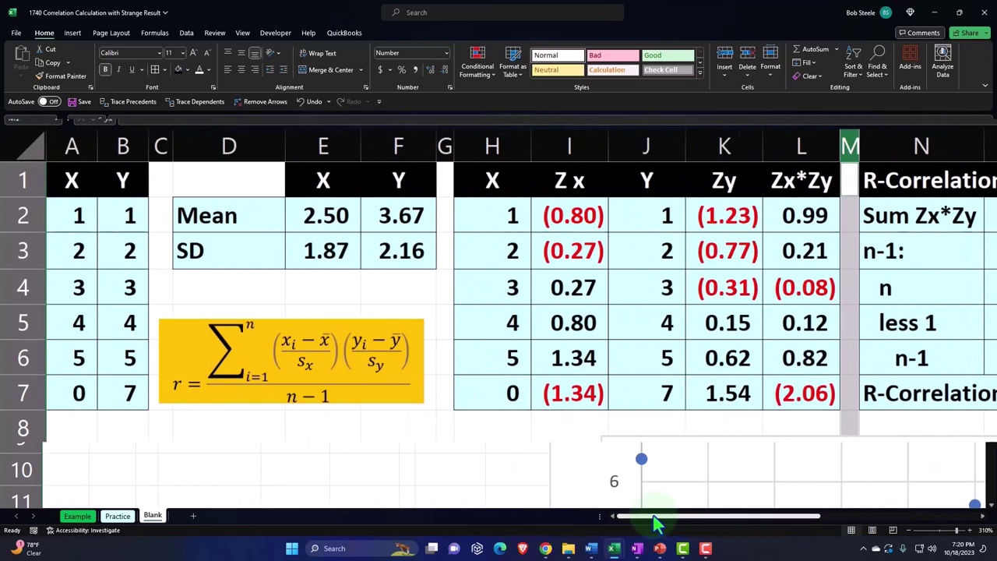
left_click(445, 140, "ctrl")
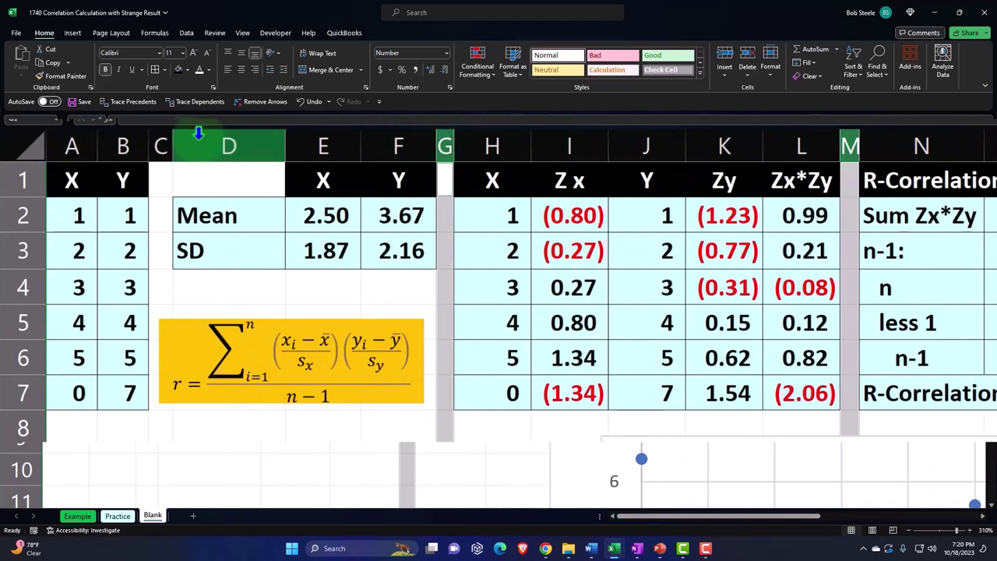
left_click(159, 140, "ctrl")
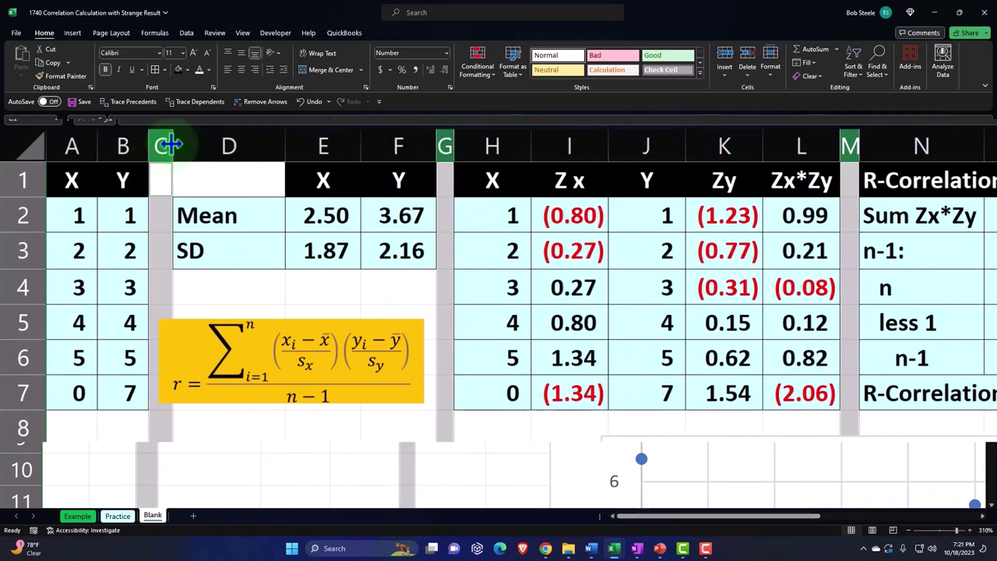
left_click_drag(171, 145, 156, 145)
left_click(307, 280)
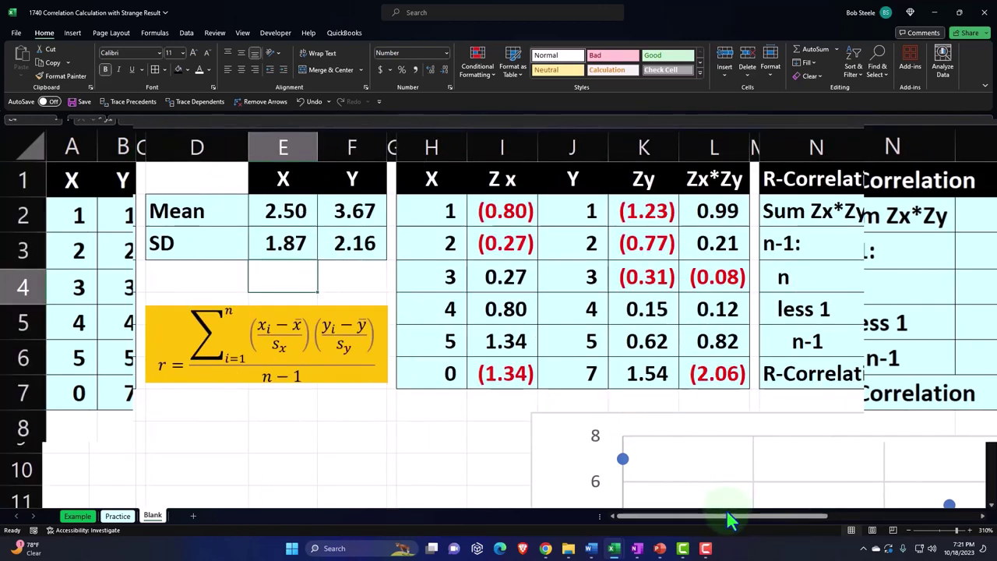
Run a spelling check on the Blank sheet from cell D4, then close the check
left_click_drag(726, 518, 683, 550)
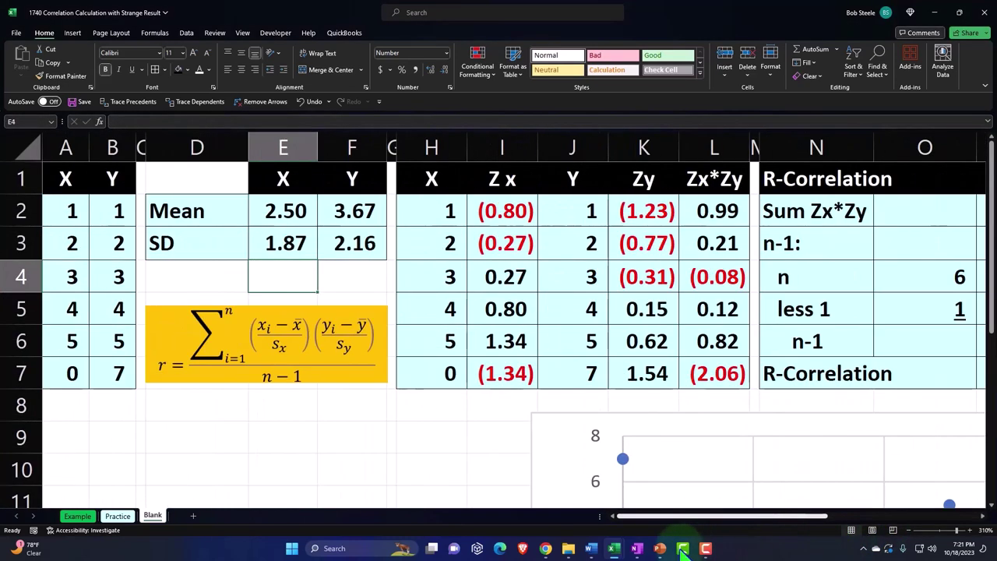
left_click(219, 285)
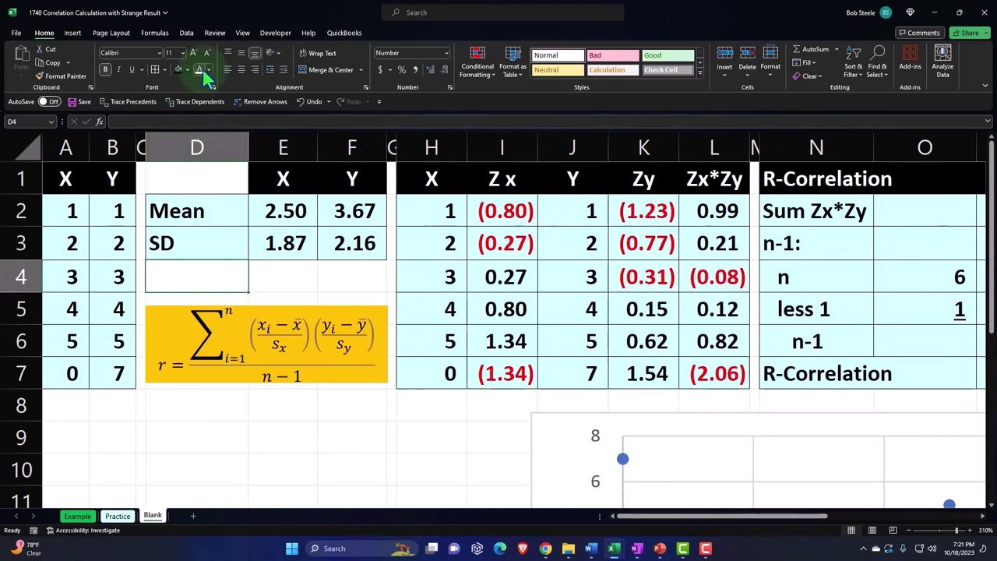
left_click(214, 33)
left_click(21, 62)
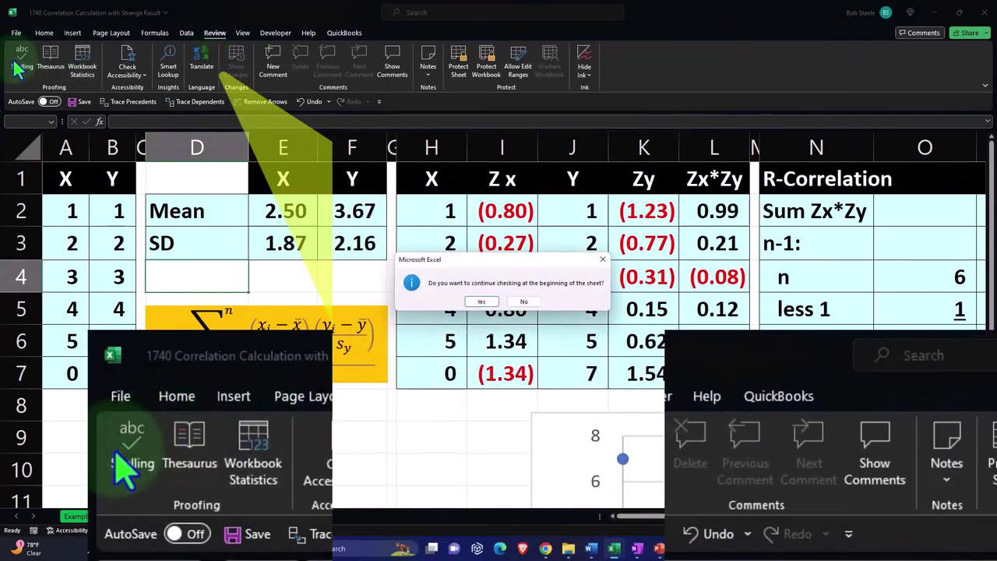
left_click(602, 259)
left_click(332, 272)
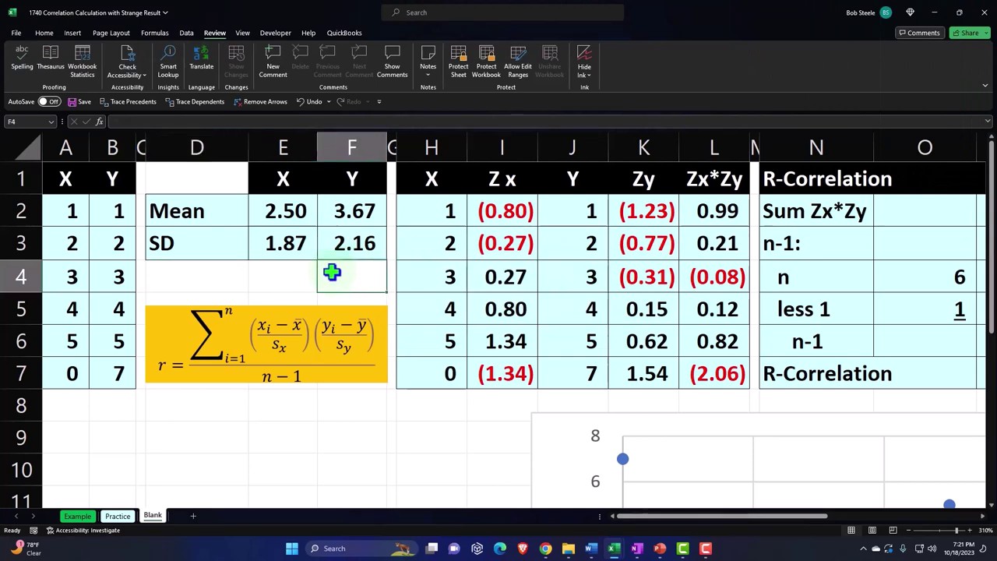
scroll(332, 271, "down", 2)
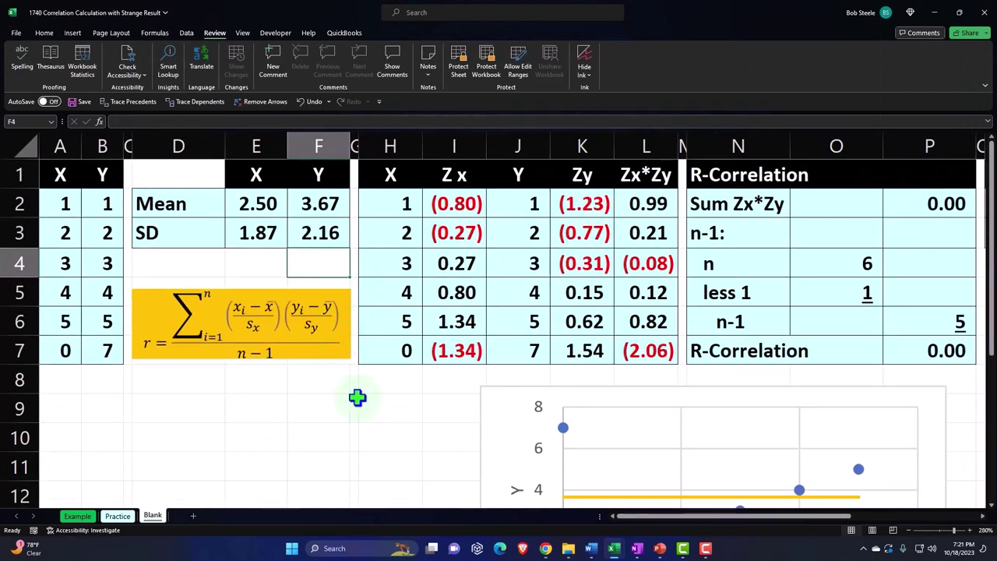
left_click(454, 464)
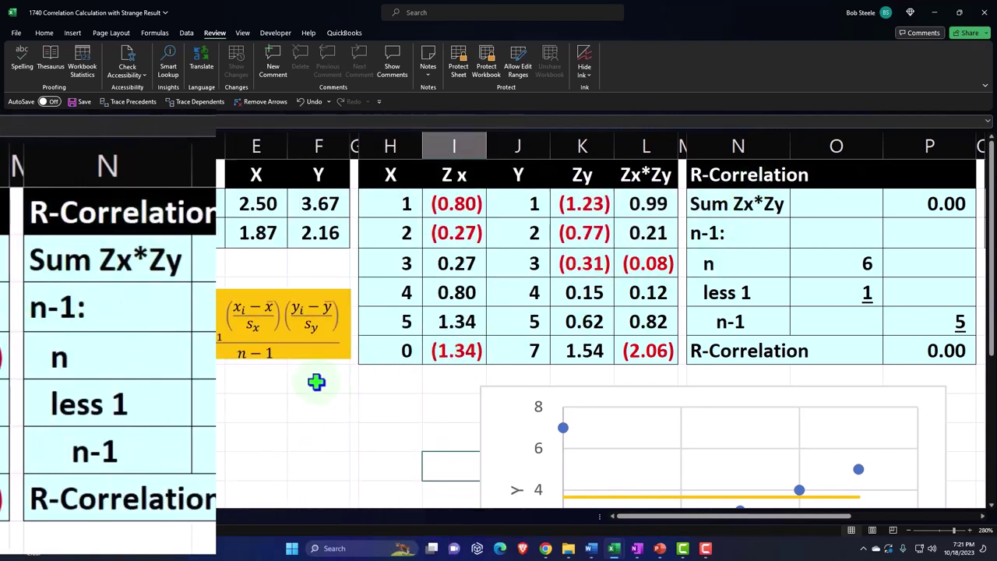
left_click(316, 381)
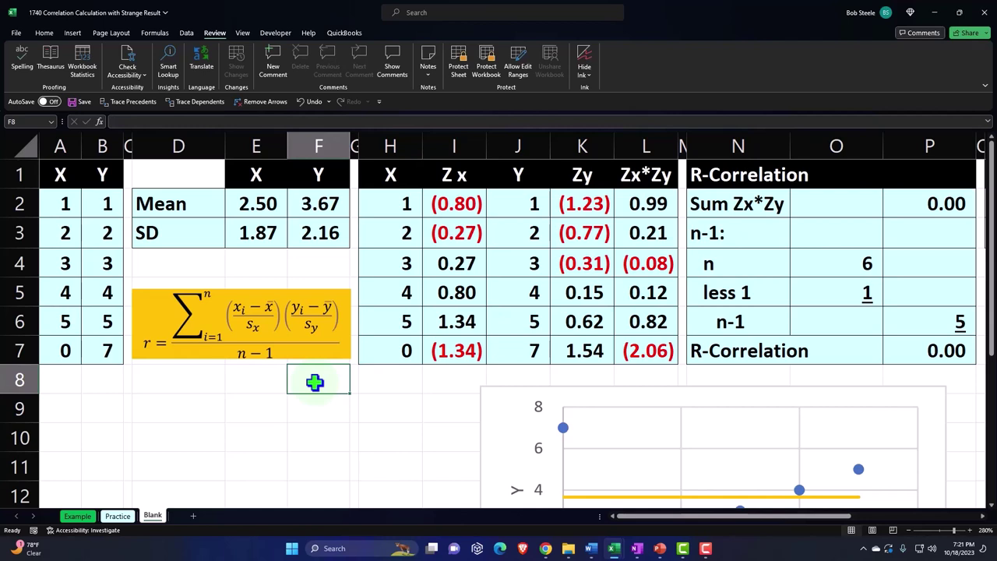